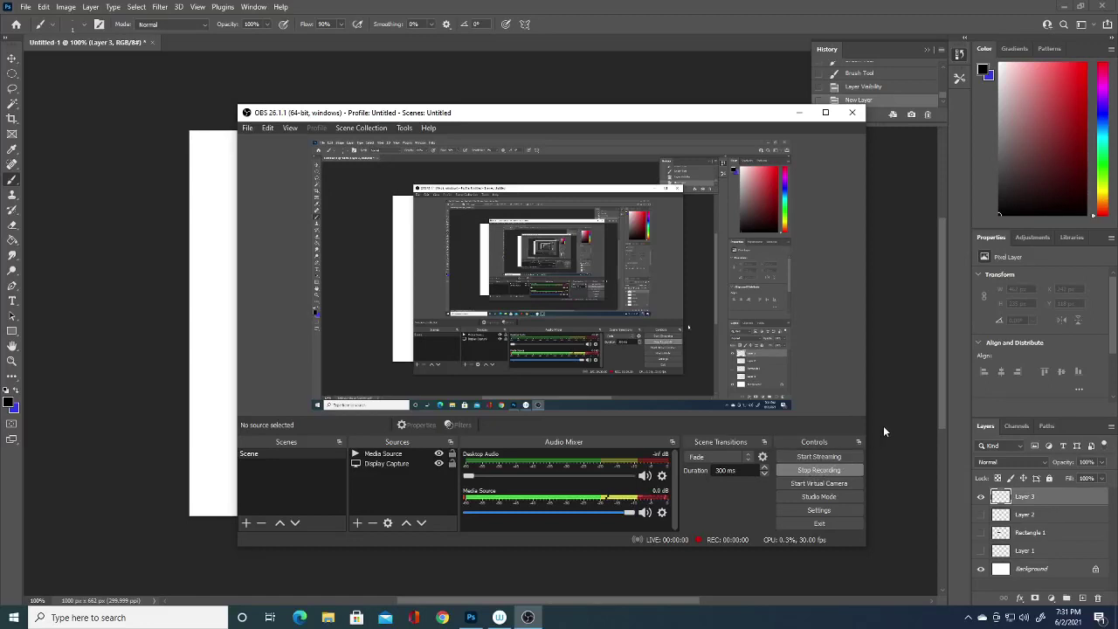
- Add a vertical symmetry axis and stretch it upward to span most of the canvas height
{"action": "left_click", "coordinate": [525, 24]}
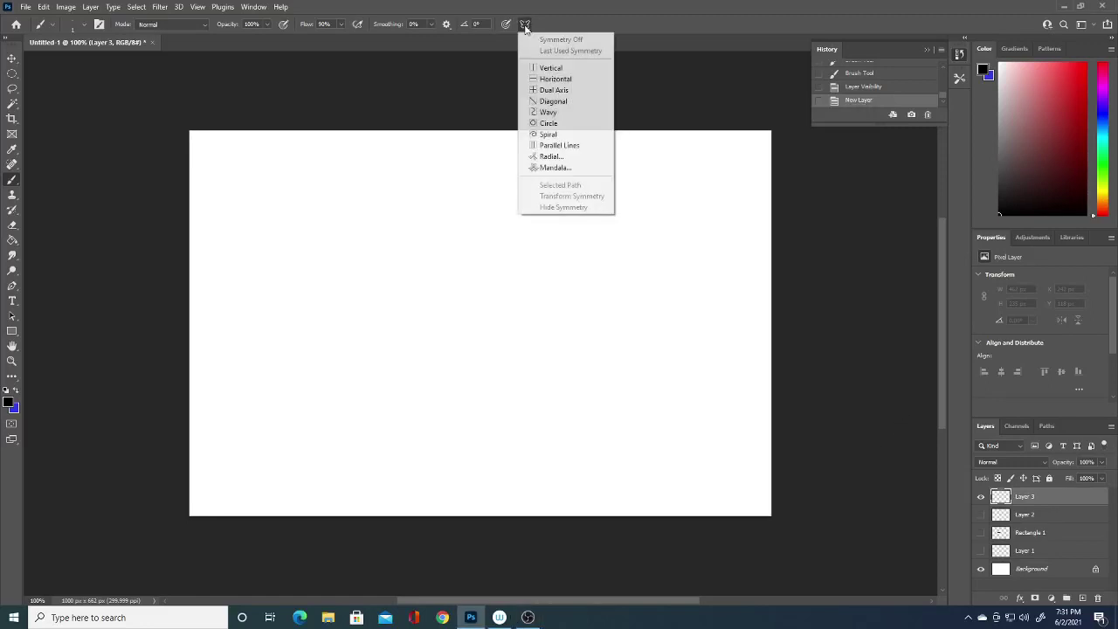
{"action": "left_click", "coordinate": [551, 68]}
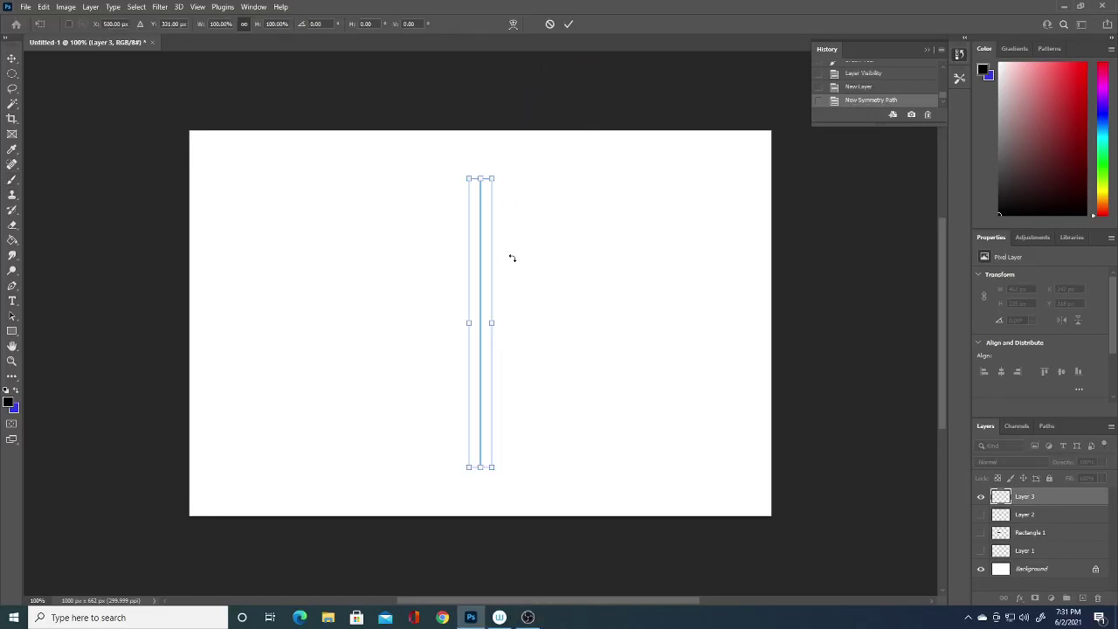
{"action": "left_click_drag", "start_coordinate": [480, 178], "coordinate": [481, 151]}
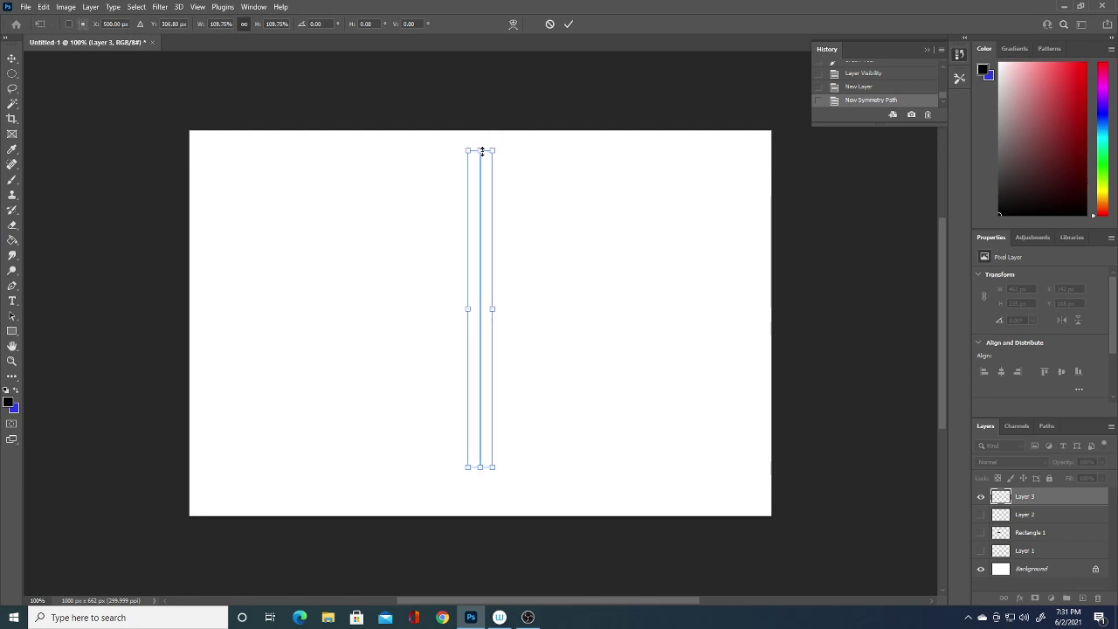
{"action": "key", "text": "Return"}
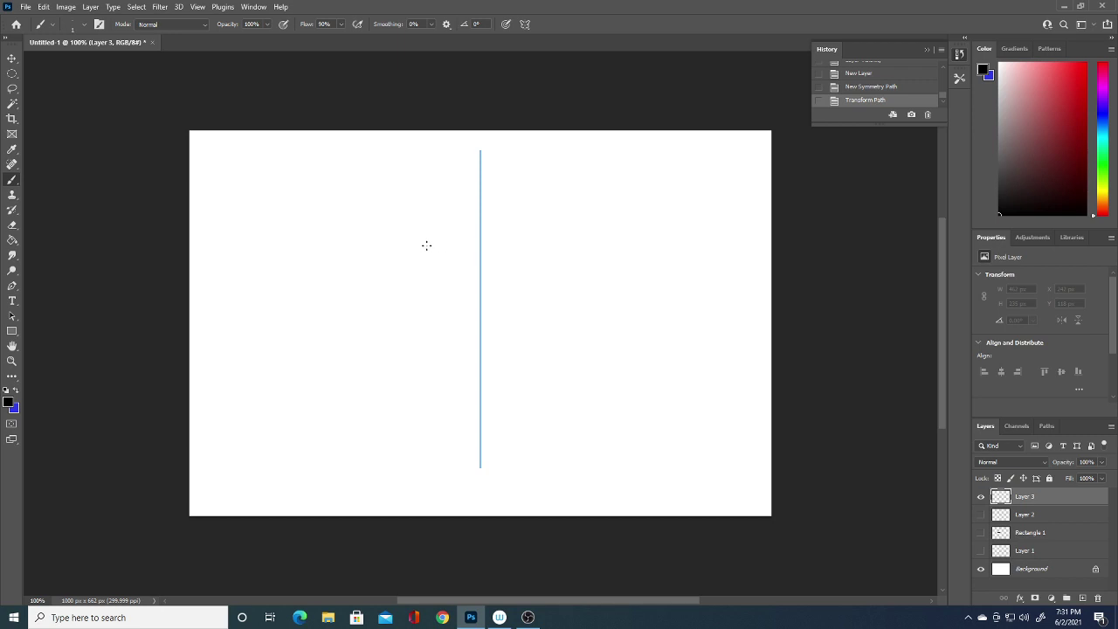
- Paint mirrored black eyebrow arcs and thicken their ends, undoing the stray nose strokes
{"action": "left_click_drag", "start_coordinate": [429, 245], "coordinate": [466, 247]}
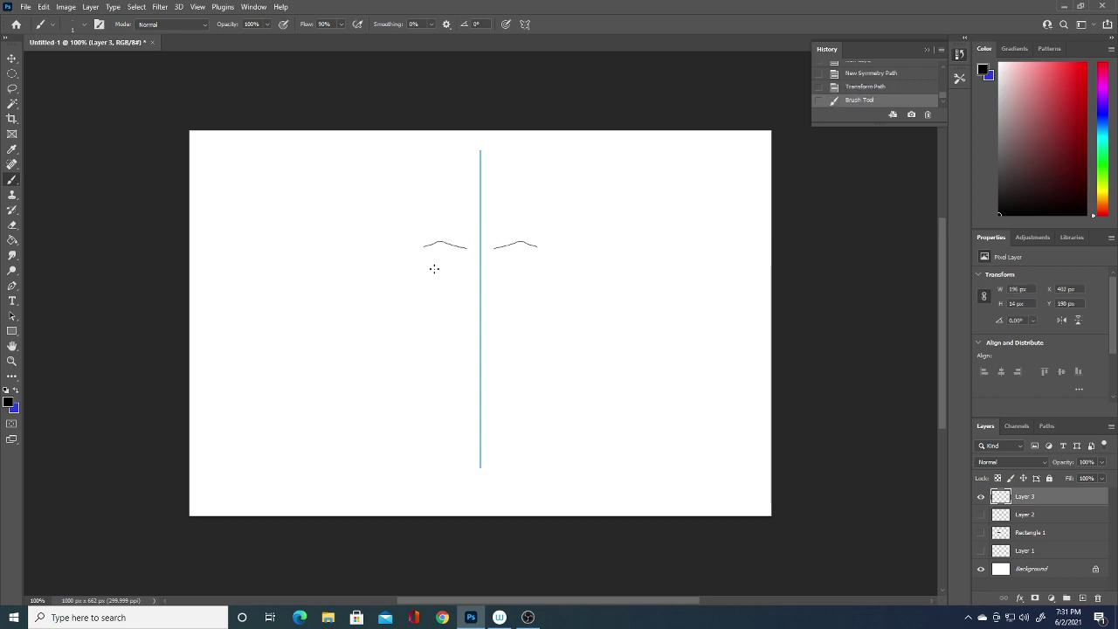
{"action": "left_click_drag", "start_coordinate": [422, 245], "coordinate": [472, 247]}
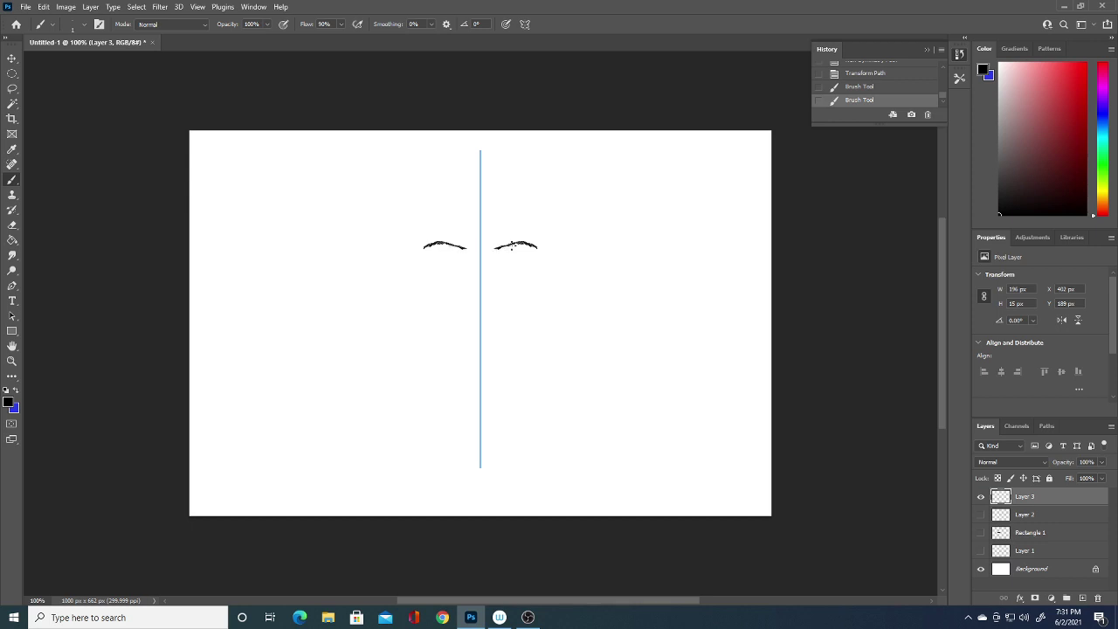
{"action": "left_click_drag", "start_coordinate": [535, 247], "coordinate": [537, 244]}
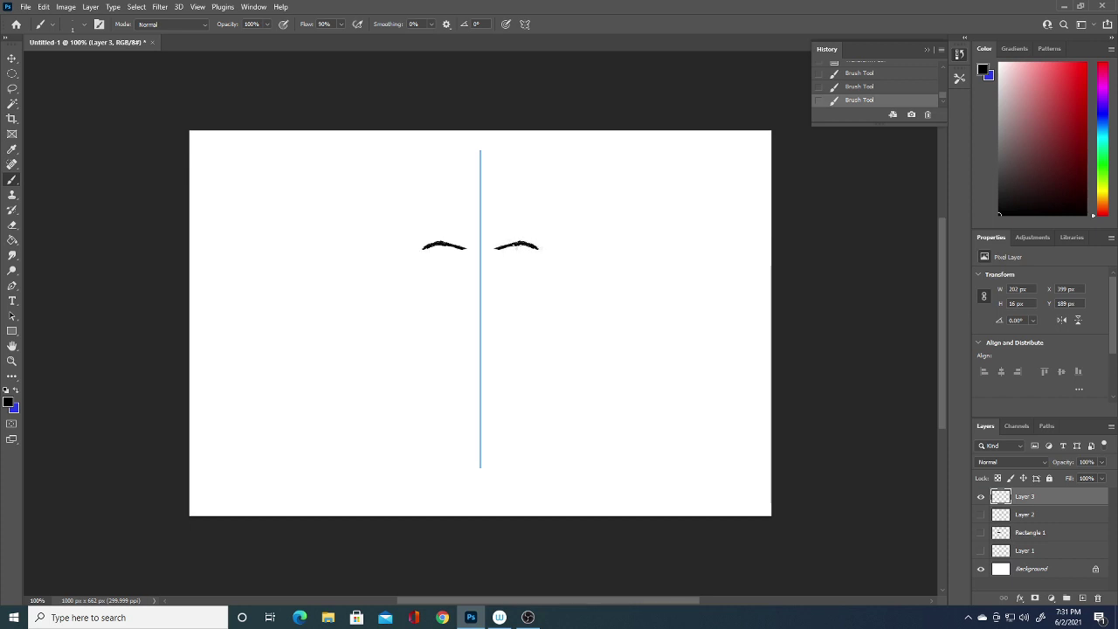
{"action": "left_click_drag", "start_coordinate": [530, 244], "coordinate": [519, 242]}
{"action": "left_click_drag", "start_coordinate": [468, 253], "coordinate": [471, 268]}
{"action": "key", "text": "ctrl+z"}
{"action": "key", "text": "bracketright"}
{"action": "key", "text": "bracketright"}
{"action": "key", "text": "bracketright"}
- Erase stray marks, draw mirrored upper and lower eyelids, then a small nose and lips
{"action": "left_click_drag", "start_coordinate": [474, 262], "coordinate": [463, 287]}
{"action": "left_click_drag", "start_coordinate": [495, 262], "coordinate": [530, 259]}
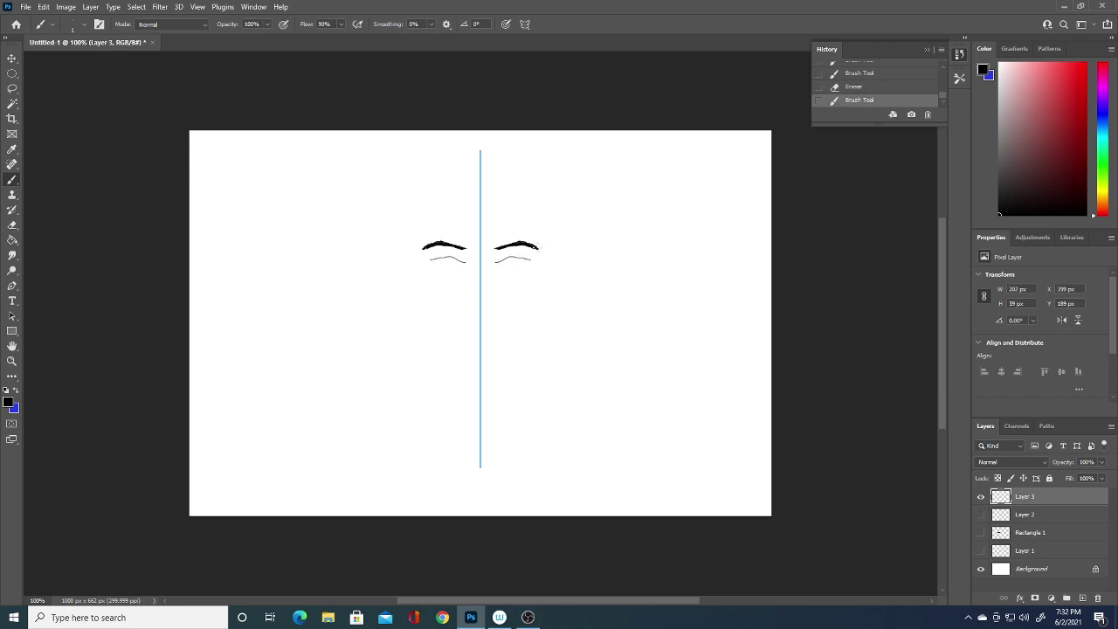
{"action": "left_click_drag", "start_coordinate": [527, 274], "coordinate": [499, 278]}
{"action": "left_click_drag", "start_coordinate": [491, 265], "coordinate": [536, 266]}
{"action": "left_click_drag", "start_coordinate": [424, 268], "coordinate": [460, 266]}
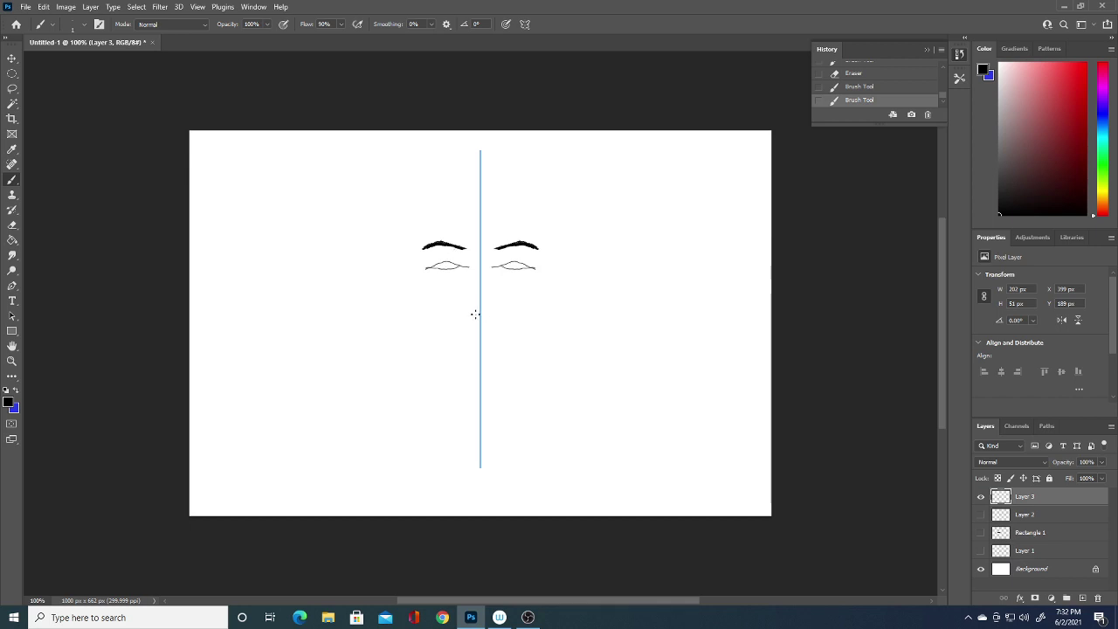
{"action": "left_click_drag", "start_coordinate": [468, 313], "coordinate": [495, 304]}
{"action": "mouse_move", "coordinate": [455, 342]}
{"action": "left_mouse_down"}
{"action": "mouse_move", "coordinate": [479, 337]}
{"action": "mouse_move", "coordinate": [472, 347]}
{"action": "left_mouse_up"}
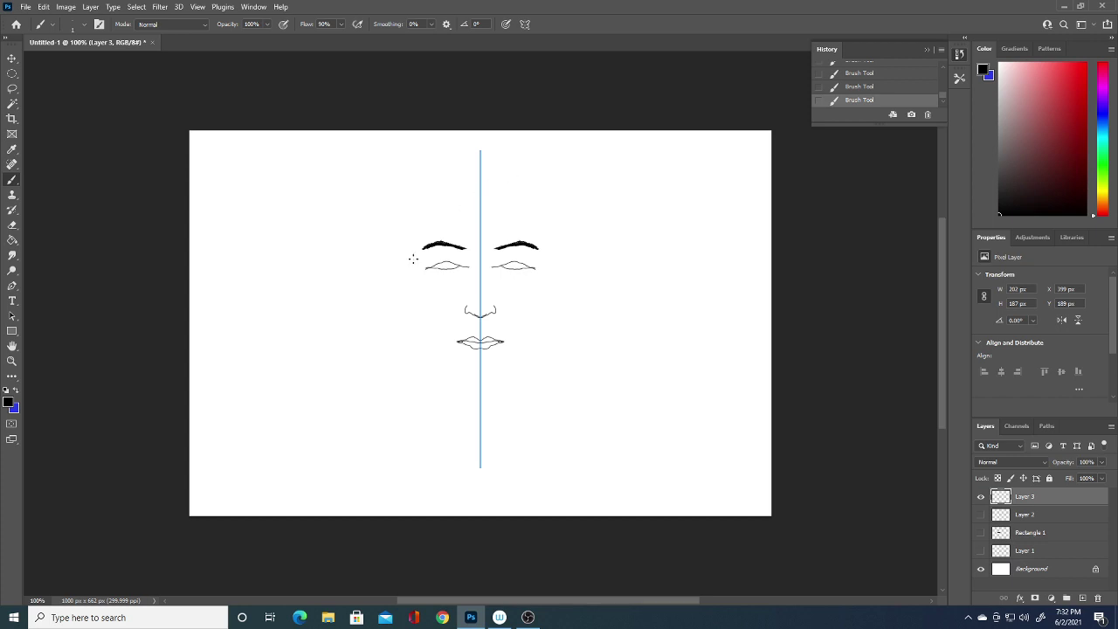
- Paint mirrored face sides, neck, collar curve, head top, ears and a short chin beard
{"action": "mouse_move", "coordinate": [409, 249]}
{"action": "left_mouse_down"}
{"action": "mouse_move", "coordinate": [412, 297]}
{"action": "mouse_move", "coordinate": [441, 358]}
{"action": "mouse_move", "coordinate": [476, 379]}
{"action": "left_mouse_up"}
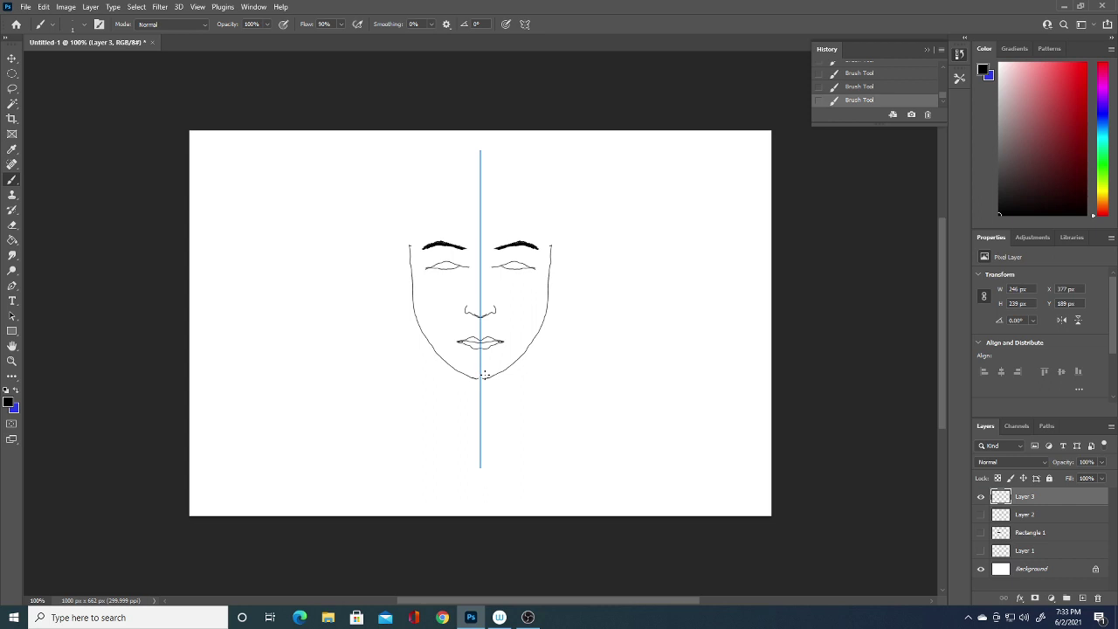
{"action": "left_click_drag", "start_coordinate": [428, 344], "coordinate": [421, 404]}
{"action": "left_click_drag", "start_coordinate": [421, 406], "coordinate": [478, 437]}
{"action": "mouse_move", "coordinate": [408, 236]}
{"action": "left_mouse_down"}
{"action": "mouse_move", "coordinate": [436, 171]}
{"action": "mouse_move", "coordinate": [491, 150]}
{"action": "left_mouse_up"}
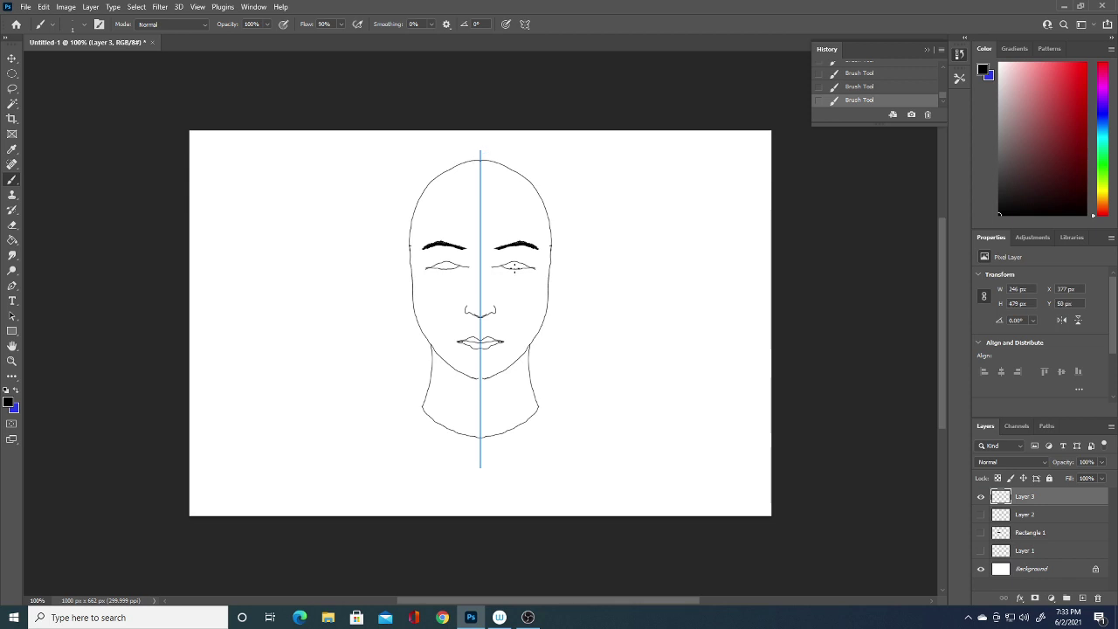
{"action": "left_click_drag", "start_coordinate": [409, 264], "coordinate": [413, 302]}
{"action": "left_click_drag", "start_coordinate": [464, 375], "coordinate": [482, 384]}
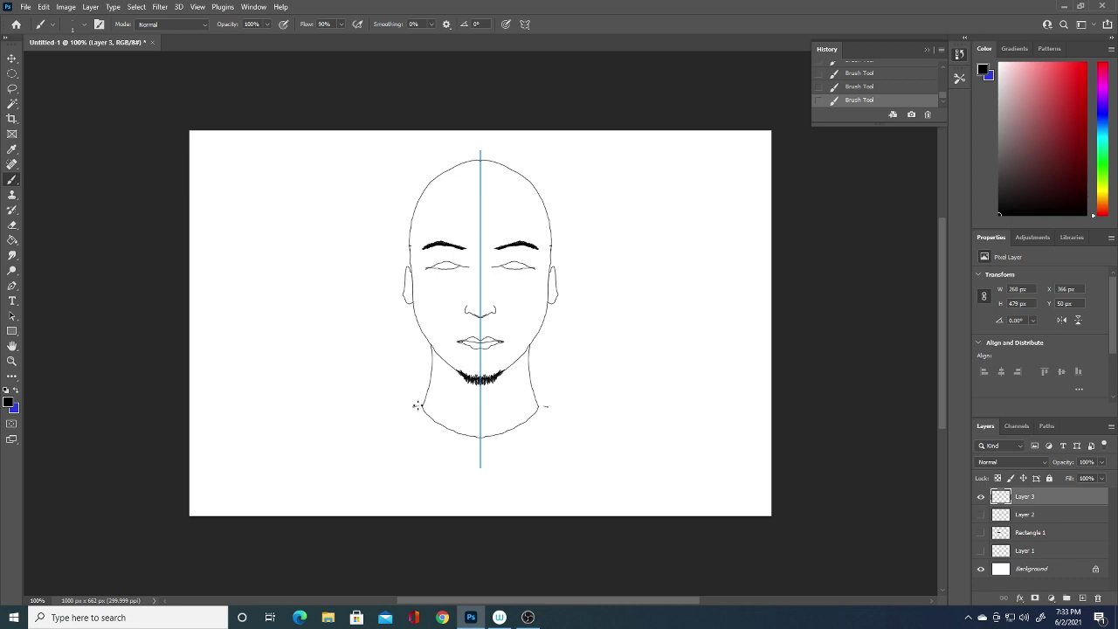
- Draw mirrored shoulder lines and outer arm curves reaching the canvas bottom
{"action": "mouse_move", "coordinate": [412, 406]}
{"action": "left_mouse_down"}
{"action": "mouse_move", "coordinate": [424, 400]}
{"action": "mouse_move", "coordinate": [426, 429]}
{"action": "mouse_move", "coordinate": [478, 444]}
{"action": "left_mouse_up"}
{"action": "mouse_move", "coordinate": [547, 407]}
{"action": "left_mouse_down"}
{"action": "mouse_move", "coordinate": [611, 416]}
{"action": "mouse_move", "coordinate": [631, 527]}
{"action": "left_mouse_up"}
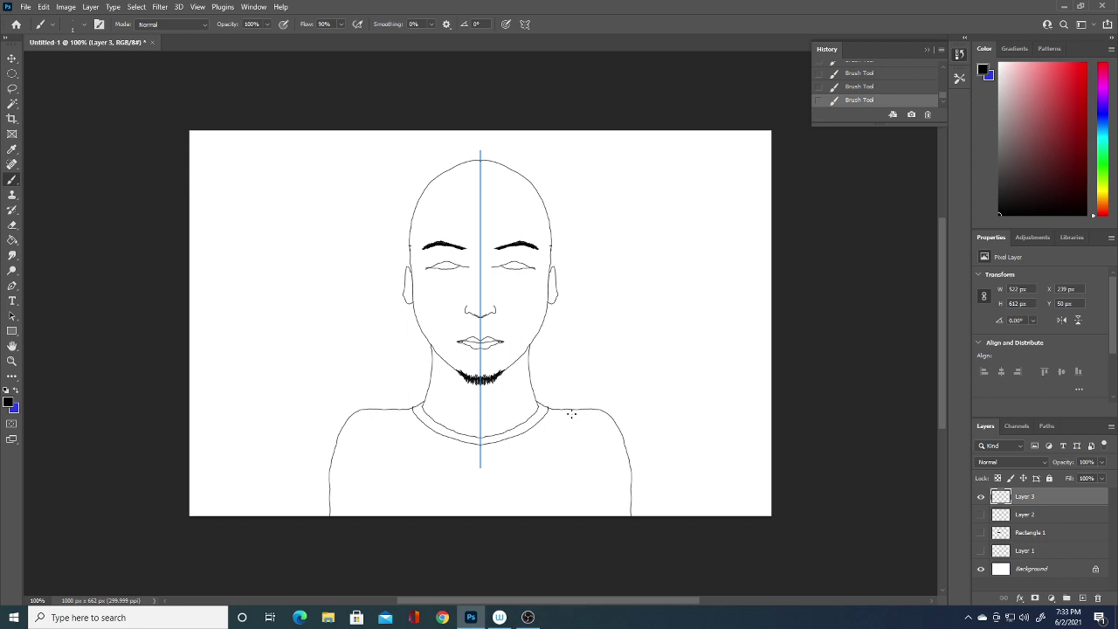
{"action": "mouse_move", "coordinate": [593, 410]}
{"action": "left_mouse_down"}
{"action": "mouse_move", "coordinate": [630, 420]}
{"action": "mouse_move", "coordinate": [655, 453]}
{"action": "mouse_move", "coordinate": [655, 522]}
{"action": "left_mouse_up"}
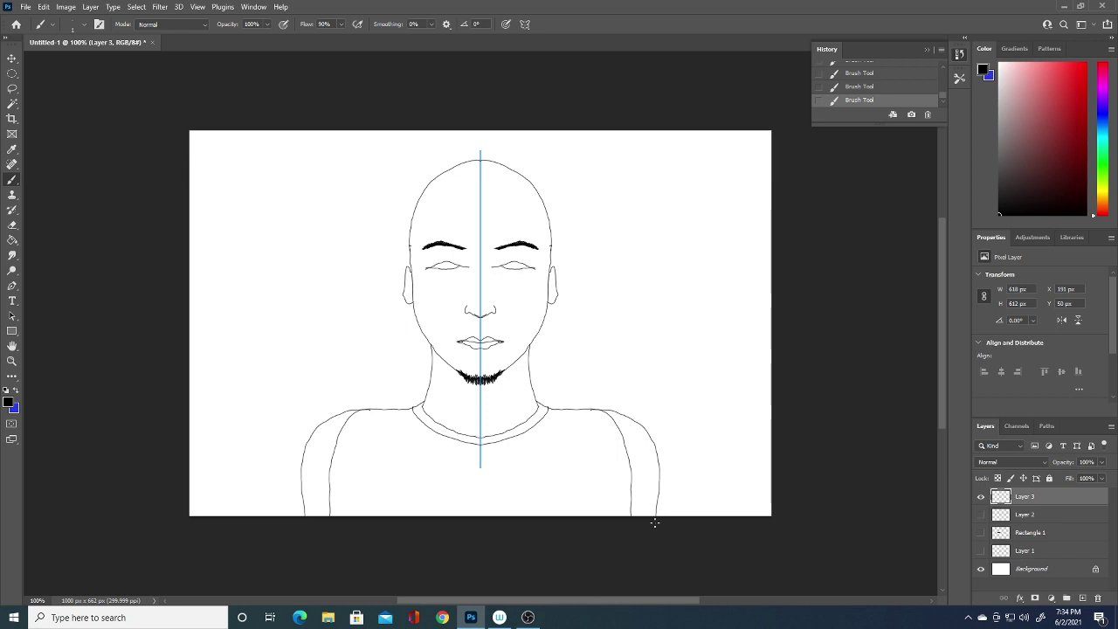
- Erase the inner shoulder lines and redraw the torso side lines farther apart
{"action": "mouse_move", "coordinate": [328, 513]}
{"action": "left_mouse_down"}
{"action": "mouse_move", "coordinate": [324, 469]}
{"action": "mouse_move", "coordinate": [349, 429]}
{"action": "mouse_move", "coordinate": [368, 423]}
{"action": "left_mouse_up"}
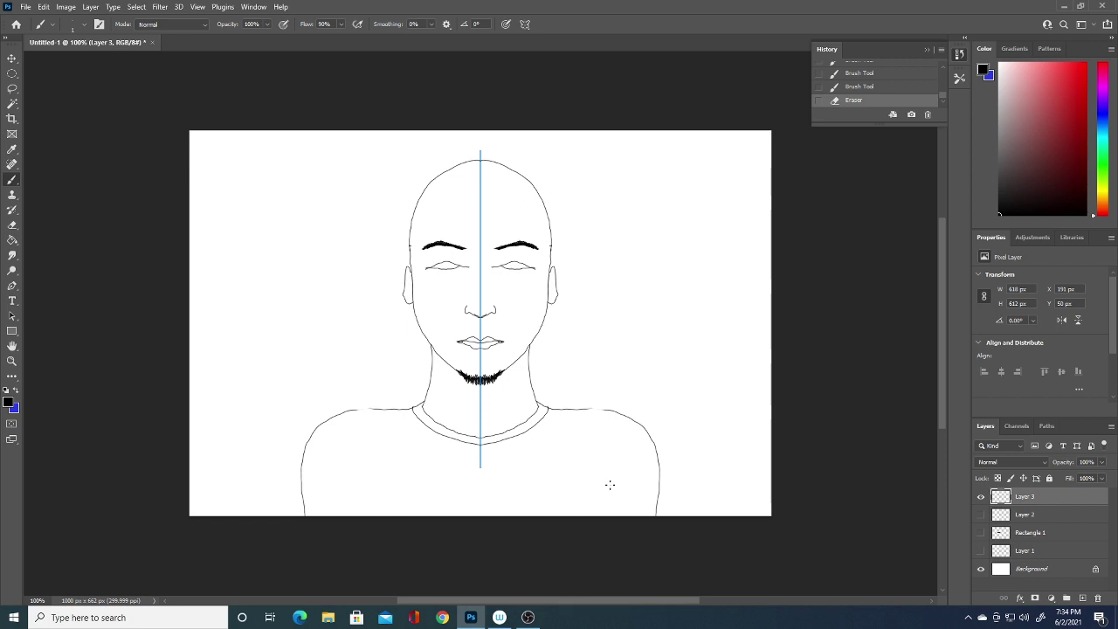
{"action": "left_click", "coordinate": [600, 409]}
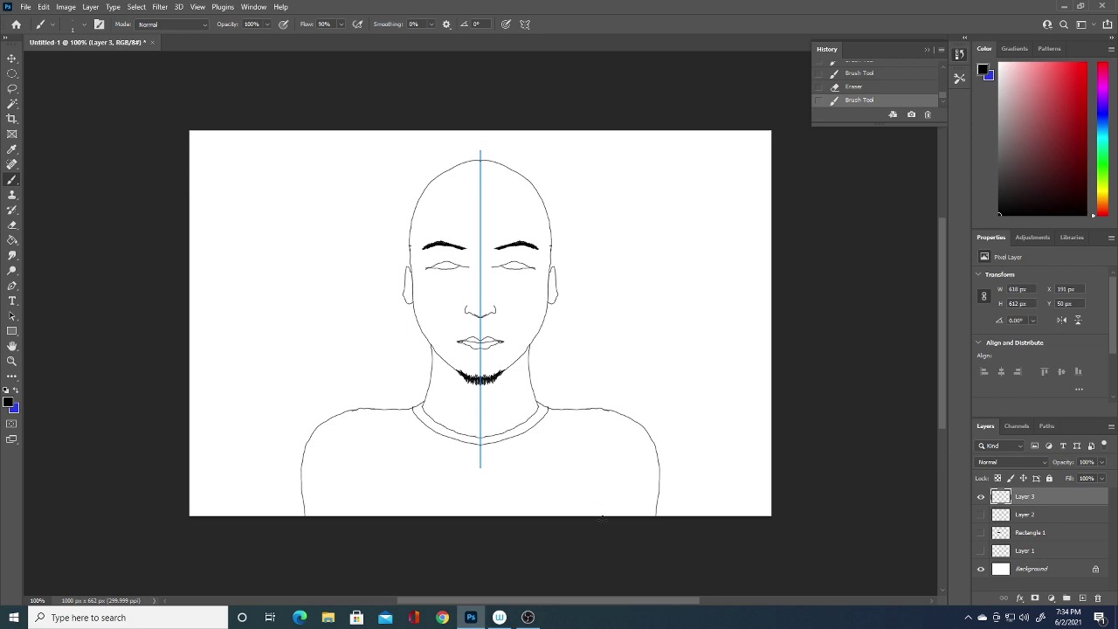
{"action": "left_click_drag", "start_coordinate": [575, 487], "coordinate": [572, 541]}
{"action": "key", "text": "e"}
{"action": "left_click_drag", "start_coordinate": [566, 489], "coordinate": [577, 526]}
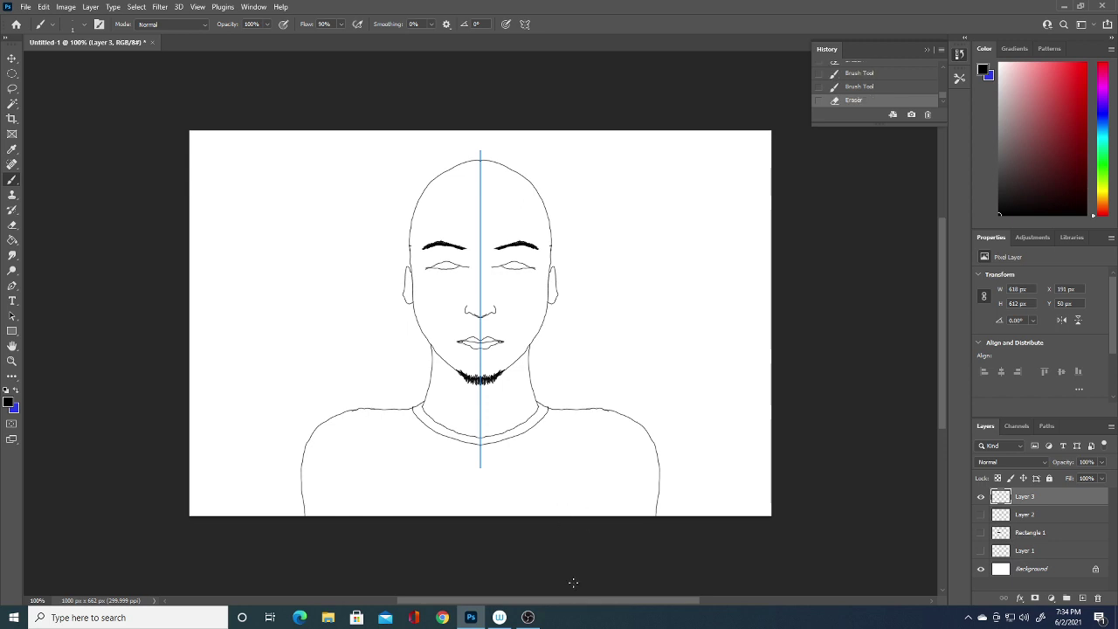
{"action": "left_click_drag", "start_coordinate": [363, 496], "coordinate": [370, 543]}
- Add a new layer beneath the drawing, fill it black, and hide it
{"action": "left_click", "coordinate": [1041, 515]}
{"action": "left_click", "coordinate": [1082, 598]}
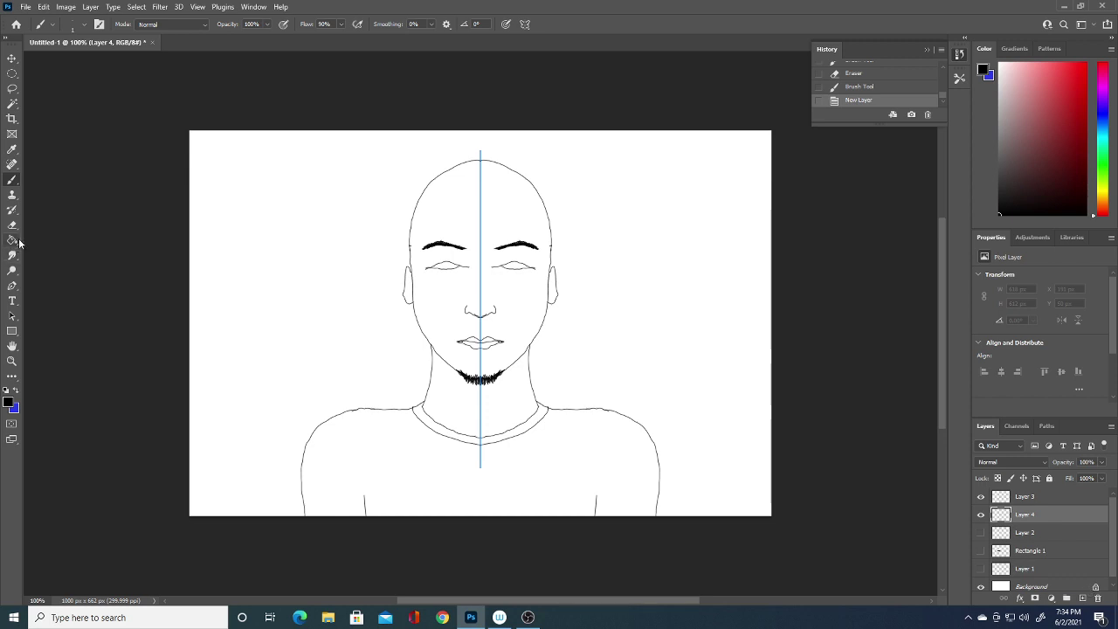
{"action": "left_click_drag", "start_coordinate": [658, 337], "coordinate": [308, 335]}
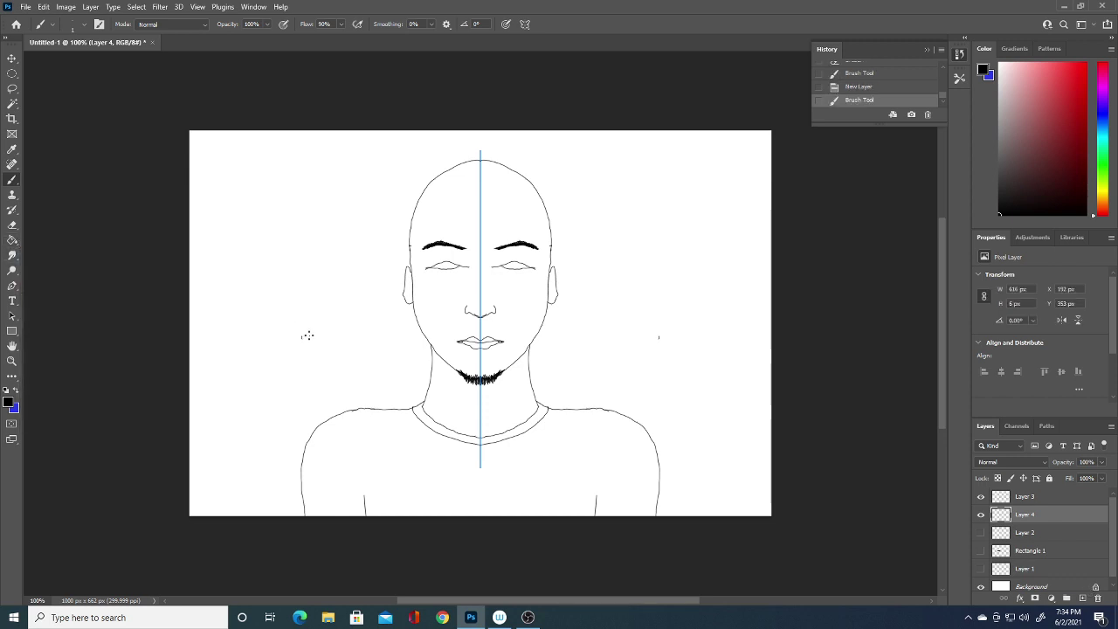
{"action": "left_click", "coordinate": [13, 240]}
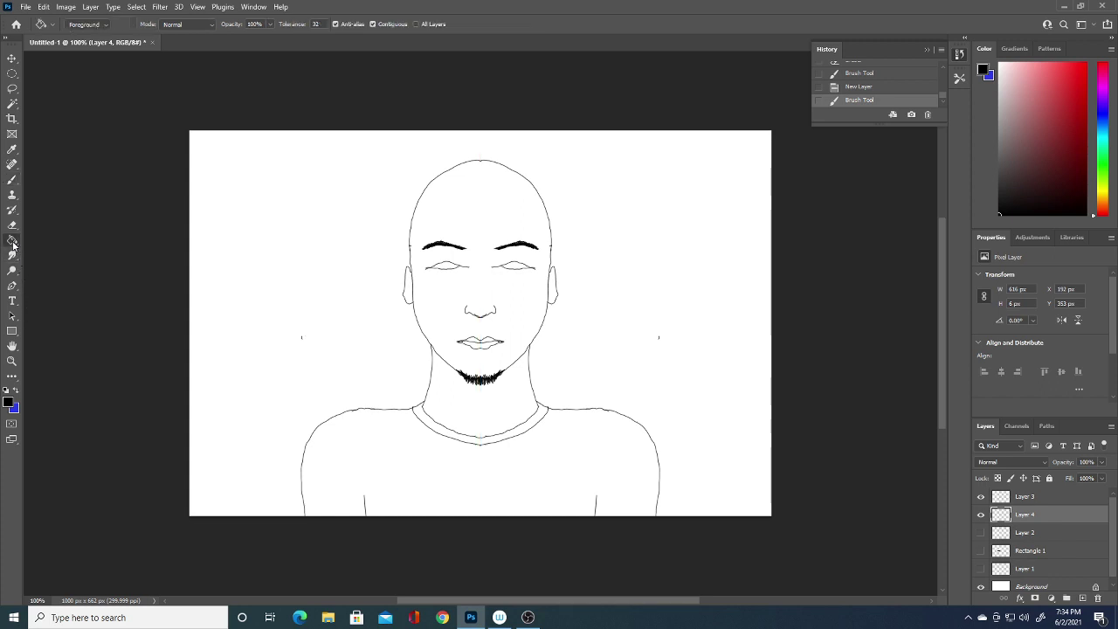
{"action": "left_click", "coordinate": [277, 289]}
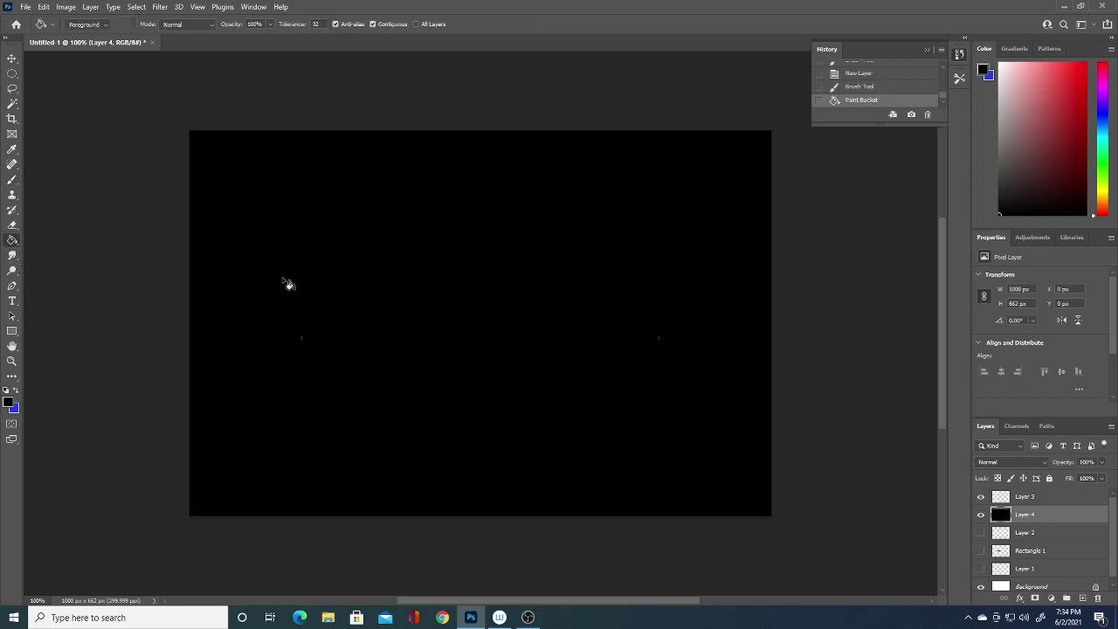
{"action": "left_click", "coordinate": [980, 515]}
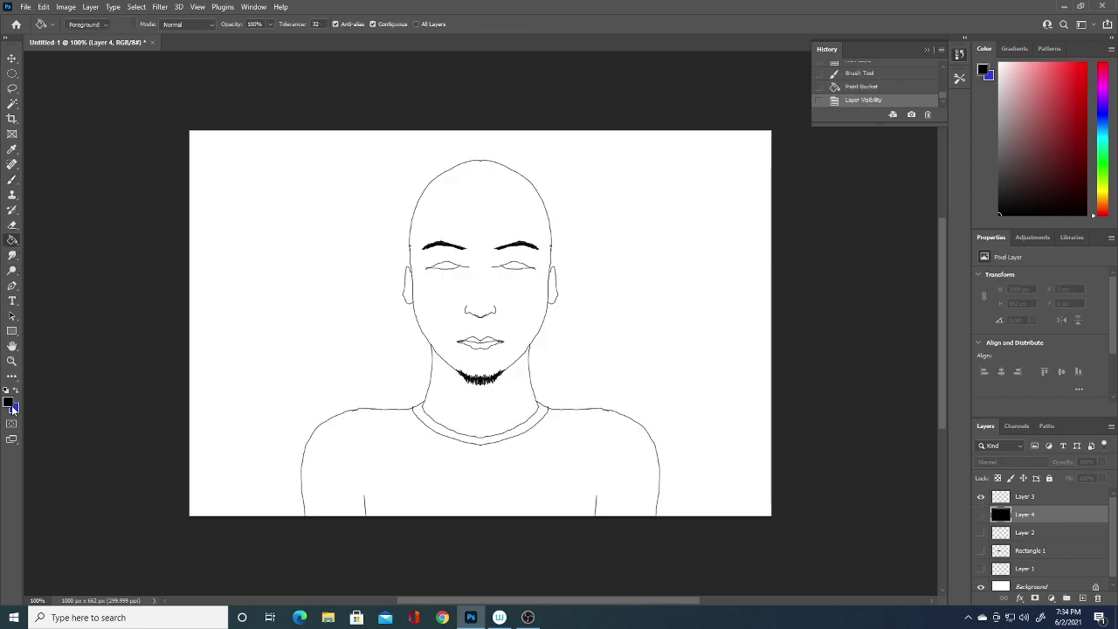
- Make green #38a368 the foreground colour and add another new layer
{"action": "left_click", "coordinate": [11, 403]}
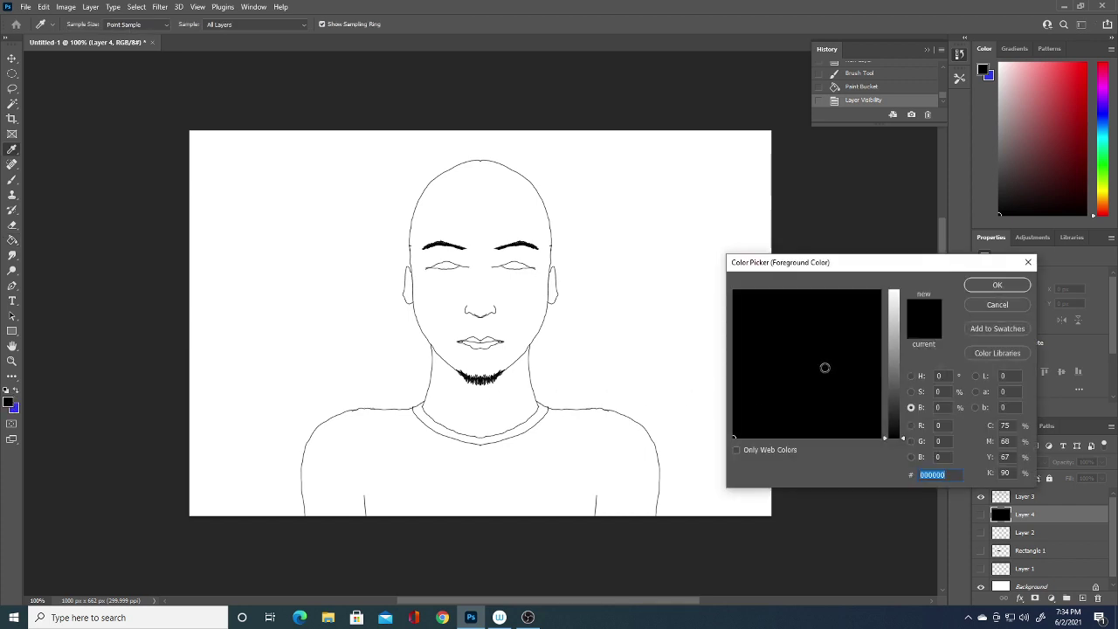
{"action": "left_click_drag", "start_coordinate": [893, 402], "coordinate": [897, 346]}
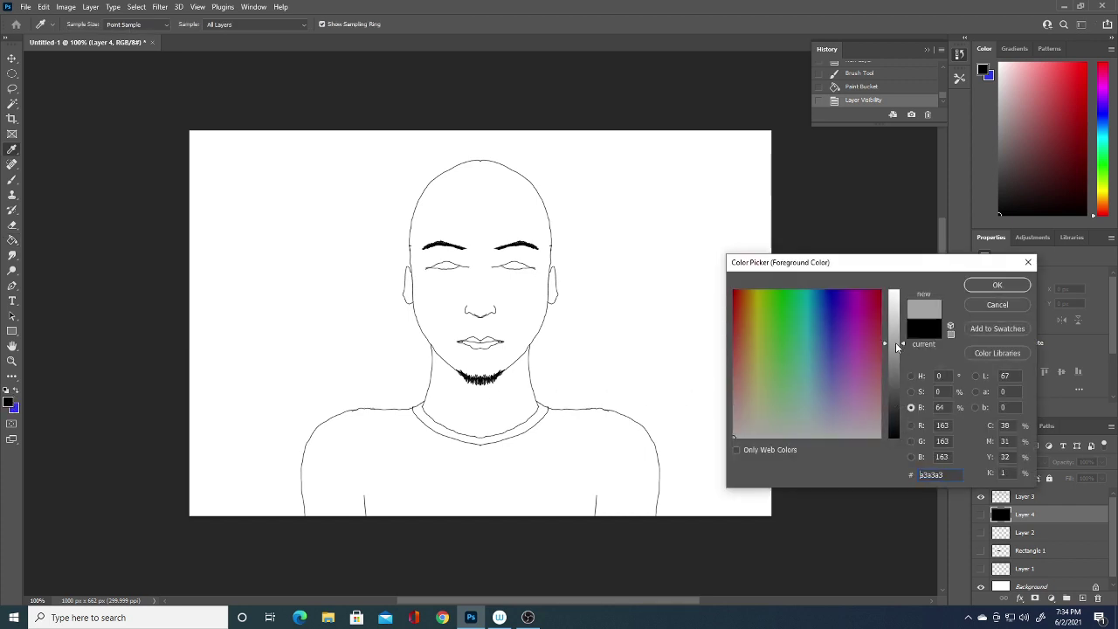
{"action": "left_click", "coordinate": [792, 340]}
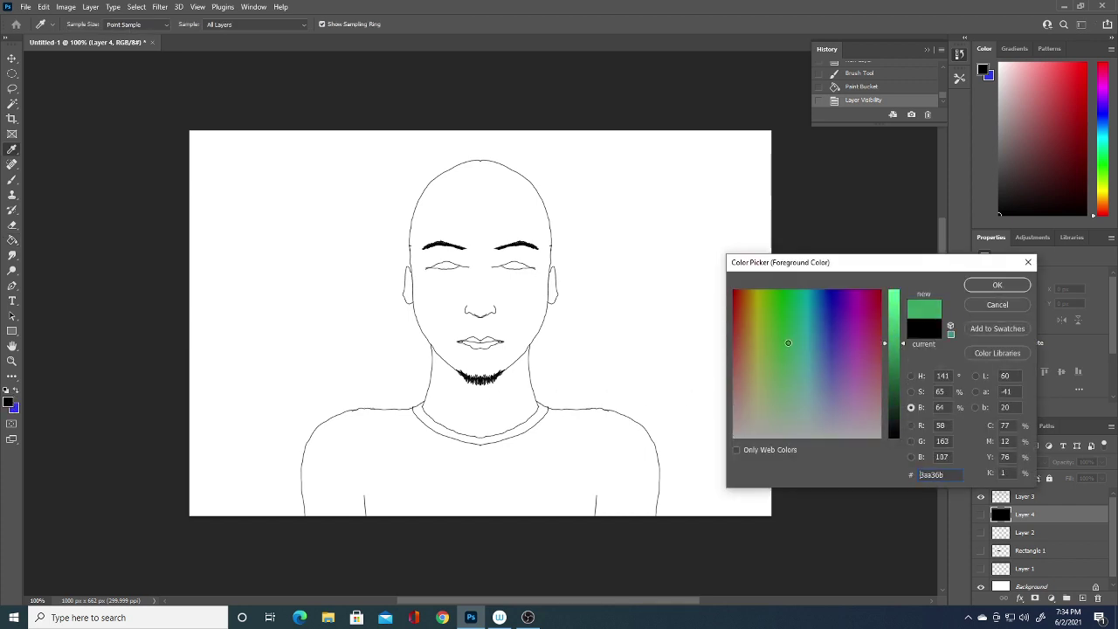
{"action": "left_click", "coordinate": [998, 285]}
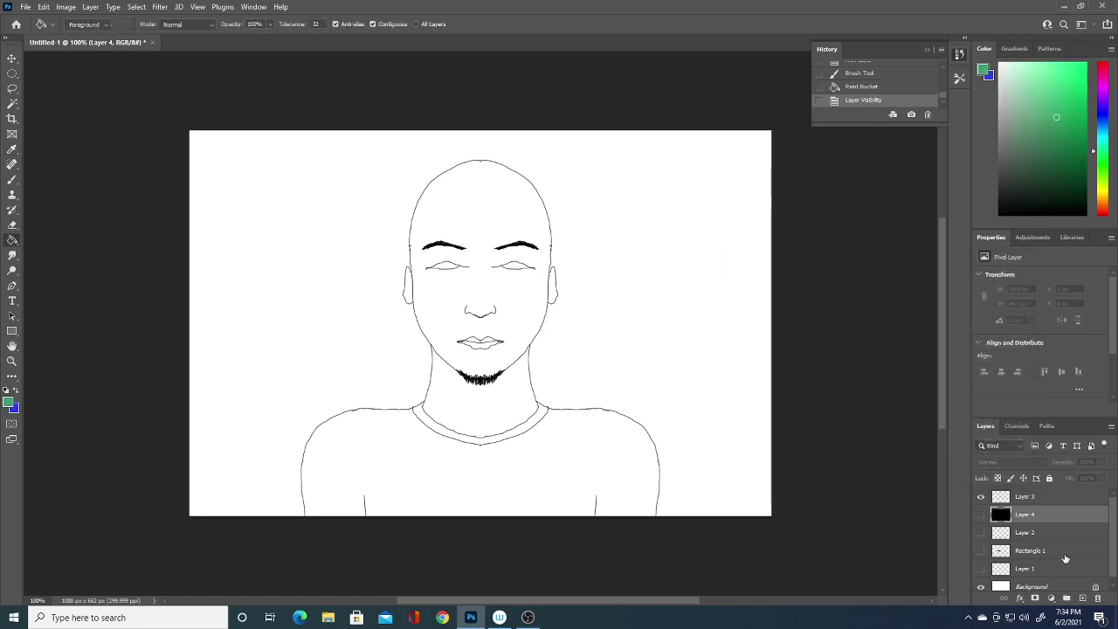
{"action": "left_click", "coordinate": [1082, 598]}
- Fill the new layer with green, select Layer 3, and try a blue foreground colour
{"action": "left_click", "coordinate": [314, 323]}
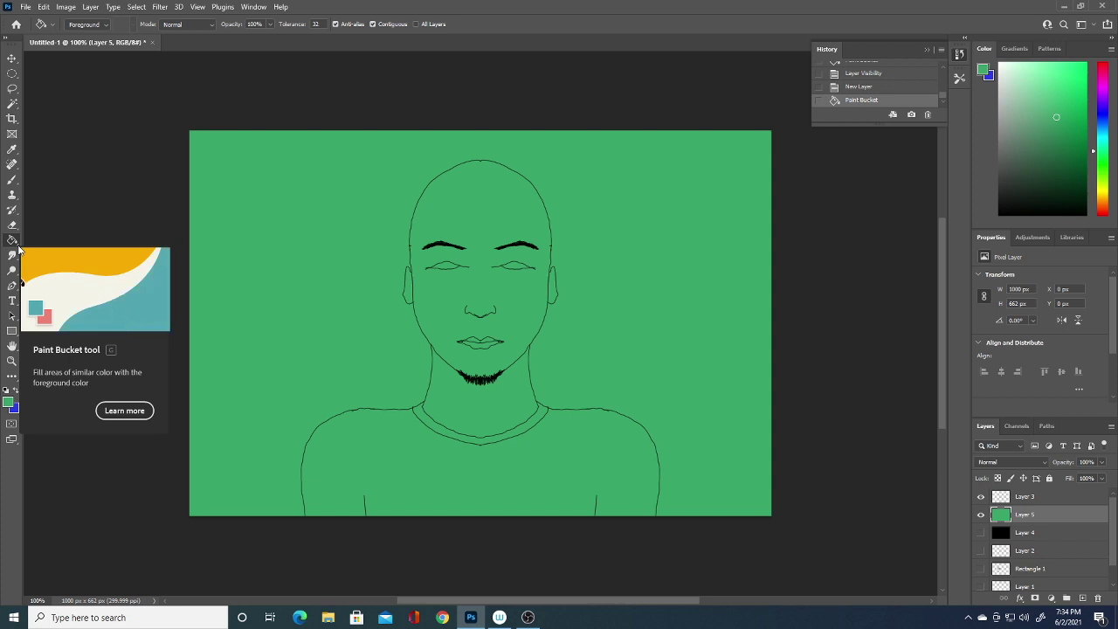
{"action": "left_click", "coordinate": [1054, 497]}
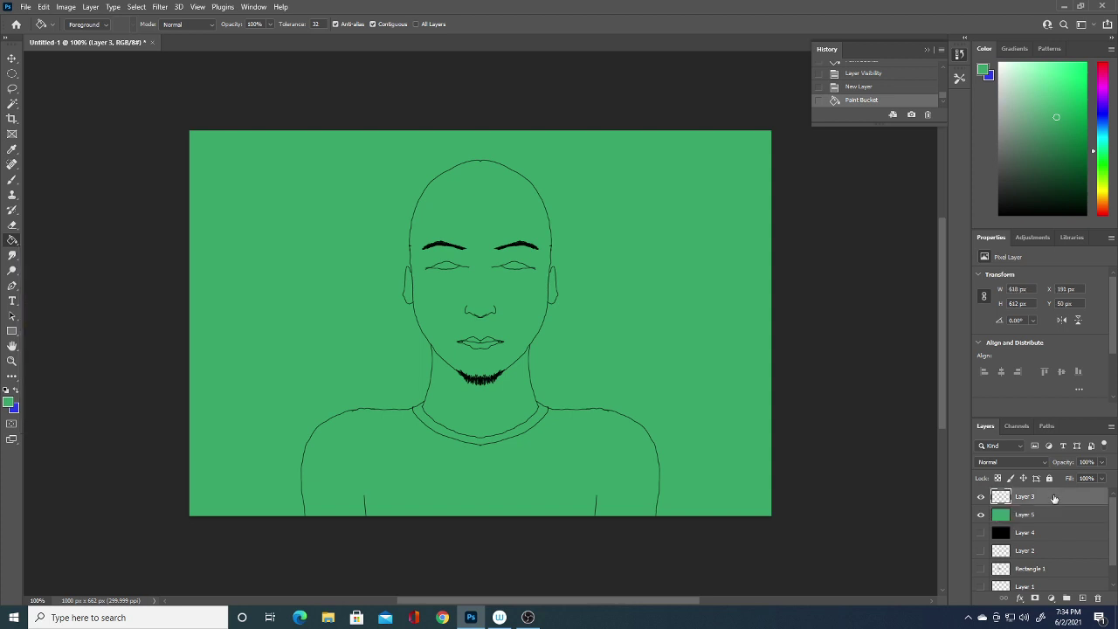
{"action": "left_click", "coordinate": [9, 402]}
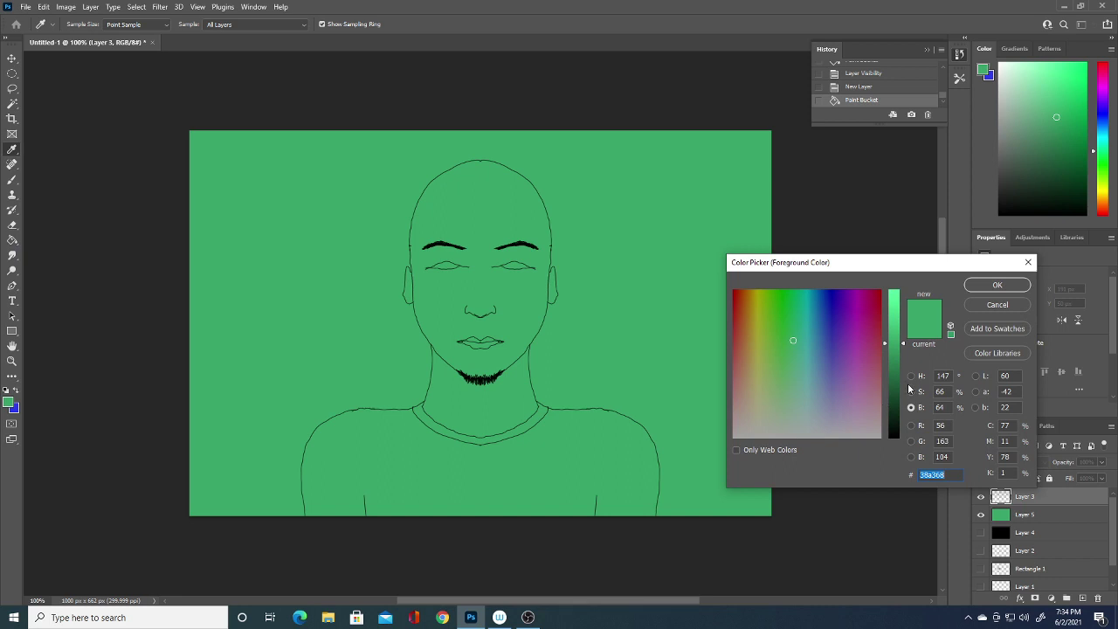
{"action": "left_click_drag", "start_coordinate": [907, 389], "coordinate": [900, 289]}
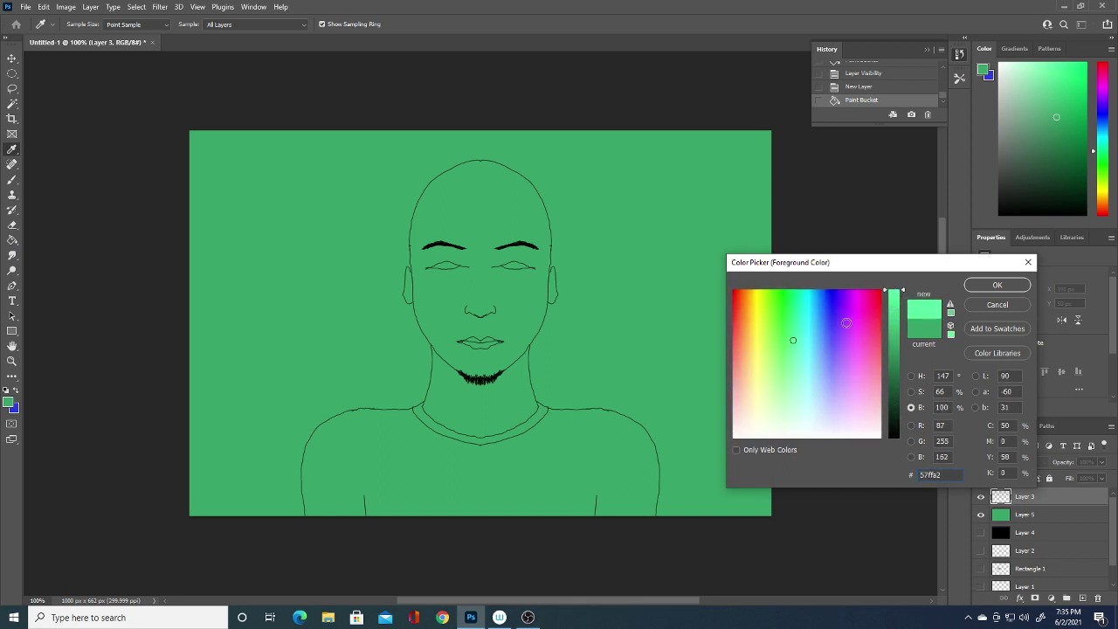
{"action": "left_click", "coordinate": [828, 335]}
{"action": "left_click", "coordinate": [893, 300]}
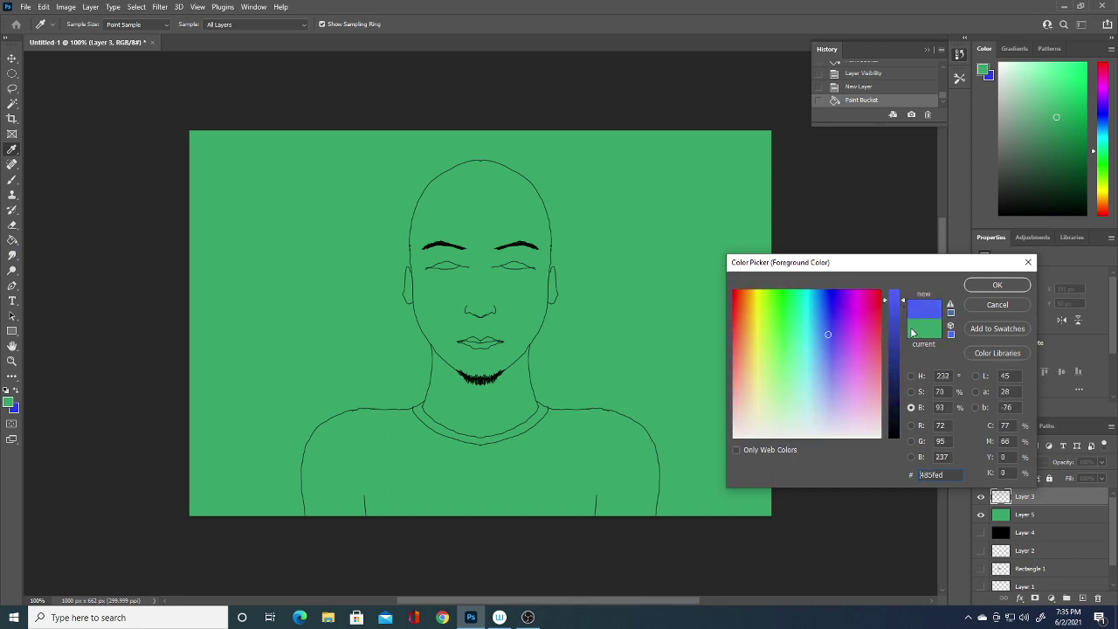
- Toggle web-safe colours off again and set the foreground colour to pure white #ffffff
{"action": "left_click", "coordinate": [736, 450]}
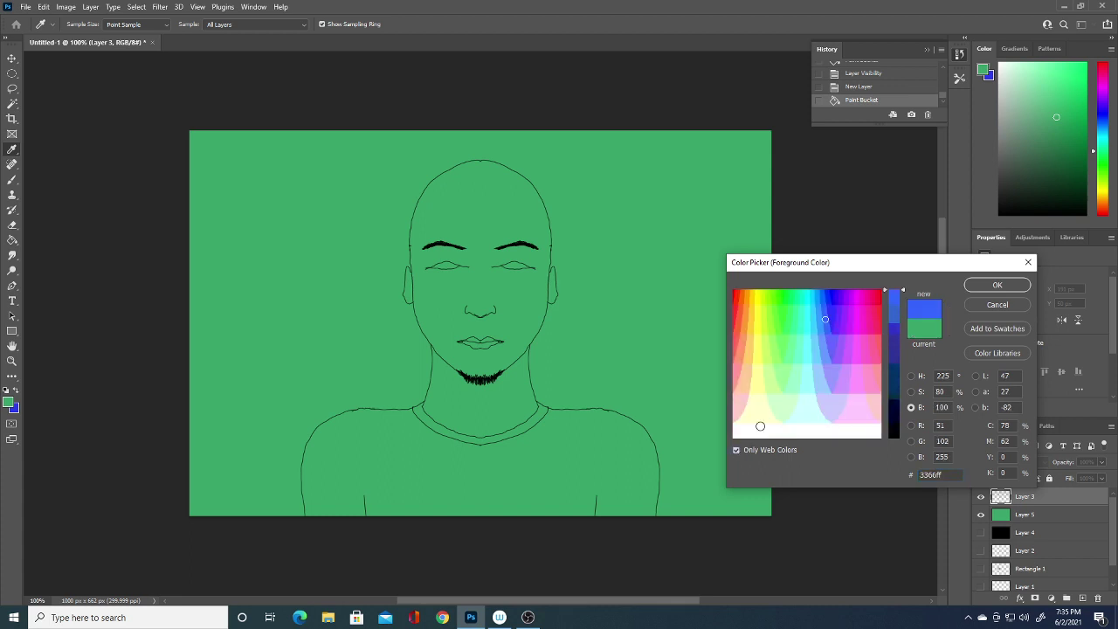
{"action": "left_click", "coordinate": [802, 377]}
{"action": "left_click", "coordinate": [736, 450]}
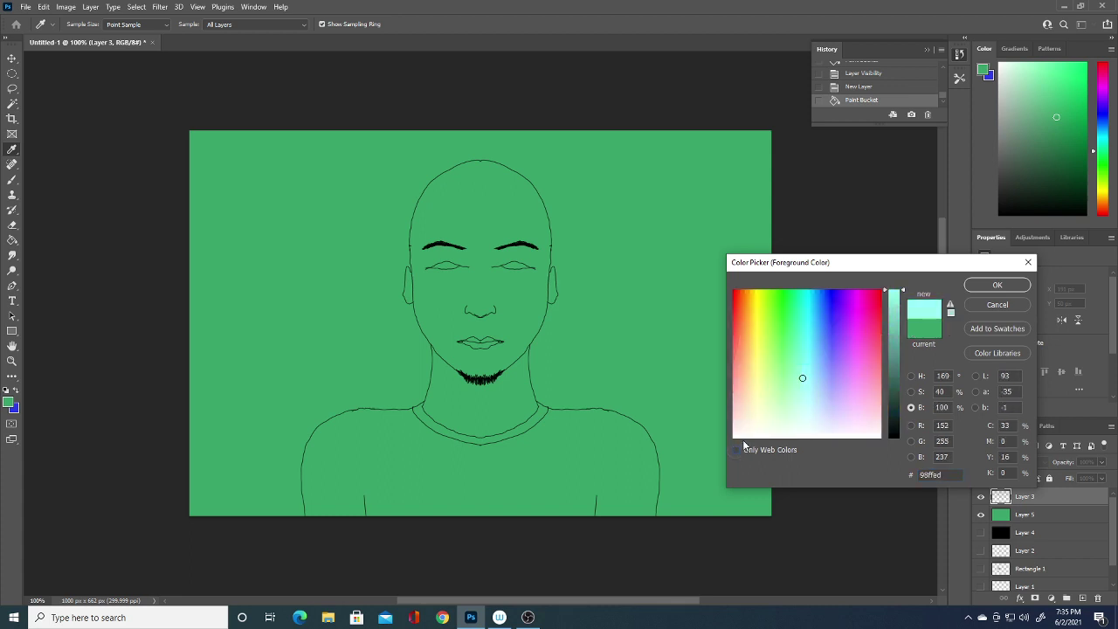
{"action": "left_click", "coordinate": [801, 287]}
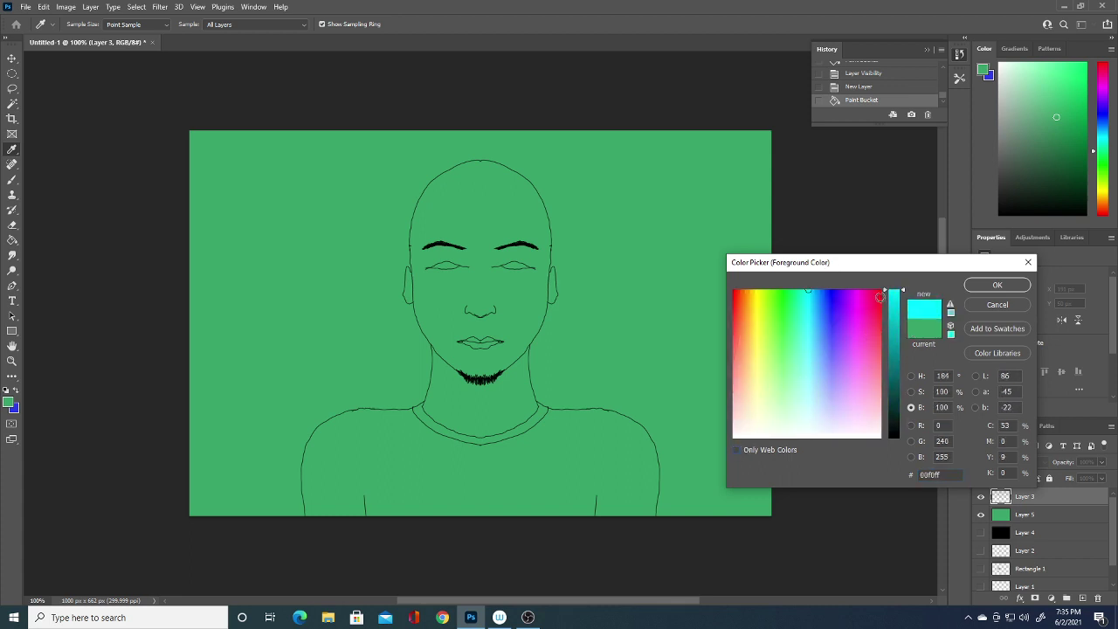
{"action": "left_click", "coordinate": [879, 425]}
{"action": "left_click_drag", "start_coordinate": [879, 424], "coordinate": [880, 436]}
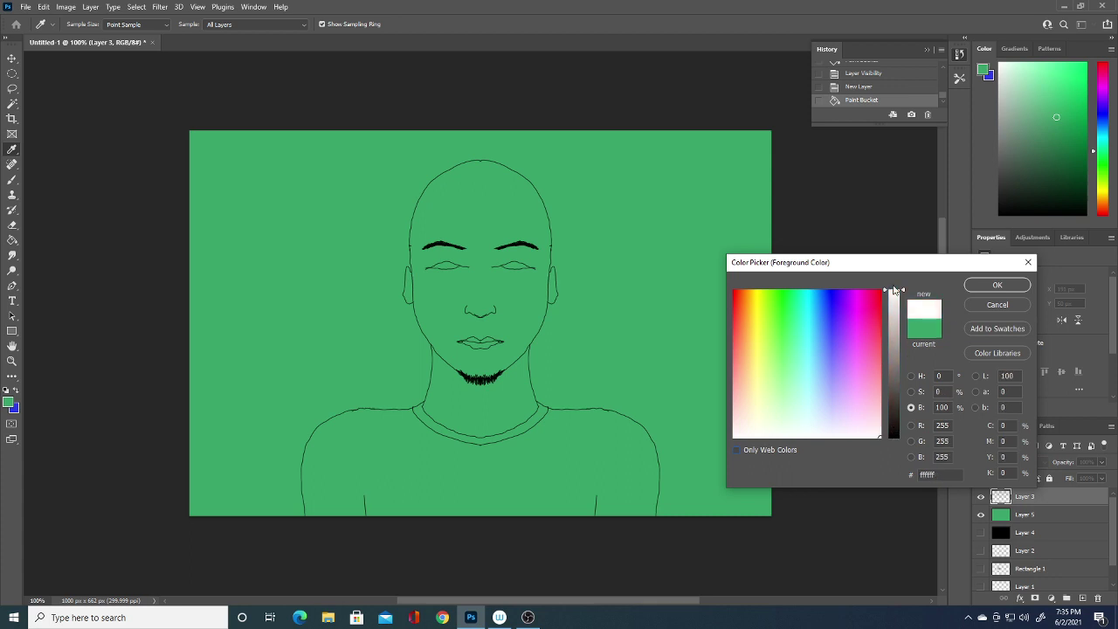
{"action": "left_click", "coordinate": [998, 286]}
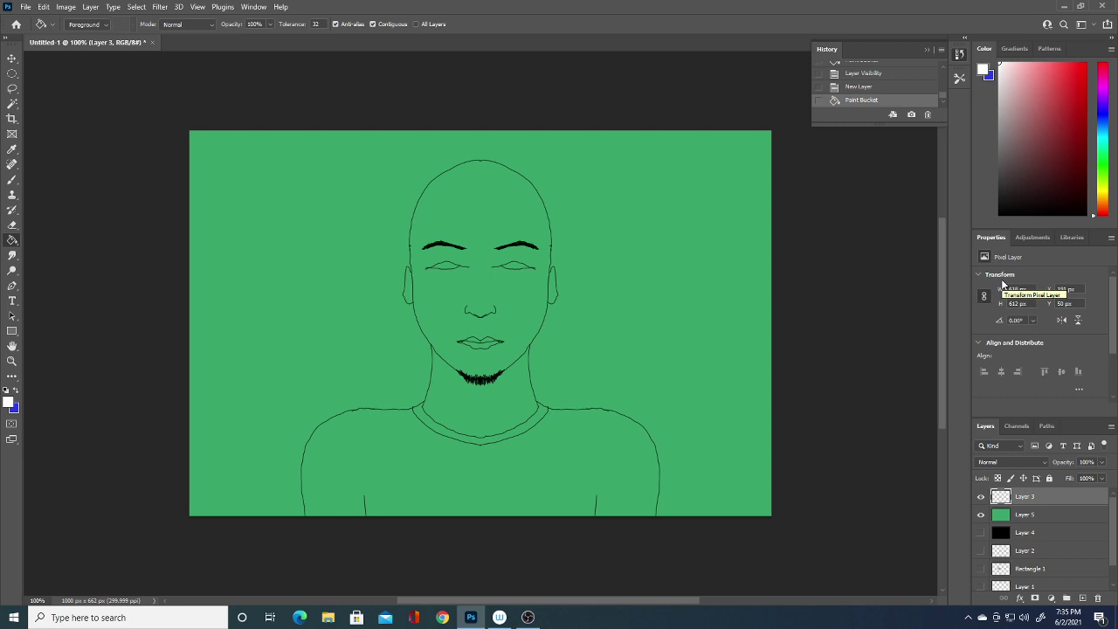
- Try a white fill on the face, undo it, and switch to the Brush tool
{"action": "left_click", "coordinate": [441, 257]}
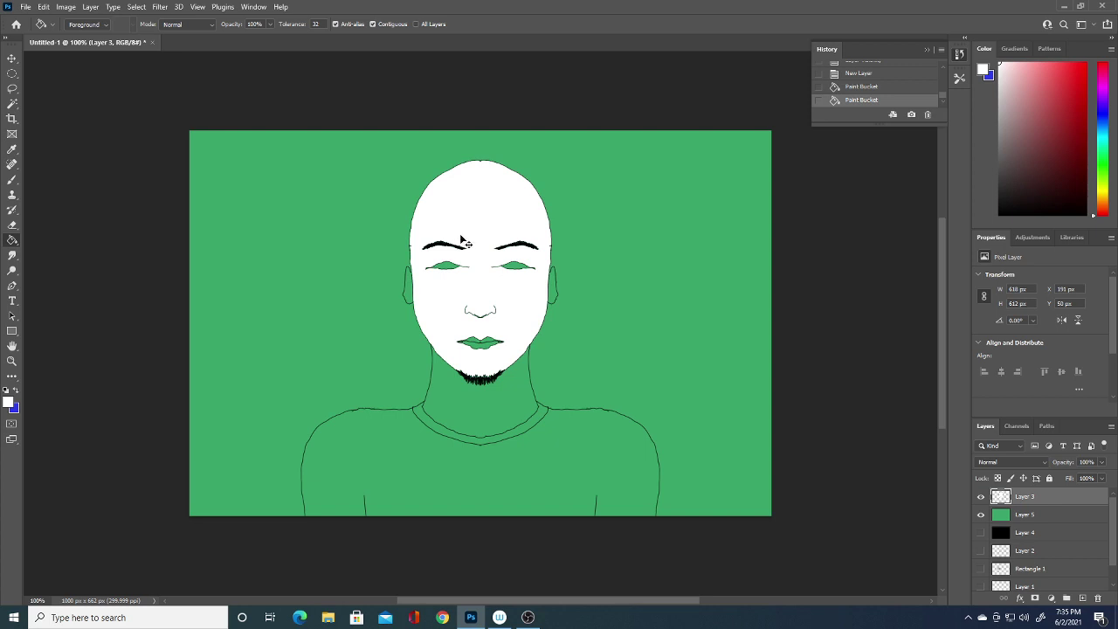
{"action": "key", "text": "ctrl+z"}
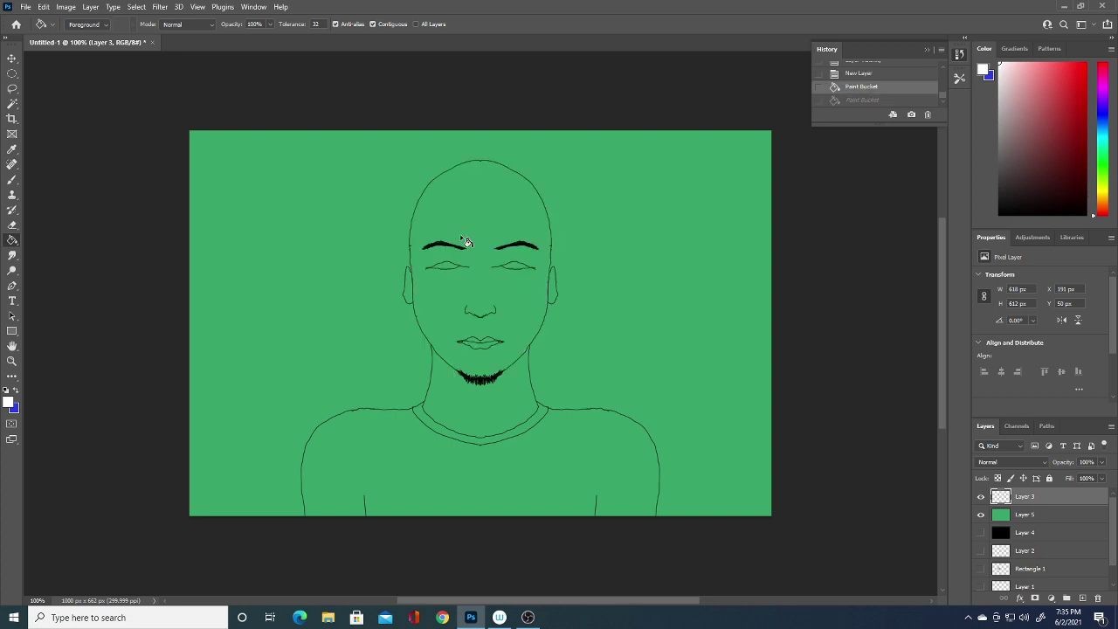
{"action": "left_click", "coordinate": [12, 181]}
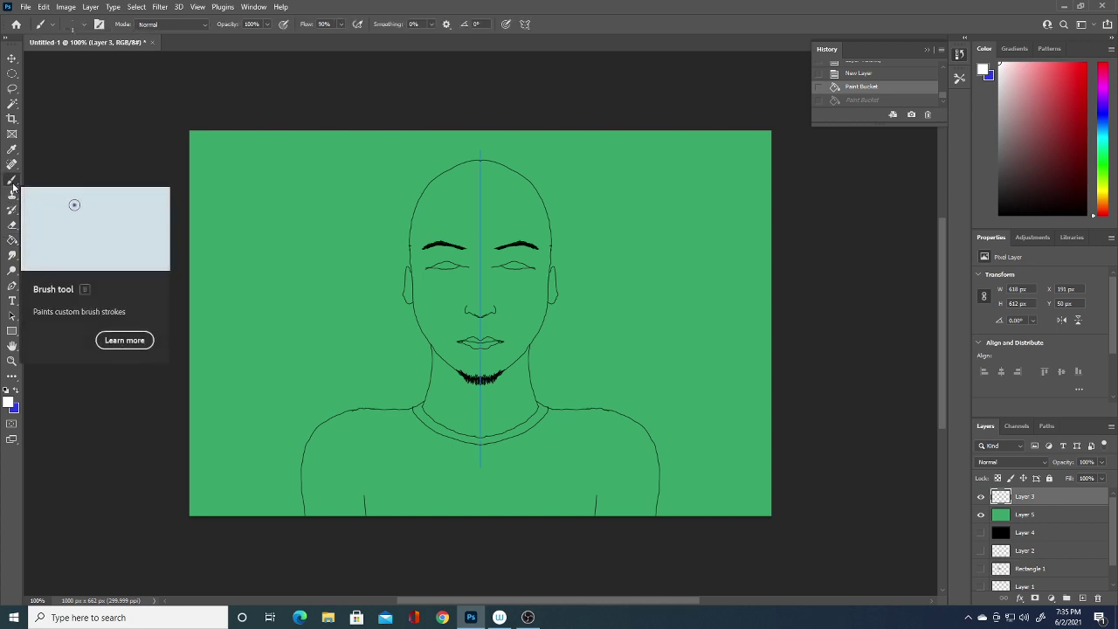
- Set the brush size to 4 px
{"action": "left_click", "coordinate": [84, 23]}
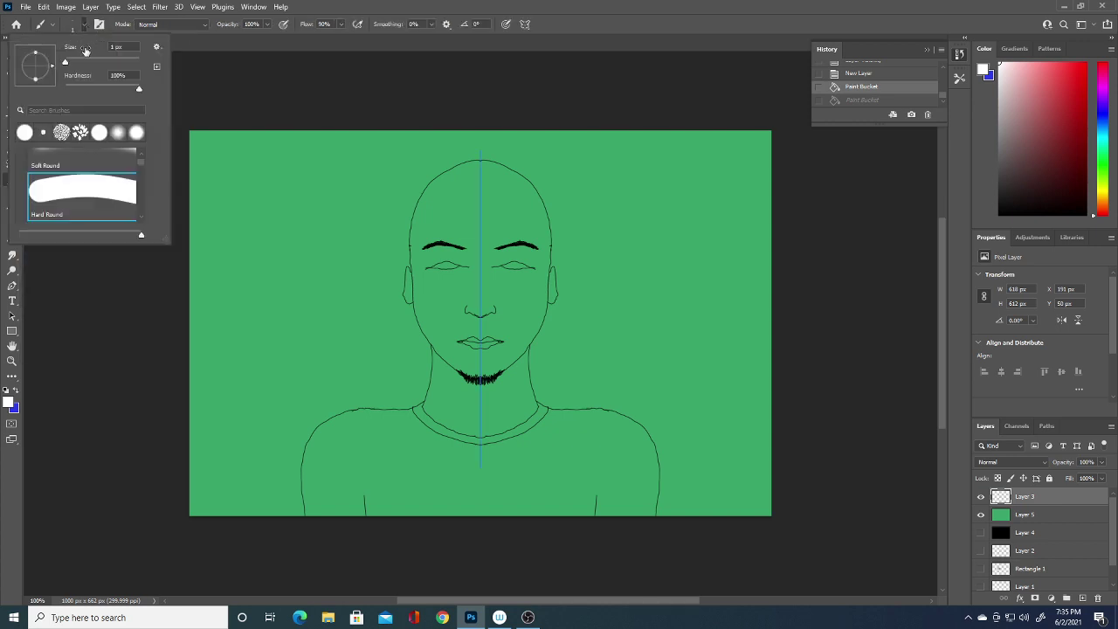
{"action": "left_click_drag", "start_coordinate": [65, 62], "coordinate": [69, 65]}
{"action": "left_click_drag", "start_coordinate": [68, 64], "coordinate": [65, 63]}
{"action": "left_click", "coordinate": [510, 265]}
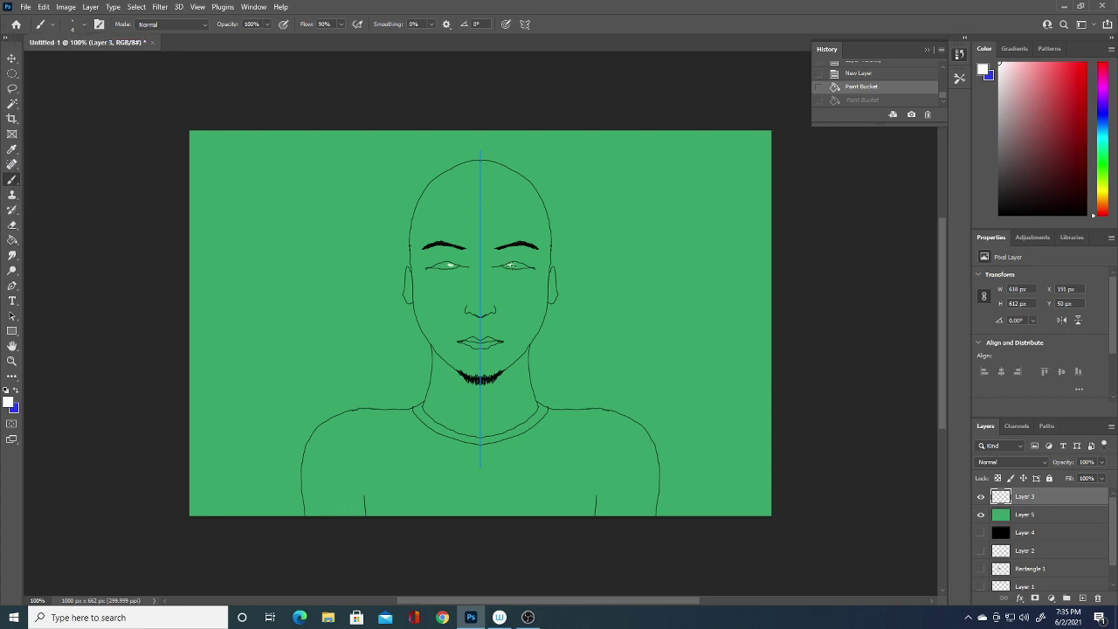
- Dab white into the right eye as a trial, then undo it
{"action": "left_click", "coordinate": [509, 266]}
{"action": "left_click", "coordinate": [510, 266]}
{"action": "left_click", "coordinate": [514, 265]}
{"action": "left_click", "coordinate": [510, 267]}
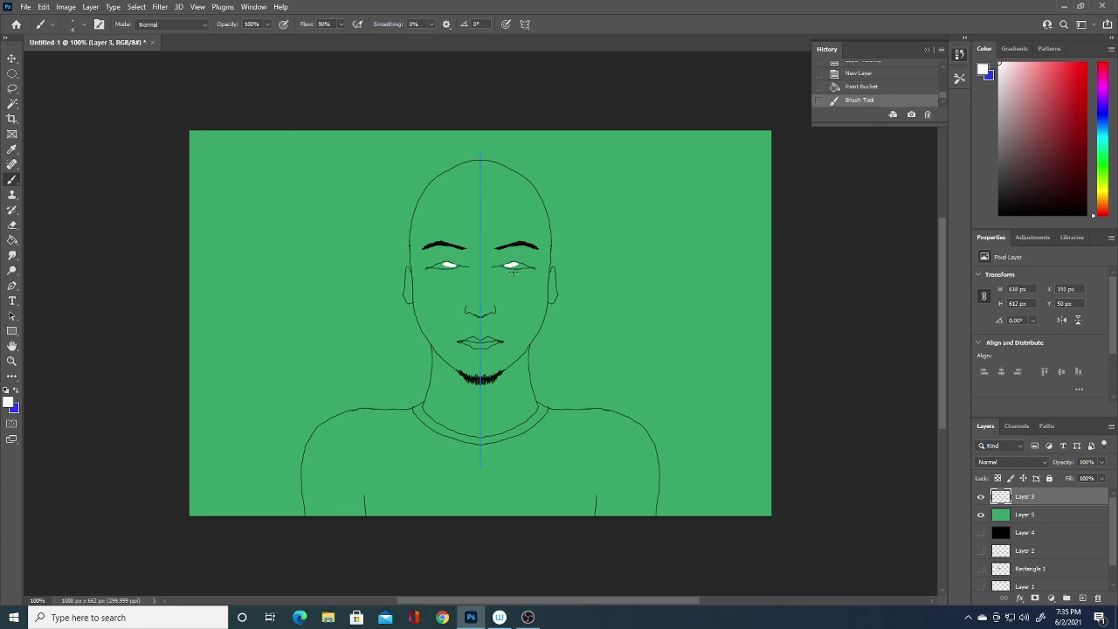
{"action": "key", "text": "ctrl+z"}
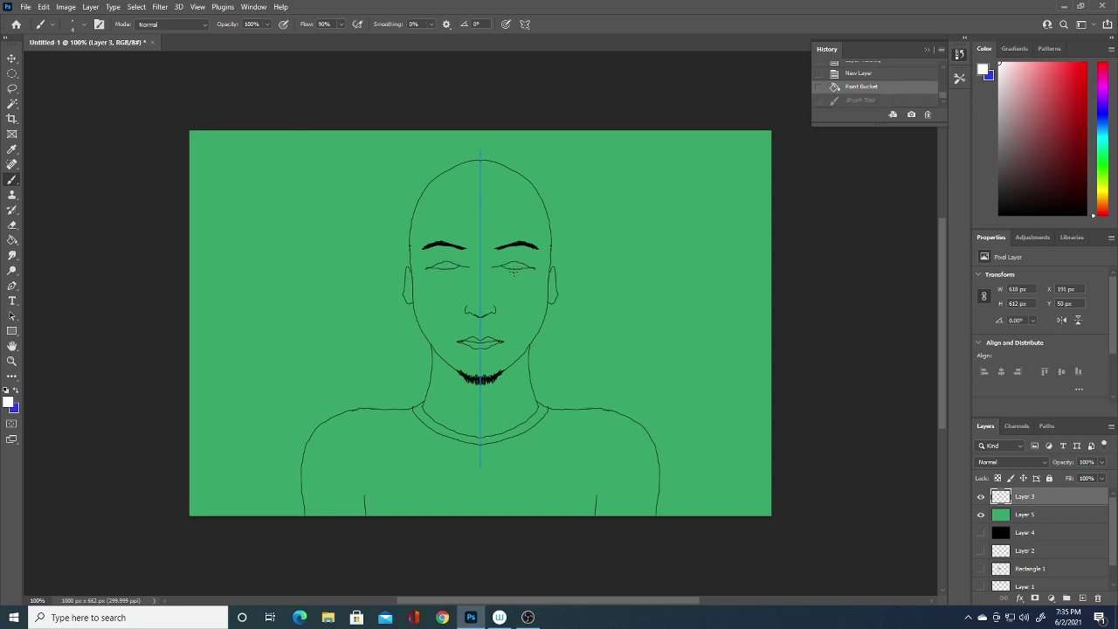
- On a new Layer 6, paint mirrored white into both eyes, zoomed to 200%
{"action": "left_click", "coordinate": [1082, 598]}
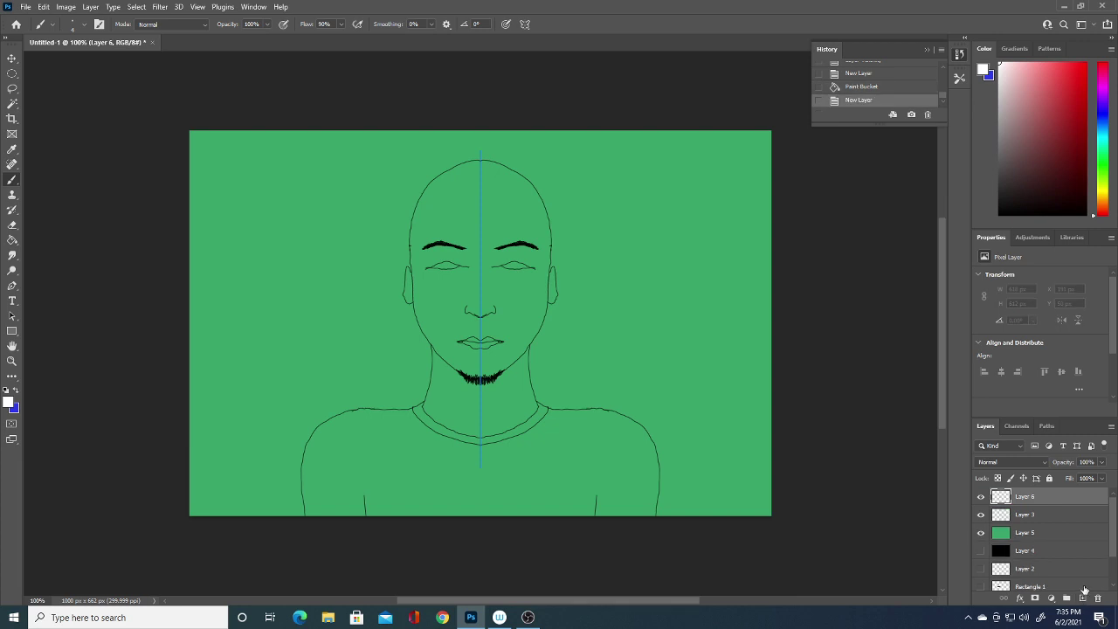
{"action": "left_click", "coordinate": [452, 266]}
{"action": "left_click", "coordinate": [509, 266]}
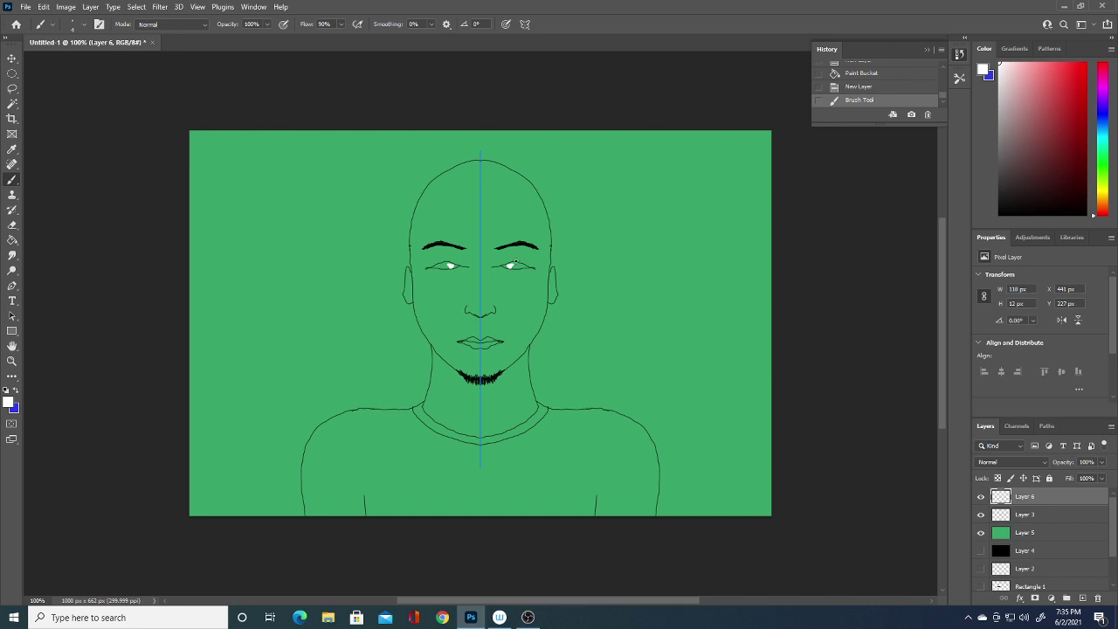
{"action": "key", "text": "ctrl+plus"}
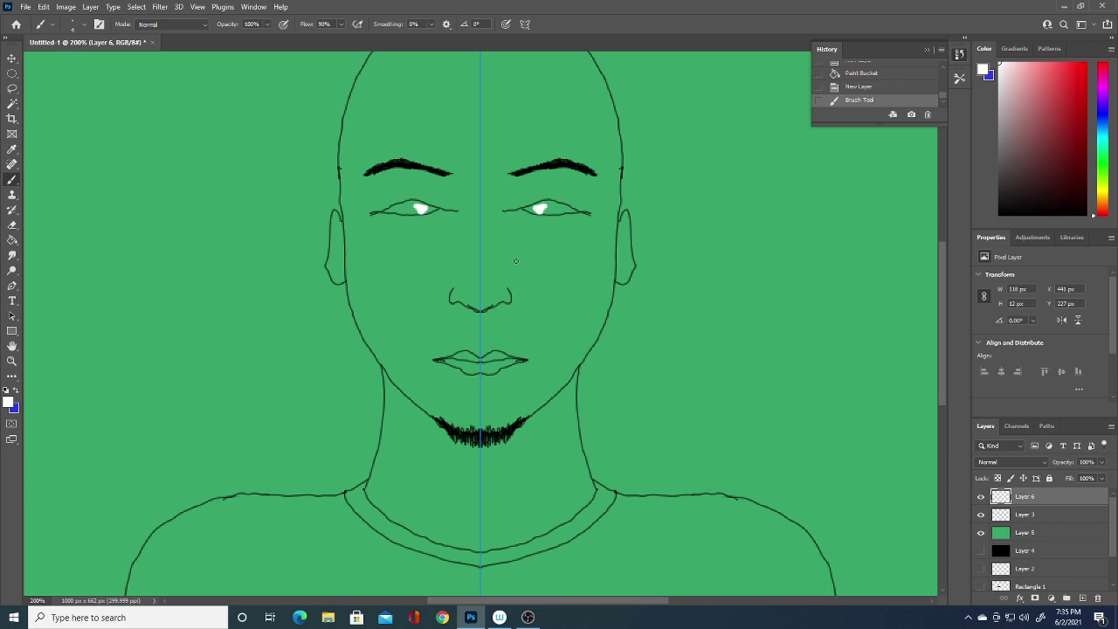
{"action": "mouse_move", "coordinate": [543, 210]}
{"action": "left_mouse_down"}
{"action": "mouse_move", "coordinate": [530, 208]}
{"action": "mouse_move", "coordinate": [550, 210]}
{"action": "left_mouse_up"}
{"action": "left_click_drag", "start_coordinate": [546, 211], "coordinate": [569, 209]}
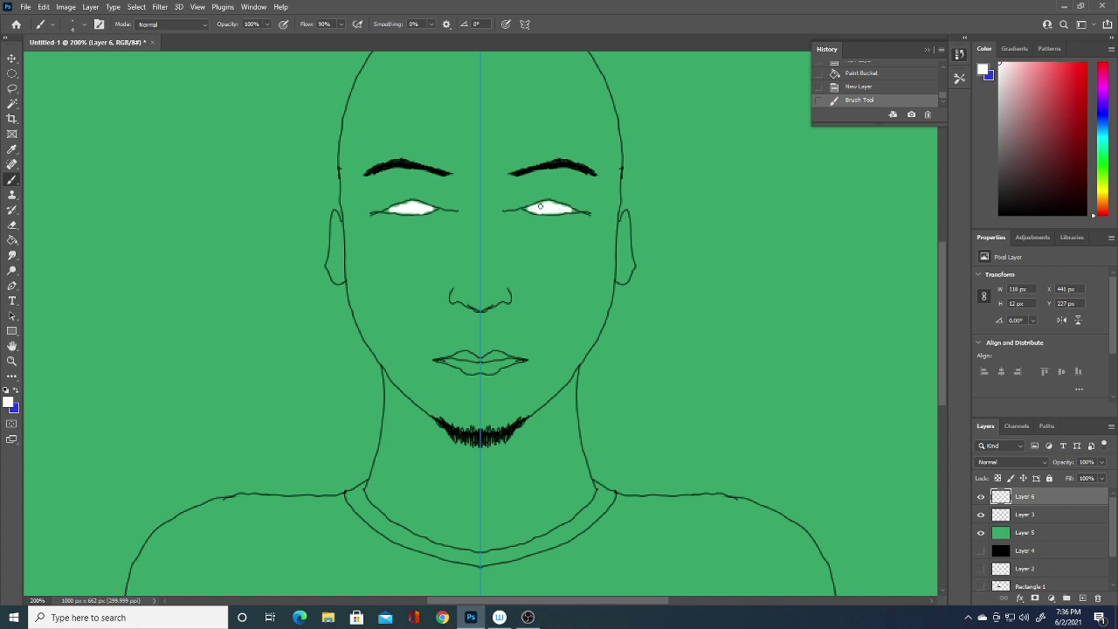
{"action": "left_click_drag", "start_coordinate": [548, 204], "coordinate": [567, 206]}
- Adjust the brush size and touch up the white in both eyes
{"action": "left_click", "coordinate": [83, 24]}
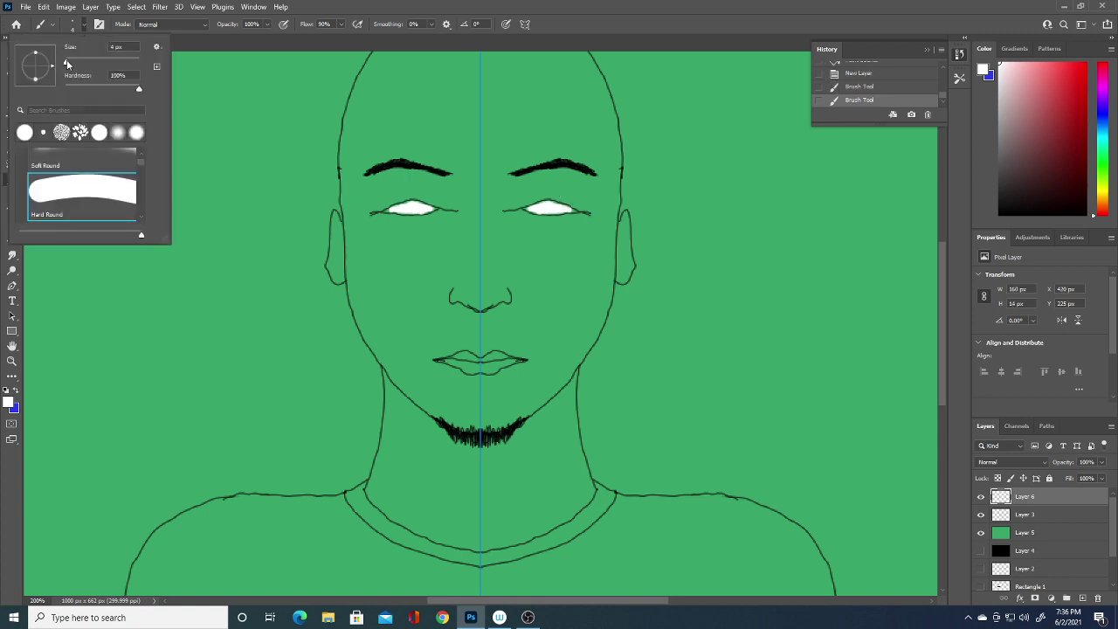
{"action": "left_click", "coordinate": [572, 210]}
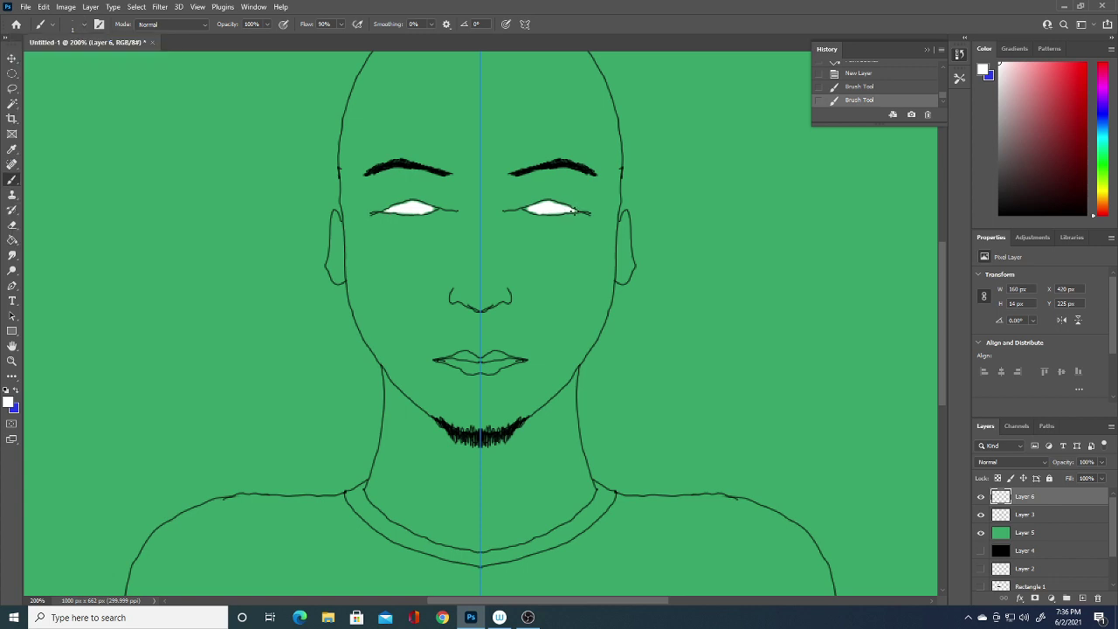
{"action": "left_click", "coordinate": [575, 211]}
{"action": "left_click", "coordinate": [527, 209]}
{"action": "left_click", "coordinate": [9, 401]}
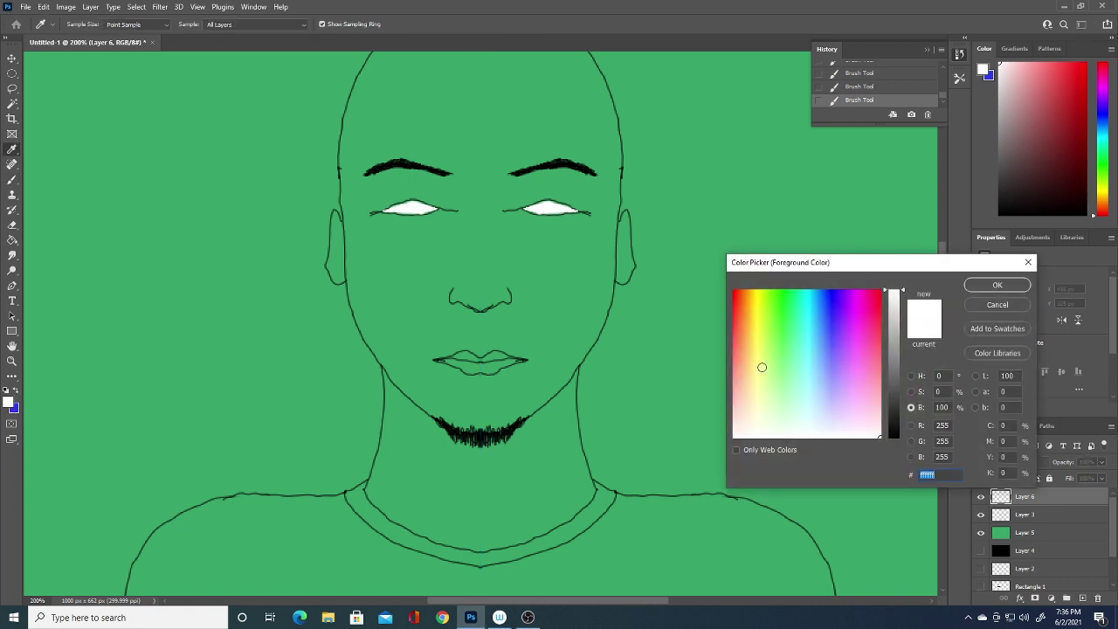
- Set the painting colour to black and add a new layer for the irises
{"action": "left_click", "coordinate": [892, 436]}
{"action": "left_click", "coordinate": [996, 286]}
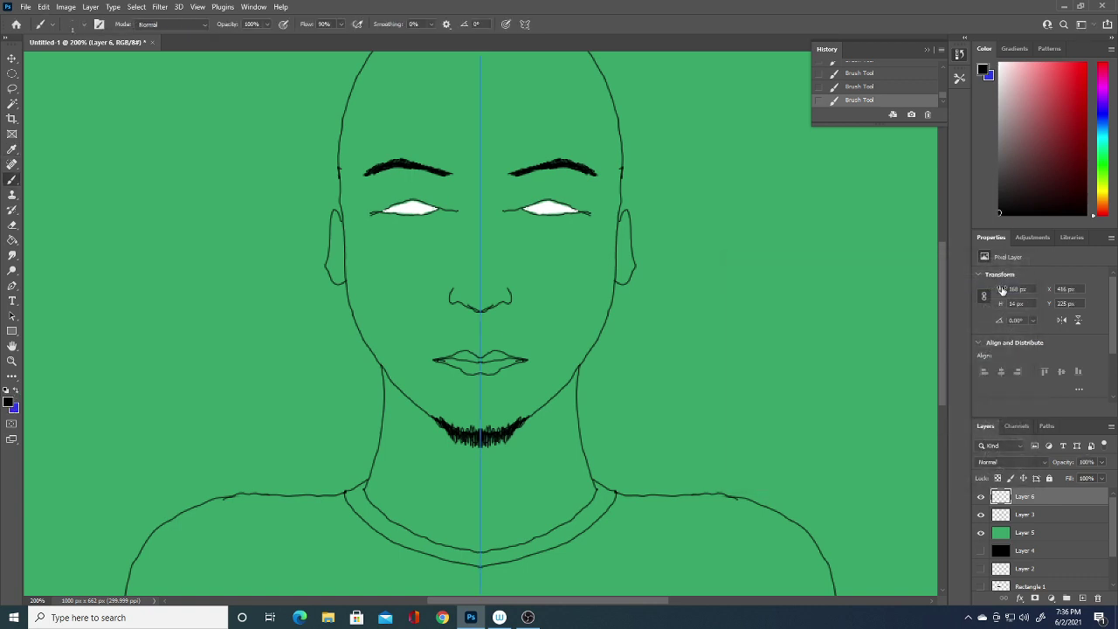
{"action": "left_click", "coordinate": [1082, 597]}
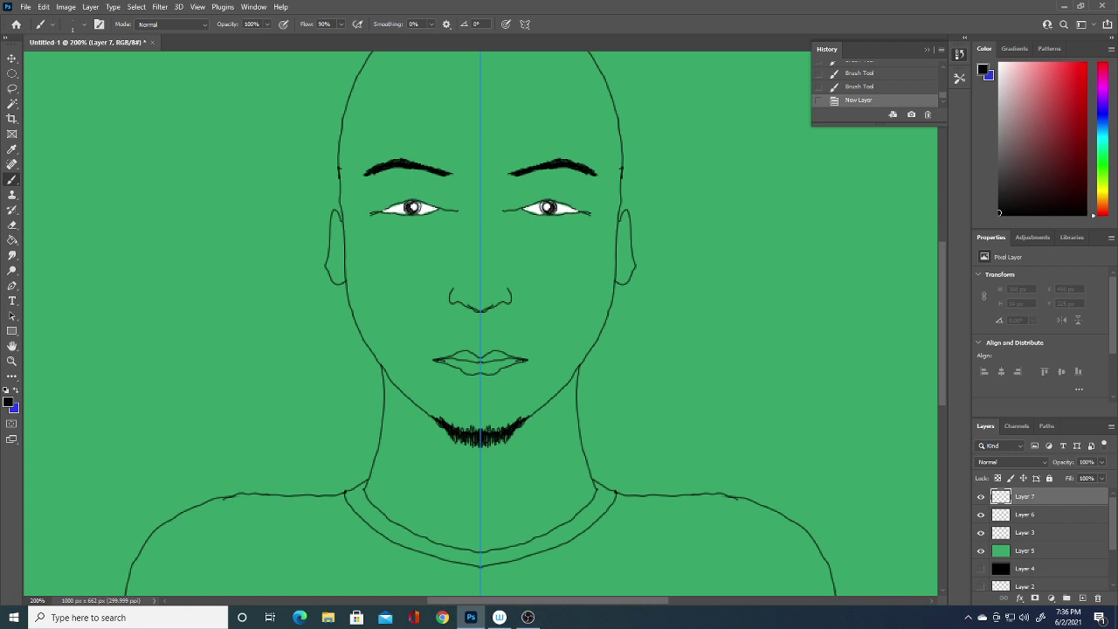
- Paint black irises and small lashes along the eyelids
{"action": "left_click", "coordinate": [423, 208]}
{"action": "left_click", "coordinate": [414, 207]}
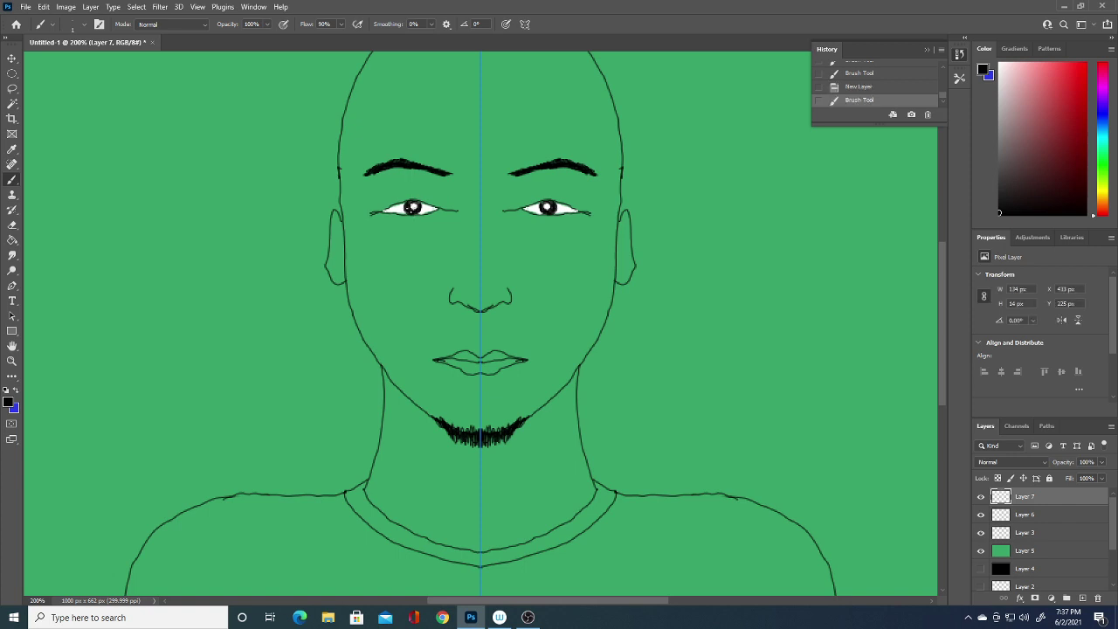
{"action": "left_click_drag", "start_coordinate": [385, 208], "coordinate": [376, 209]}
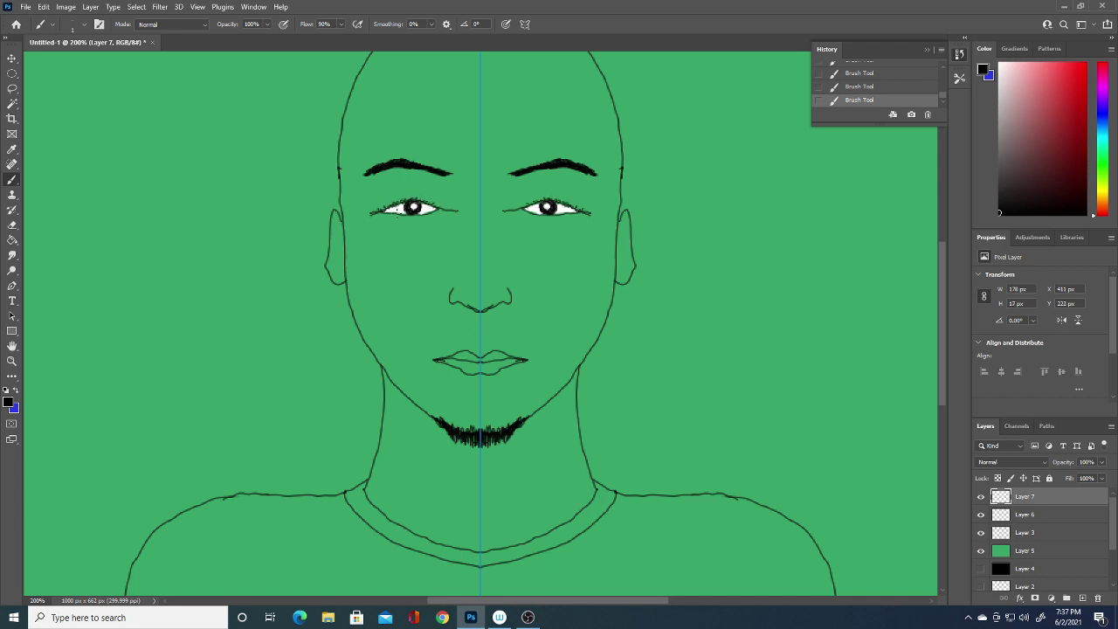
{"action": "left_click_drag", "start_coordinate": [388, 211], "coordinate": [392, 215]}
{"action": "left_click_drag", "start_coordinate": [412, 217], "coordinate": [420, 221]}
- Try light grey, green, teal, purple and brown shades in the foreground Color Picker
{"action": "left_click", "coordinate": [8, 401]}
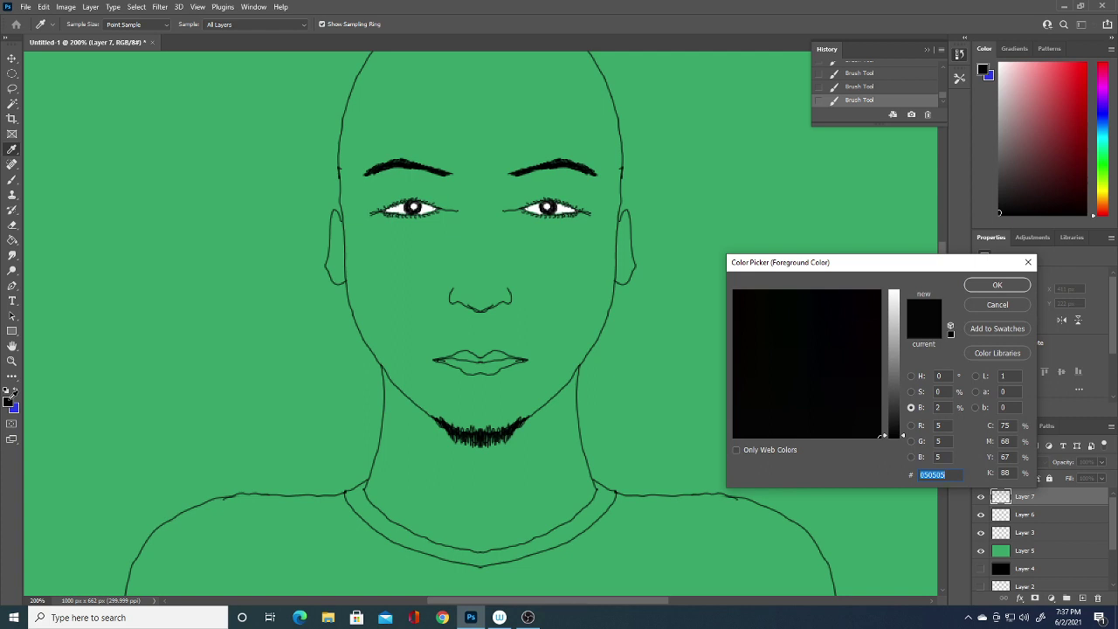
{"action": "left_click_drag", "start_coordinate": [895, 319], "coordinate": [895, 328]}
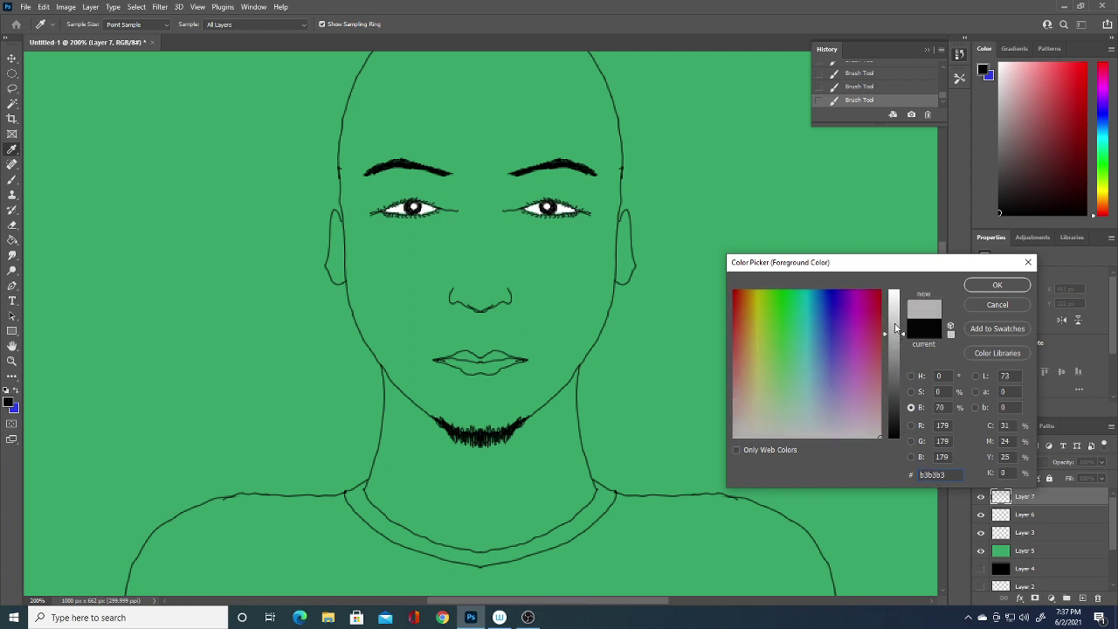
{"action": "left_click", "coordinate": [773, 366]}
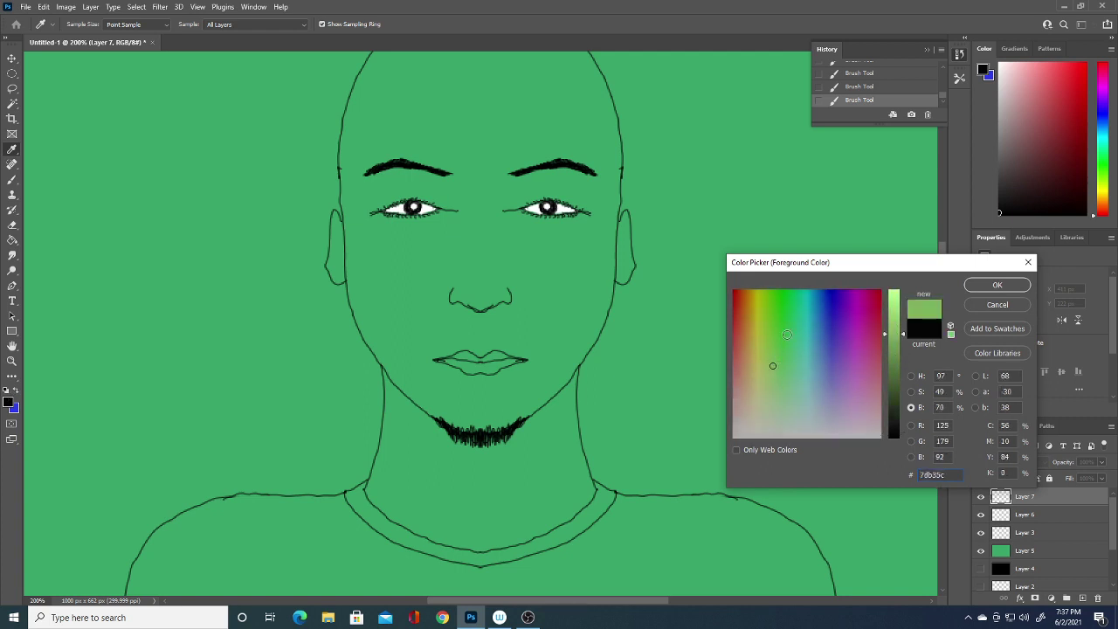
{"action": "left_click", "coordinate": [799, 405]}
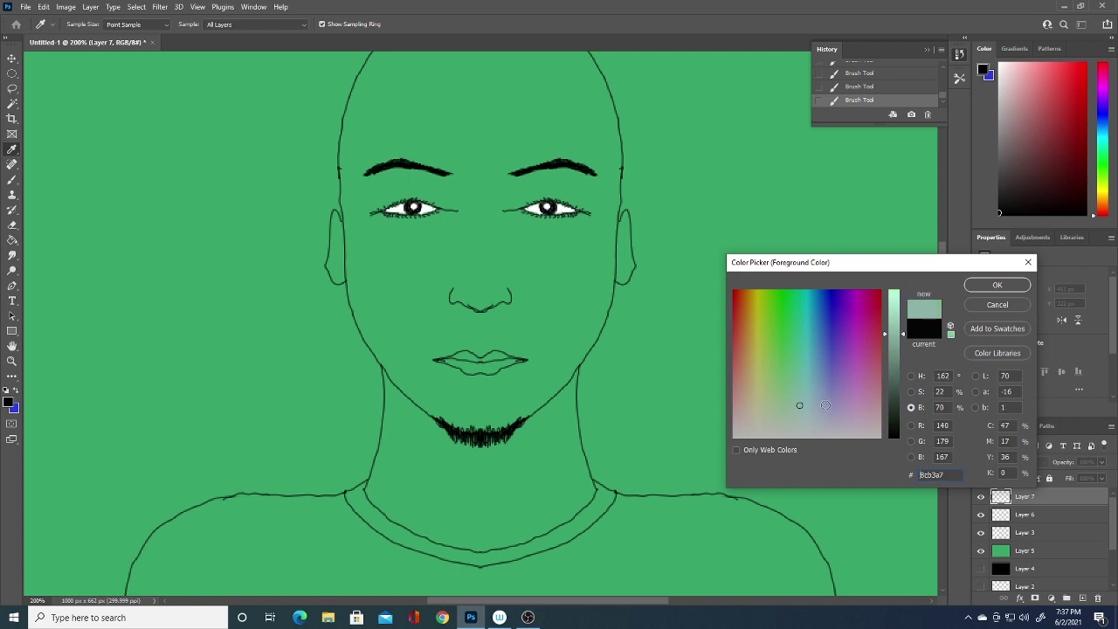
{"action": "left_click", "coordinate": [843, 387]}
{"action": "left_click_drag", "start_coordinate": [844, 387], "coordinate": [771, 380]}
{"action": "left_click", "coordinate": [815, 347]}
{"action": "left_click", "coordinate": [846, 332]}
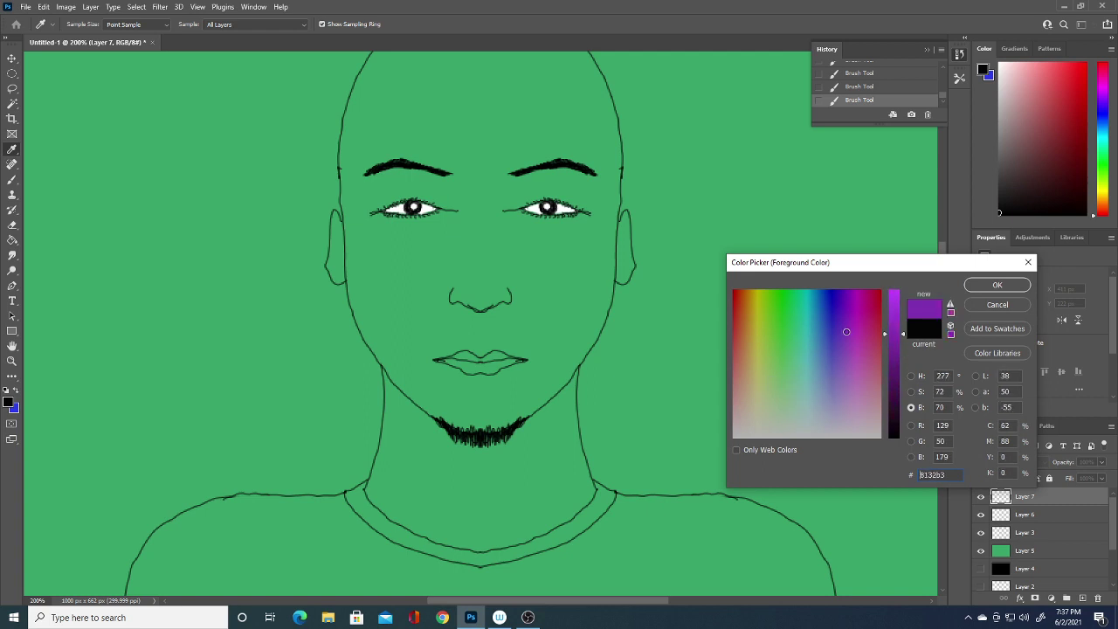
{"action": "mouse_move", "coordinate": [846, 332]}
{"action": "left_mouse_down"}
{"action": "mouse_move", "coordinate": [747, 334]}
{"action": "mouse_move", "coordinate": [785, 311]}
{"action": "mouse_move", "coordinate": [800, 332]}
{"action": "left_mouse_up"}
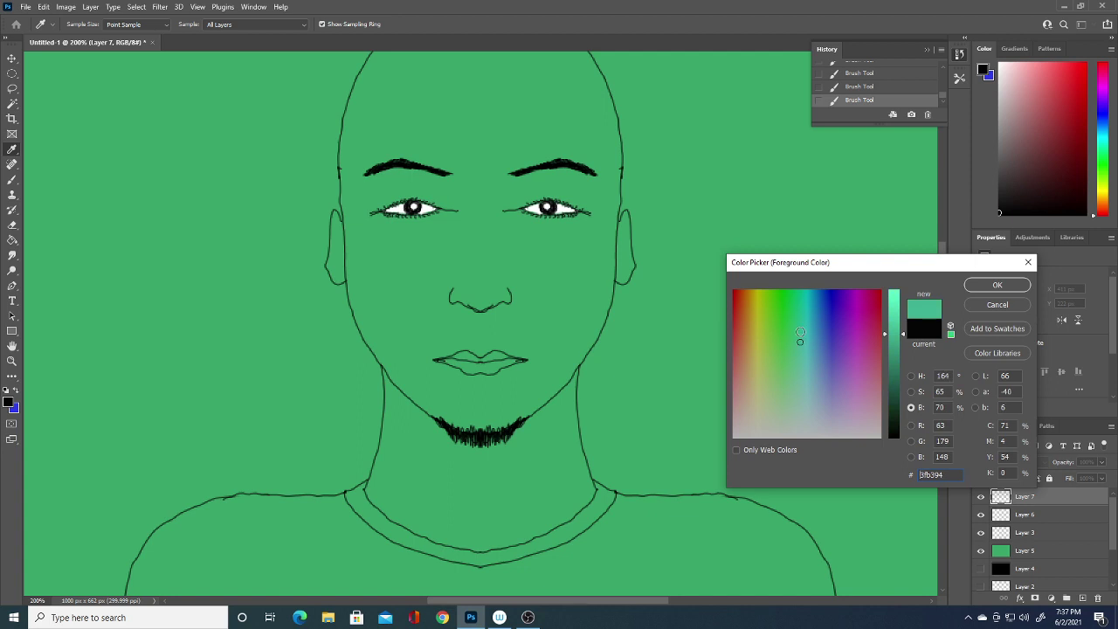
- Switch colour field modes and slide the hue to dark green 067c1a, then confirm
{"action": "left_click", "coordinate": [912, 392]}
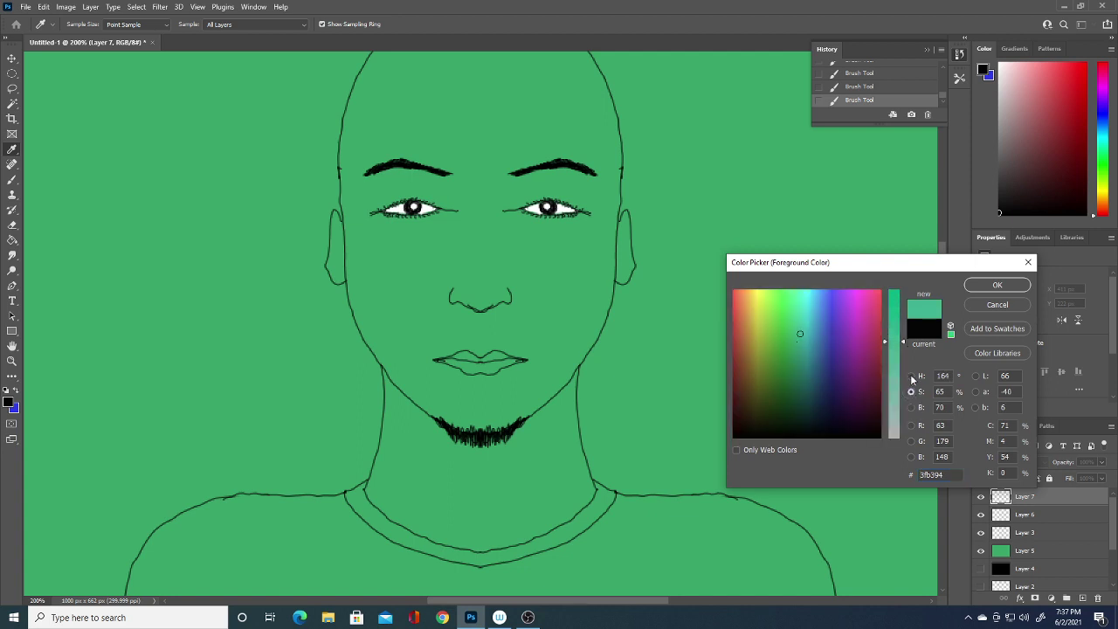
{"action": "left_click", "coordinate": [910, 375]}
{"action": "left_click", "coordinate": [896, 365]}
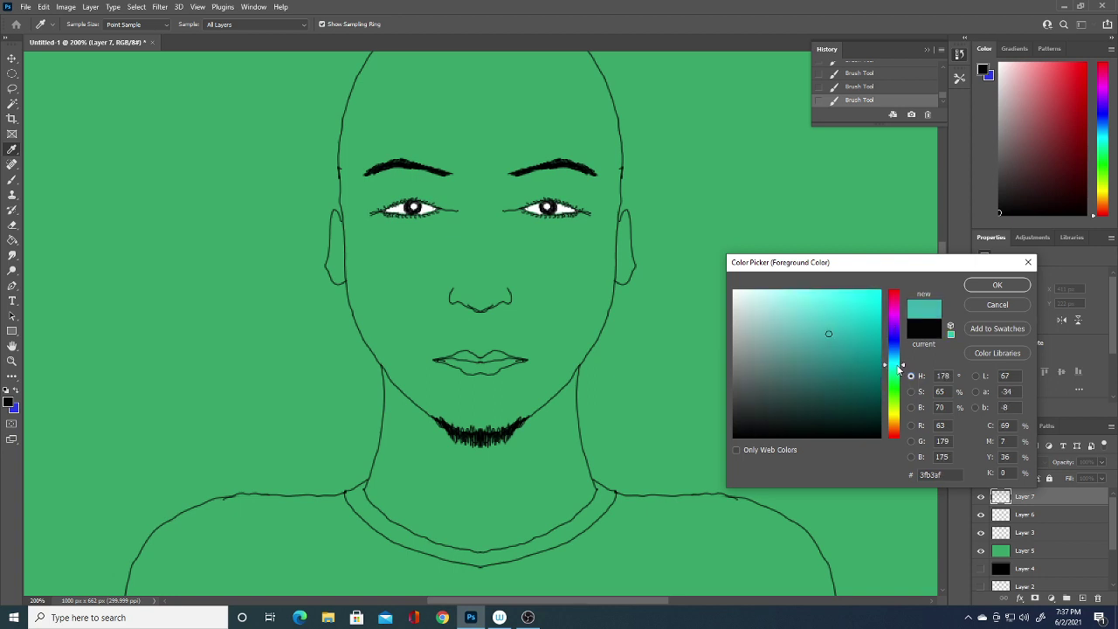
{"action": "left_click_drag", "start_coordinate": [897, 369], "coordinate": [895, 361]}
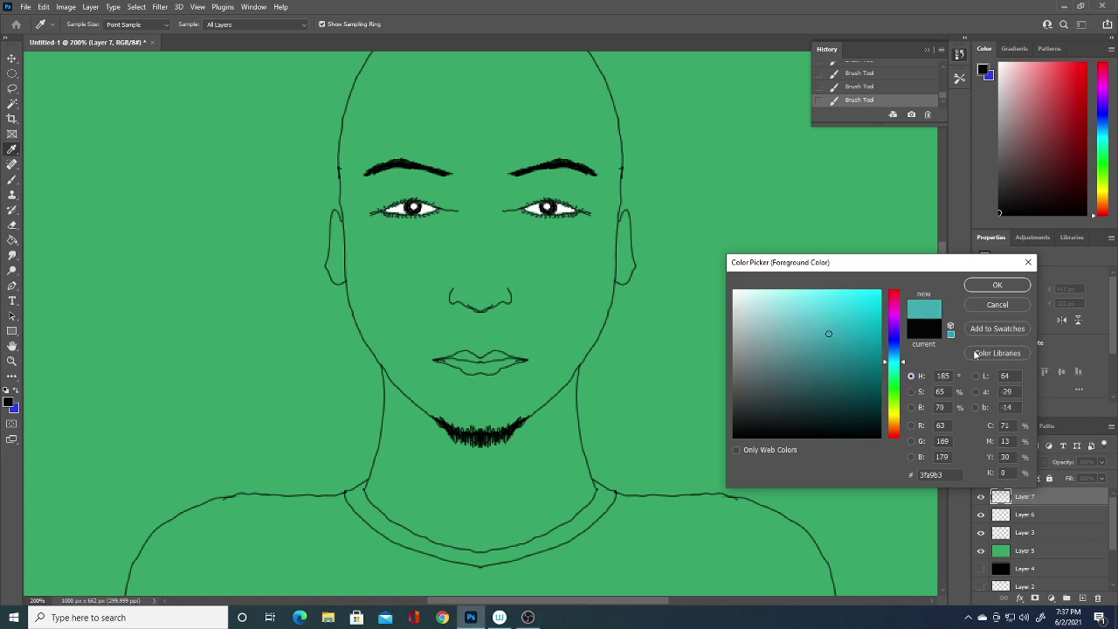
{"action": "left_click", "coordinate": [910, 408]}
{"action": "left_click", "coordinate": [911, 391]}
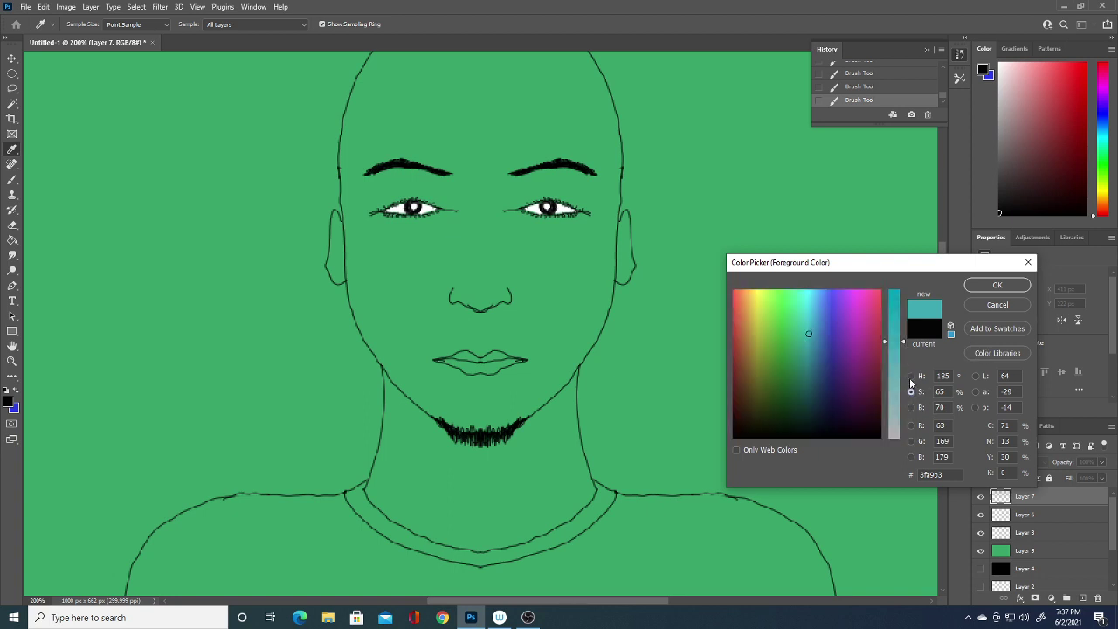
{"action": "left_click", "coordinate": [911, 376]}
{"action": "mouse_move", "coordinate": [894, 361]}
{"action": "left_mouse_down"}
{"action": "mouse_move", "coordinate": [894, 303]}
{"action": "mouse_move", "coordinate": [856, 307]}
{"action": "mouse_move", "coordinate": [895, 351]}
{"action": "mouse_move", "coordinate": [895, 423]}
{"action": "mouse_move", "coordinate": [895, 386]}
{"action": "mouse_move", "coordinate": [868, 362]}
{"action": "mouse_move", "coordinate": [864, 385]}
{"action": "mouse_move", "coordinate": [857, 363]}
{"action": "mouse_move", "coordinate": [873, 366]}
{"action": "left_mouse_up"}
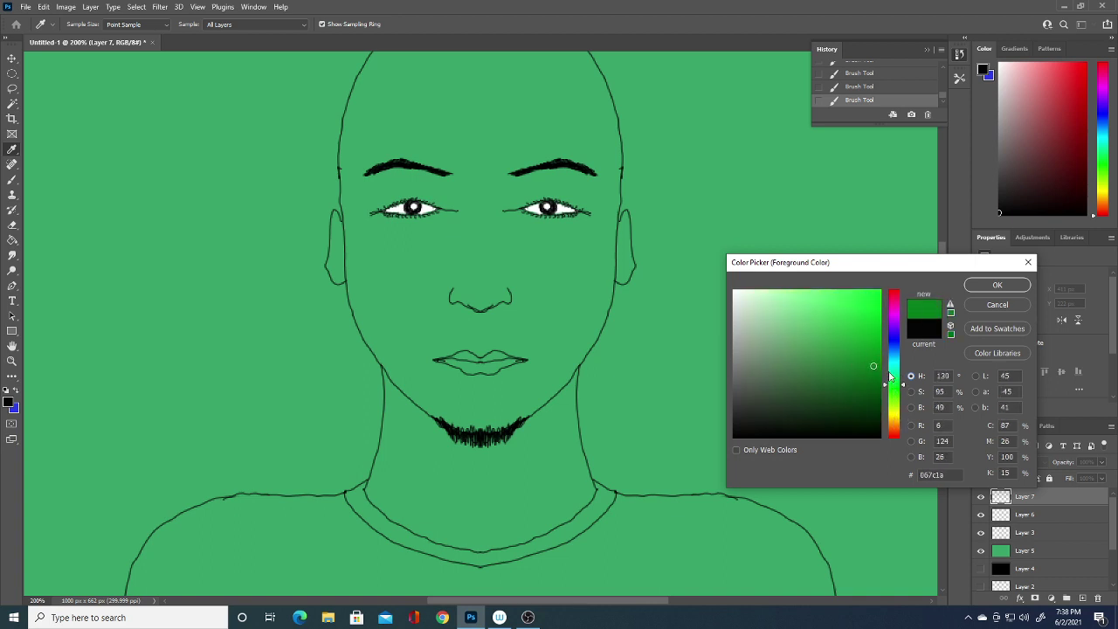
{"action": "left_click", "coordinate": [992, 285]}
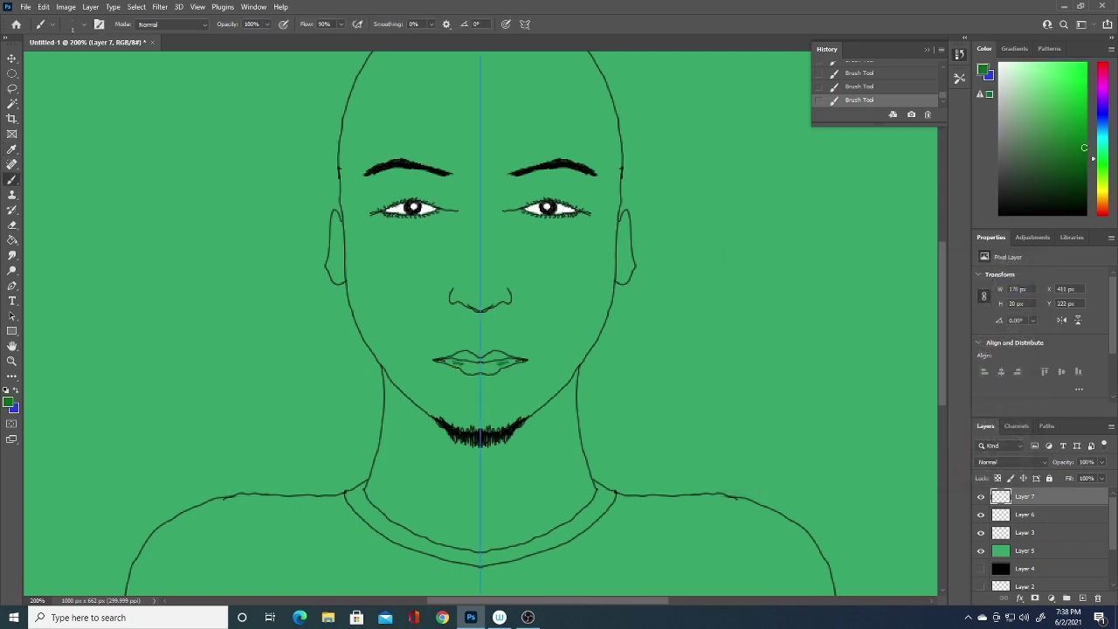
- Brush dark green over the lower lip and both sides of the lips on Layer 7
{"action": "mouse_move", "coordinate": [458, 360]}
{"action": "left_mouse_down"}
{"action": "mouse_move", "coordinate": [482, 370]}
{"action": "mouse_move", "coordinate": [464, 358]}
{"action": "left_mouse_up"}
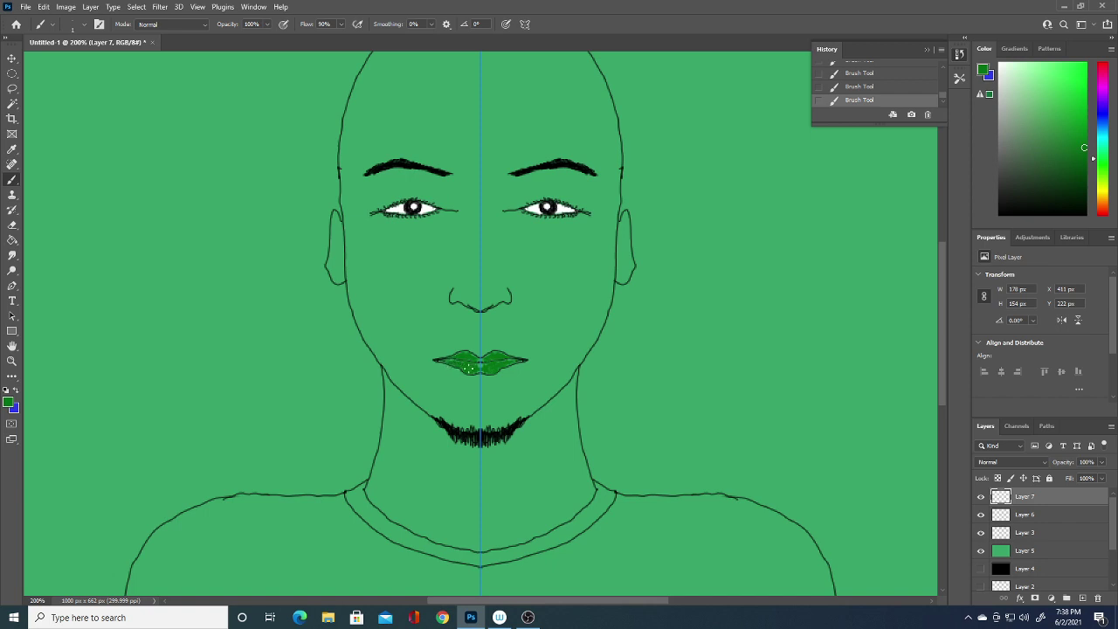
{"action": "left_click_drag", "start_coordinate": [472, 369], "coordinate": [473, 361]}
{"action": "left_click_drag", "start_coordinate": [490, 368], "coordinate": [493, 360]}
- Select background Layer 5 and choose a pale beige foreground colour
{"action": "left_click", "coordinate": [8, 402]}
{"action": "left_click", "coordinate": [997, 304]}
{"action": "left_click", "coordinate": [1047, 548]}
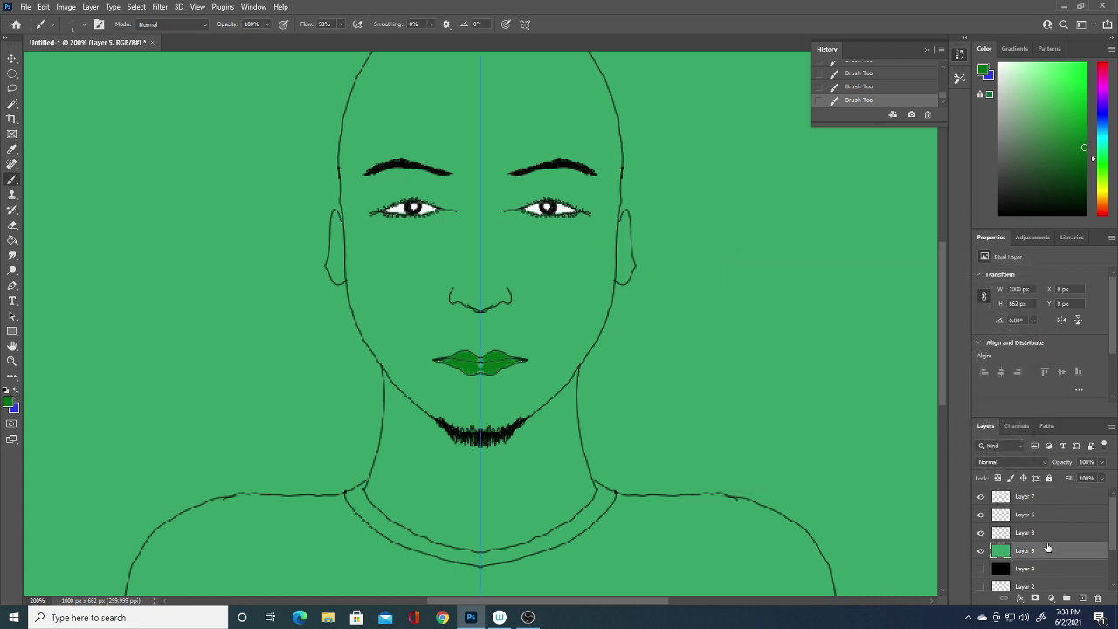
{"action": "left_click", "coordinate": [9, 403]}
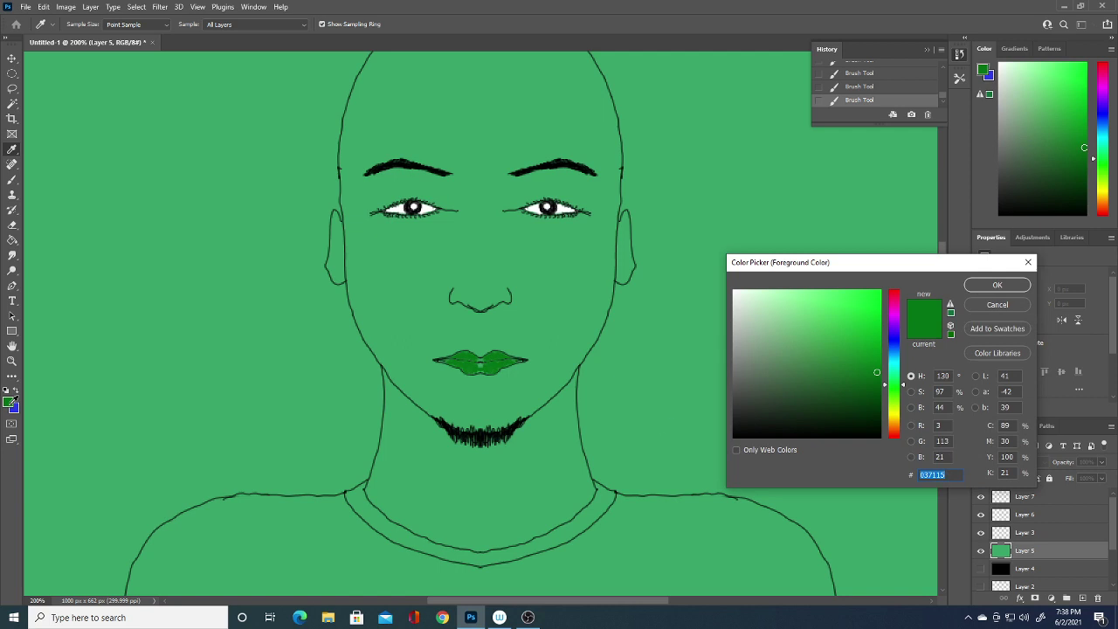
{"action": "left_click", "coordinate": [682, 417]}
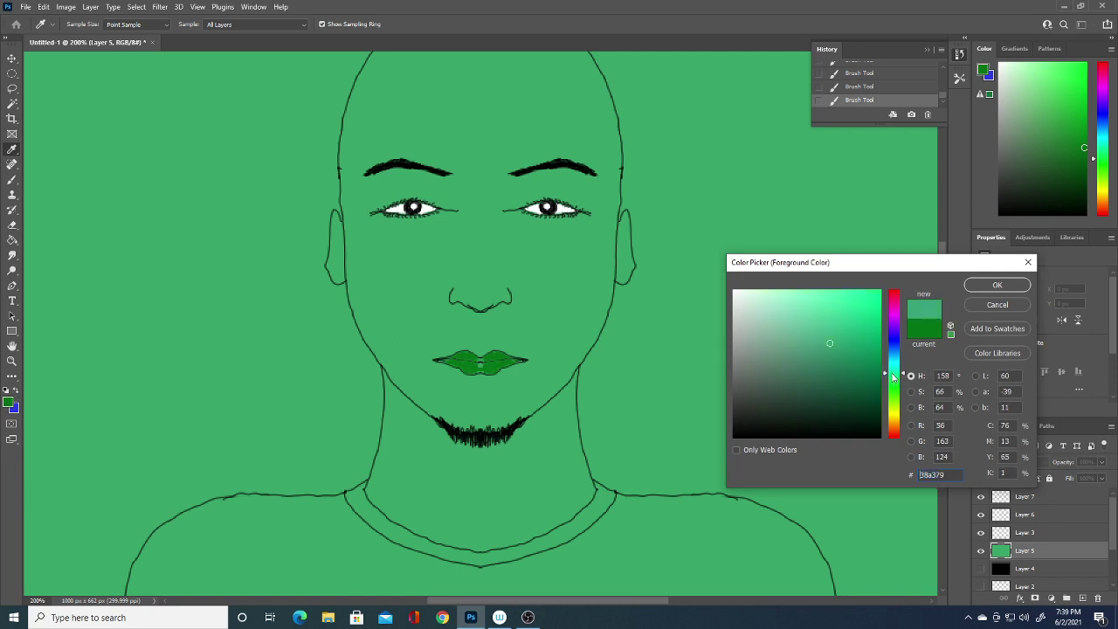
{"action": "mouse_move", "coordinate": [893, 376]}
{"action": "left_mouse_down"}
{"action": "mouse_move", "coordinate": [893, 414]}
{"action": "mouse_move", "coordinate": [765, 318]}
{"action": "left_mouse_up"}
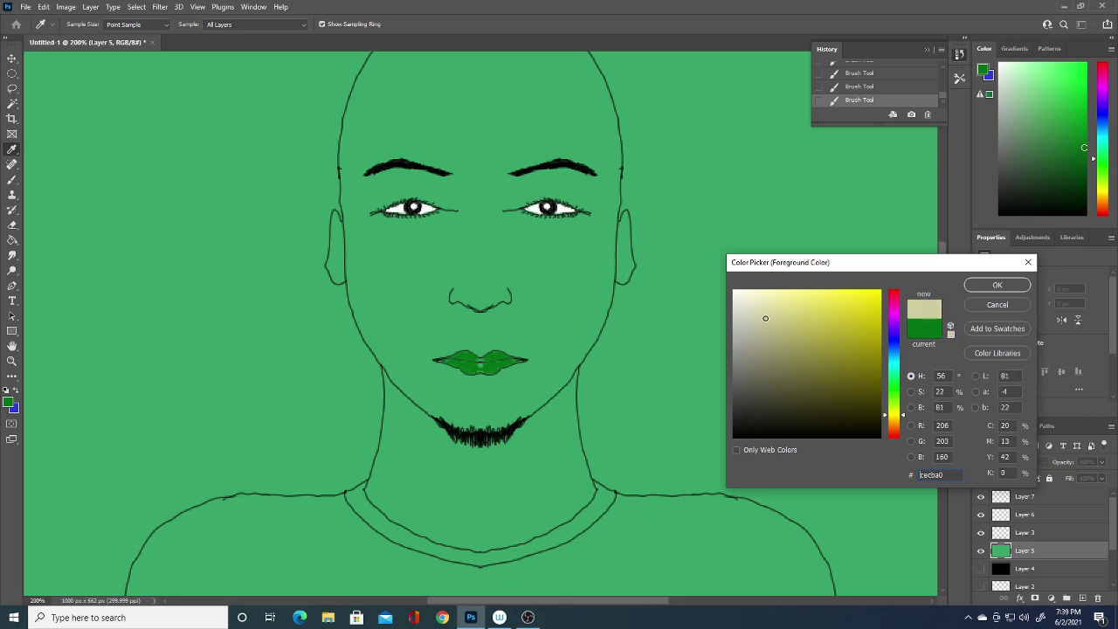
{"action": "left_click", "coordinate": [997, 285]}
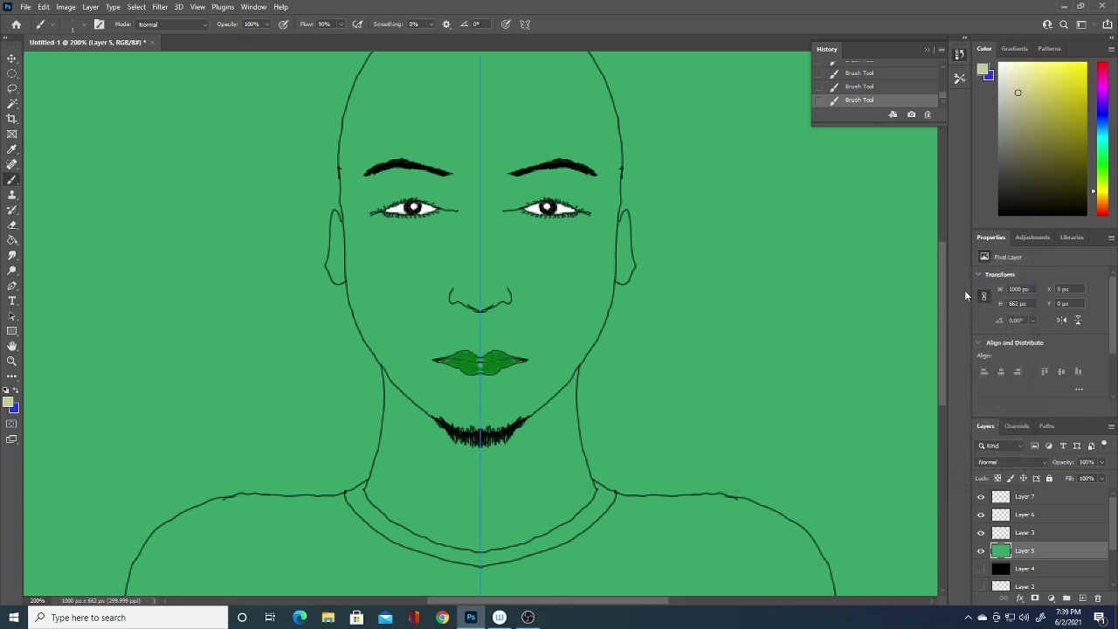
- Paint Bucket the green background pale beige, then return to the Brush and reopen the colour picker
{"action": "left_click", "coordinate": [12, 240]}
{"action": "left_click", "coordinate": [210, 439]}
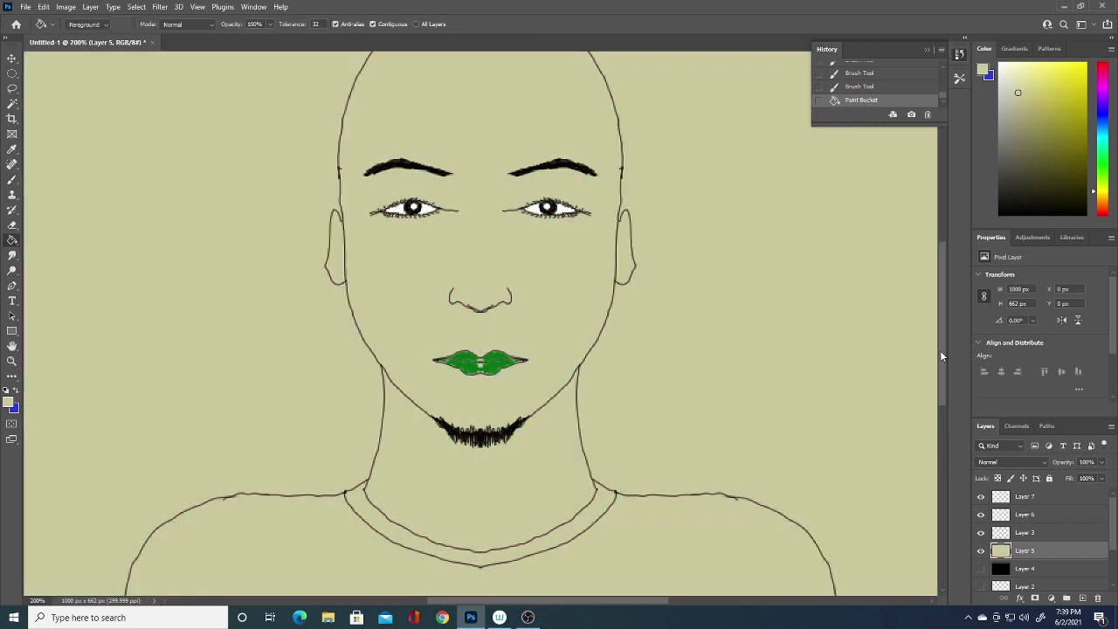
{"action": "left_click_drag", "start_coordinate": [939, 350], "coordinate": [941, 319]}
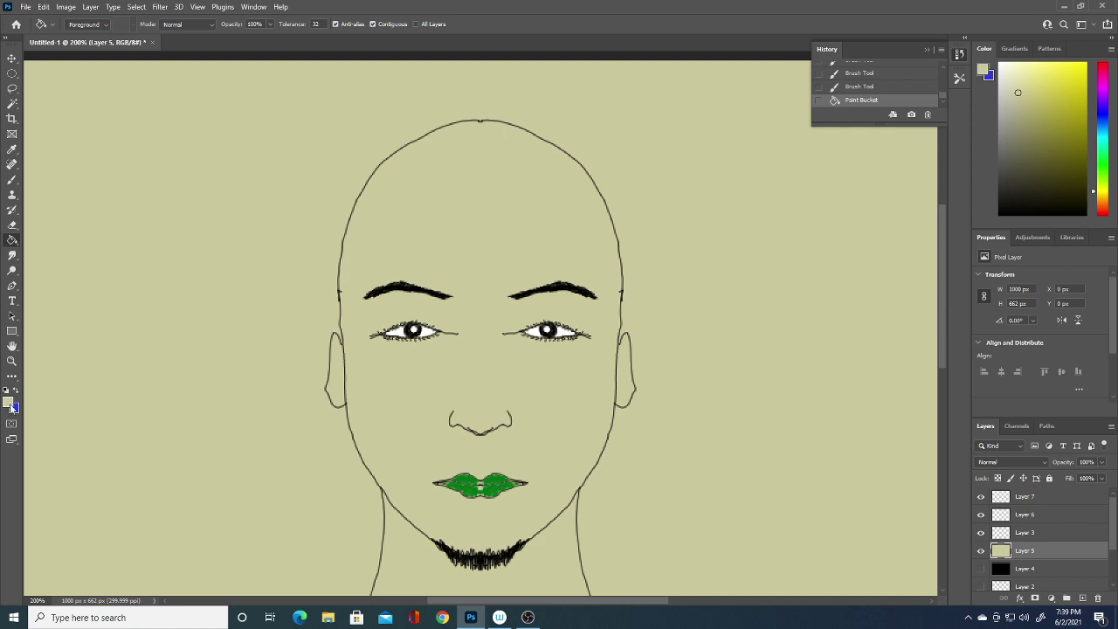
{"action": "left_click", "coordinate": [13, 181]}
{"action": "left_click", "coordinate": [10, 400]}
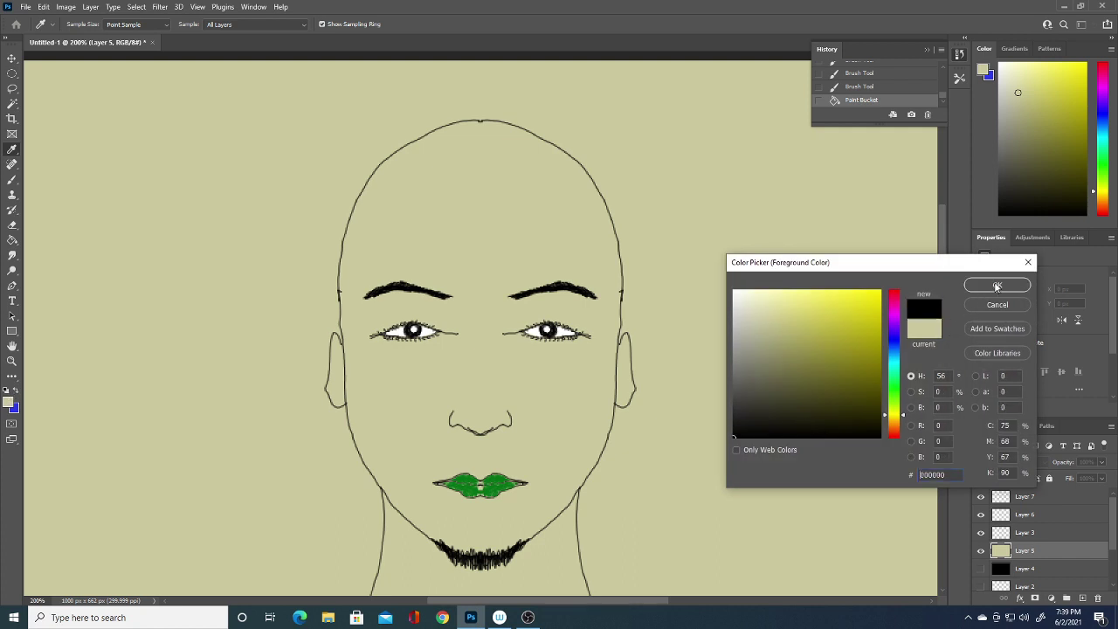
- Confirm black and add a new hair layer above Layer 6
{"action": "left_click", "coordinate": [996, 285]}
{"action": "scroll", "coordinate": [1073, 541], "scroll_direction": "down", "scroll_amount": 1}
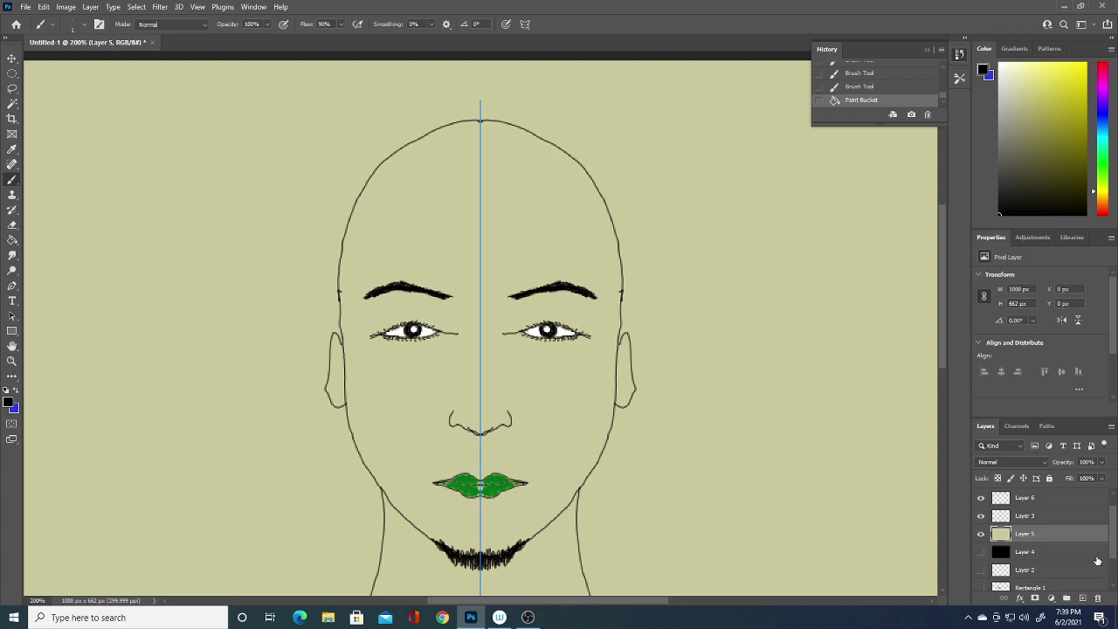
{"action": "left_click", "coordinate": [1064, 499]}
{"action": "left_click", "coordinate": [1082, 598]}
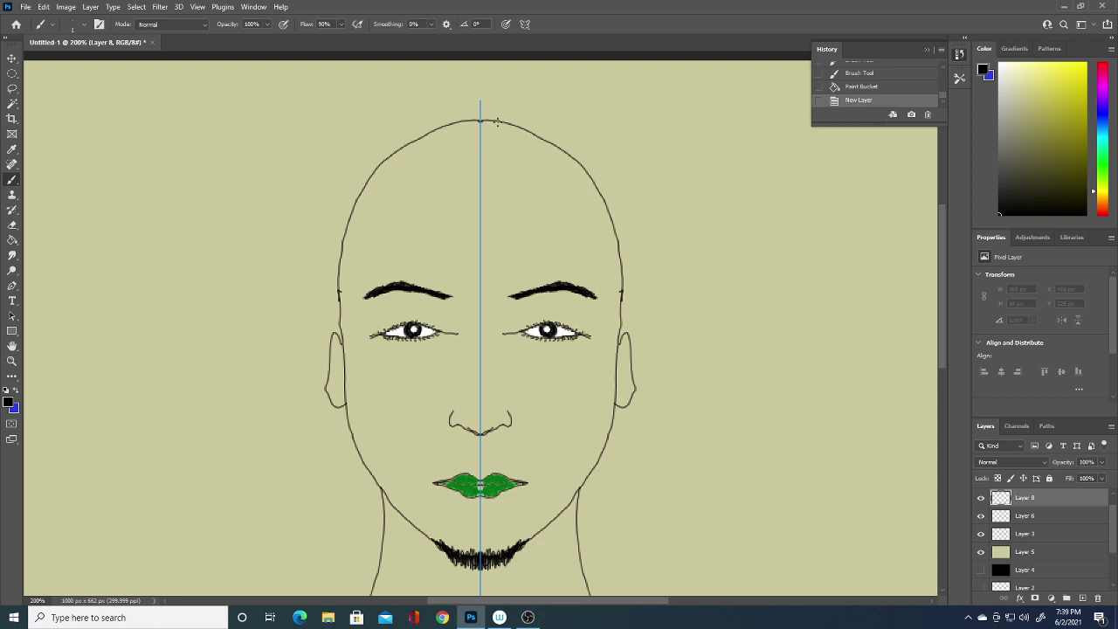
- Turn painting symmetry off and draw a first black stroke at the crown
{"action": "left_click", "coordinate": [525, 24]}
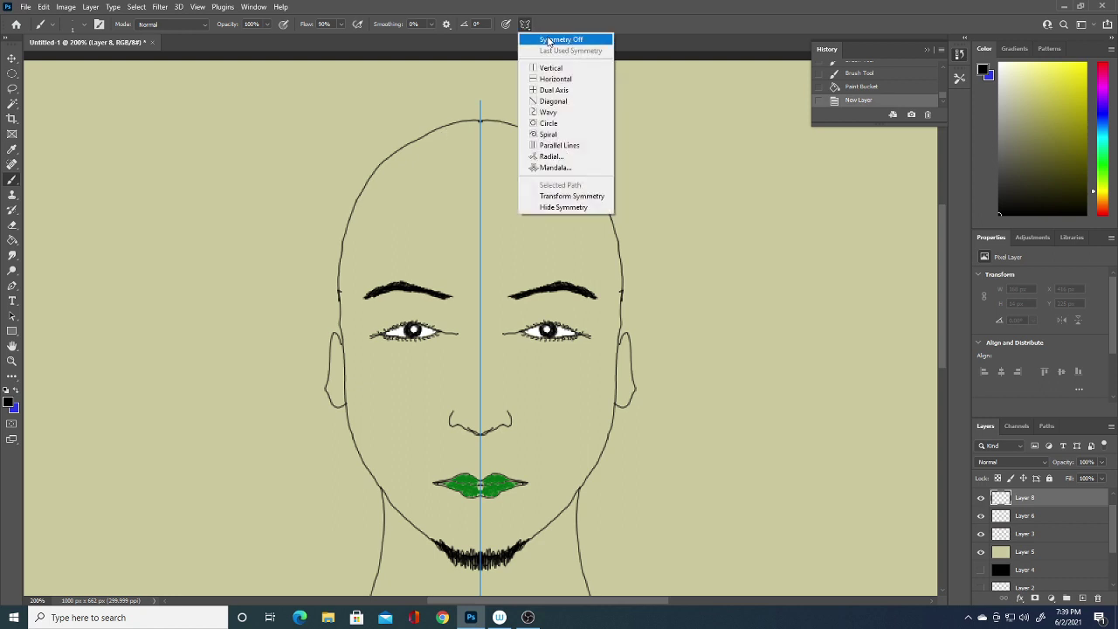
{"action": "left_click", "coordinate": [563, 40]}
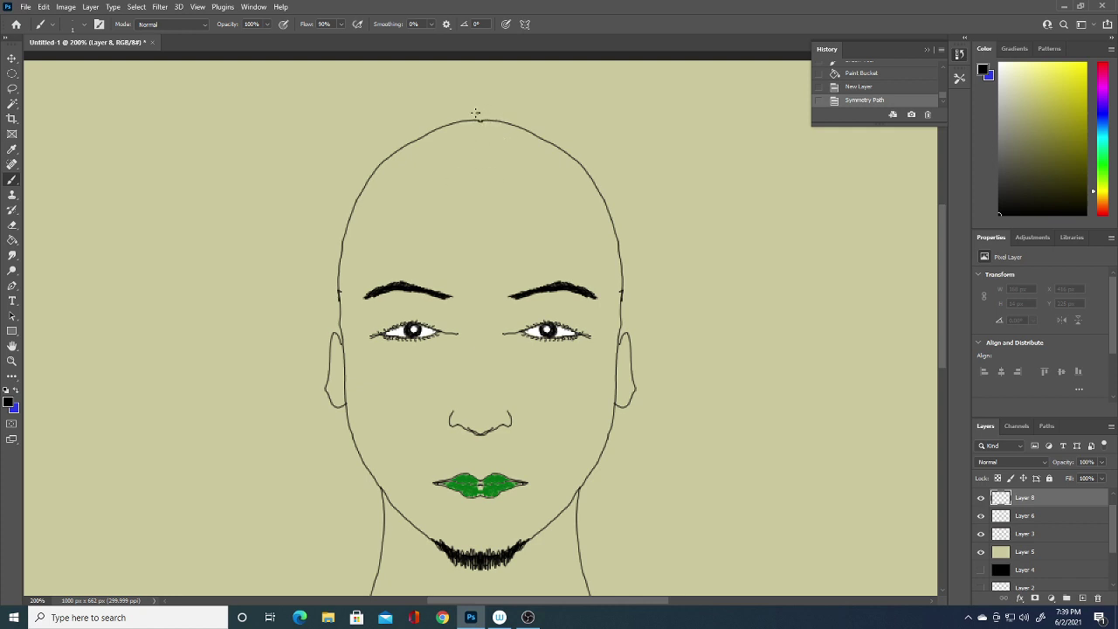
{"action": "left_click_drag", "start_coordinate": [479, 114], "coordinate": [490, 131]}
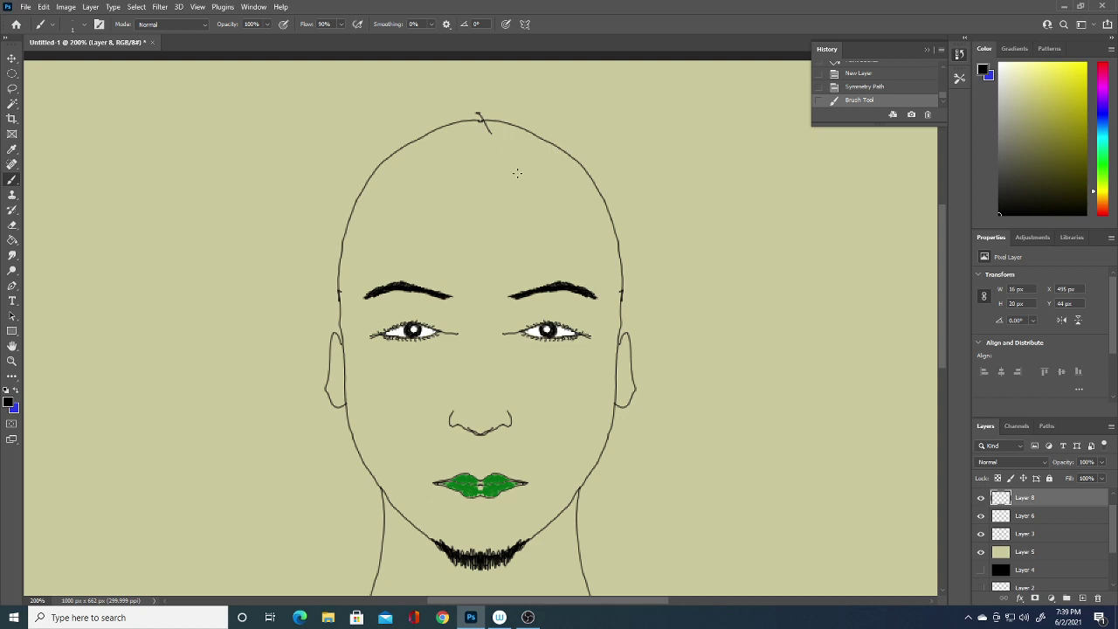
- Draw many curved black strands from the crown across the forehead into a swept fringe
{"action": "left_click_drag", "start_coordinate": [554, 178], "coordinate": [463, 237]}
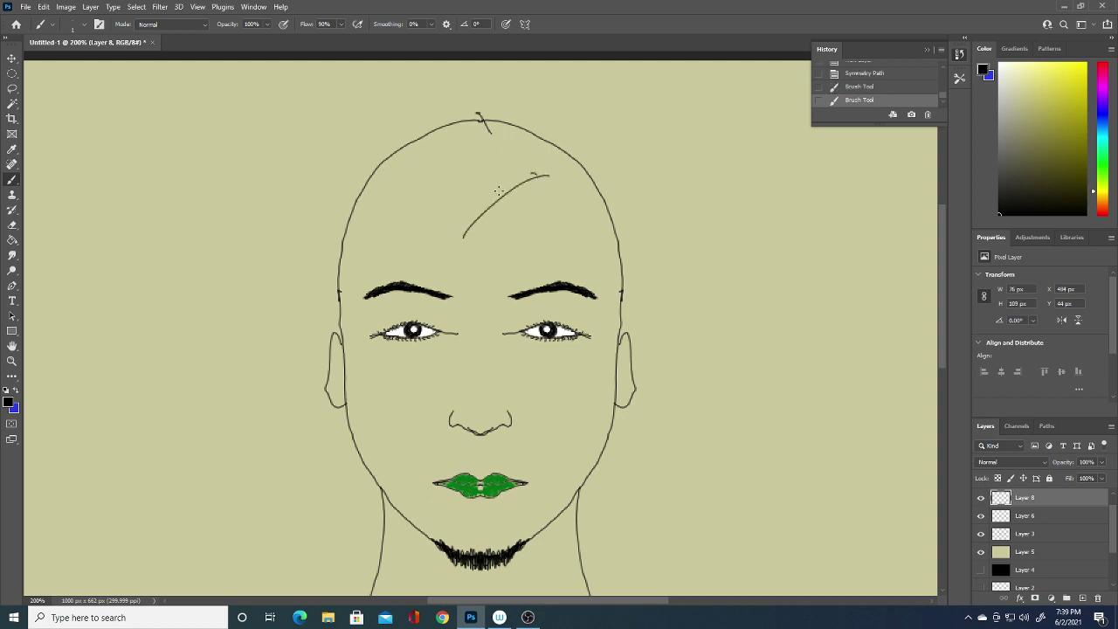
{"action": "mouse_move", "coordinate": [534, 173]}
{"action": "left_mouse_down"}
{"action": "mouse_move", "coordinate": [447, 246]}
{"action": "mouse_move", "coordinate": [500, 184]}
{"action": "mouse_move", "coordinate": [421, 253]}
{"action": "mouse_move", "coordinate": [408, 248]}
{"action": "left_mouse_up"}
{"action": "mouse_move", "coordinate": [526, 165]}
{"action": "left_mouse_down"}
{"action": "mouse_move", "coordinate": [376, 258]}
{"action": "mouse_move", "coordinate": [380, 250]}
{"action": "left_mouse_up"}
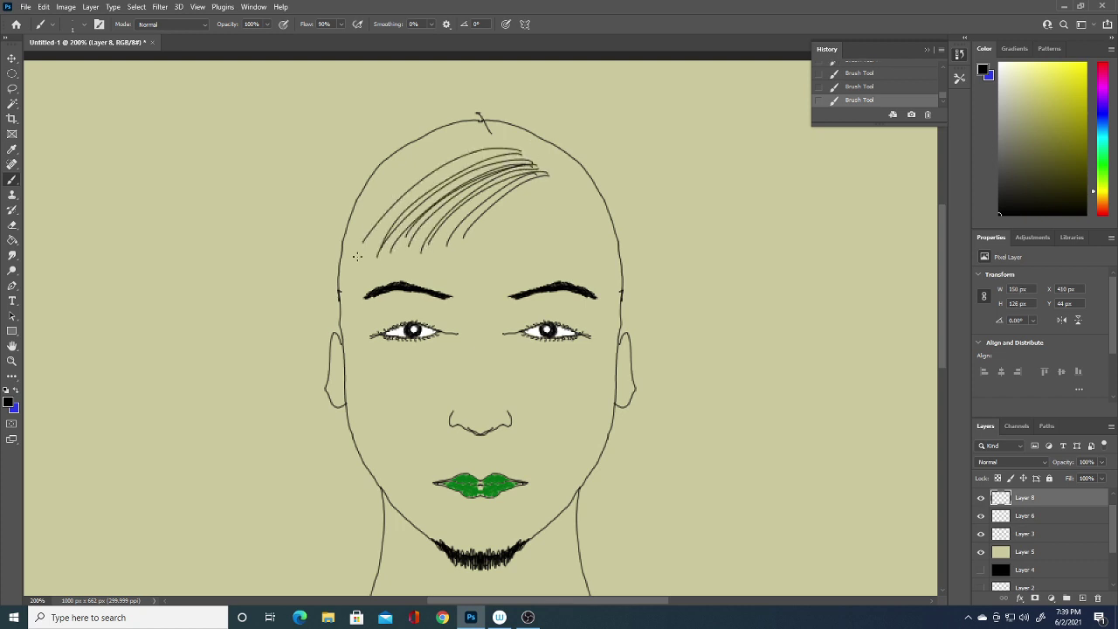
{"action": "mouse_move", "coordinate": [525, 148]}
{"action": "left_mouse_down"}
{"action": "mouse_move", "coordinate": [359, 256]}
{"action": "mouse_move", "coordinate": [391, 229]}
{"action": "mouse_move", "coordinate": [361, 245]}
{"action": "left_mouse_up"}
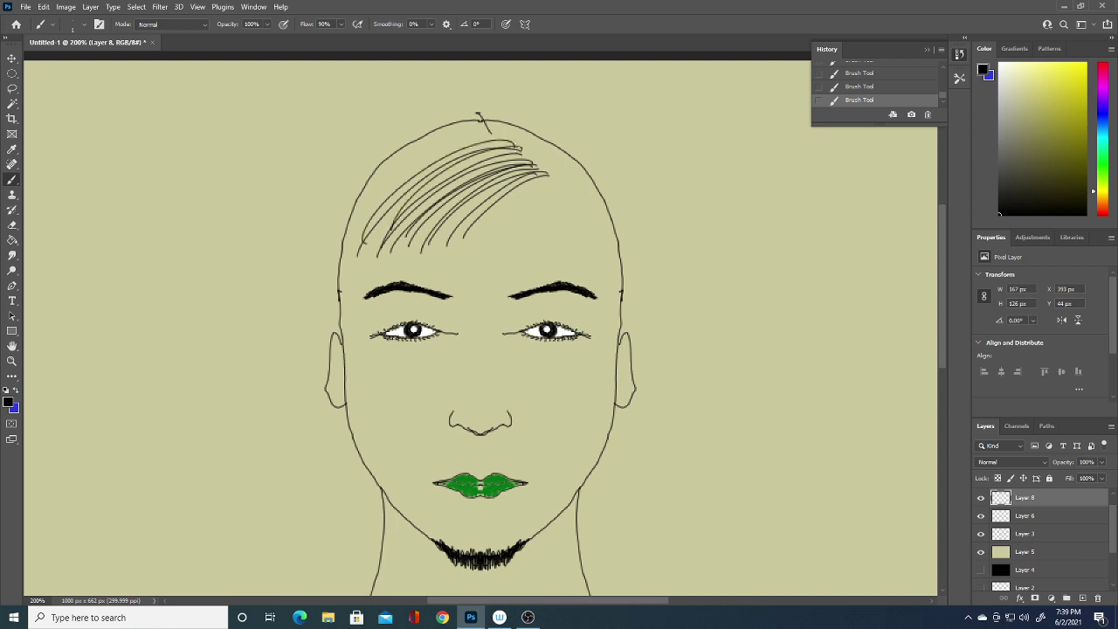
{"action": "mouse_move", "coordinate": [518, 147]}
{"action": "left_mouse_down"}
{"action": "mouse_move", "coordinate": [349, 229]}
{"action": "mouse_move", "coordinate": [438, 134]}
{"action": "mouse_move", "coordinate": [343, 232]}
{"action": "left_mouse_up"}
{"action": "left_click_drag", "start_coordinate": [510, 117], "coordinate": [340, 229]}
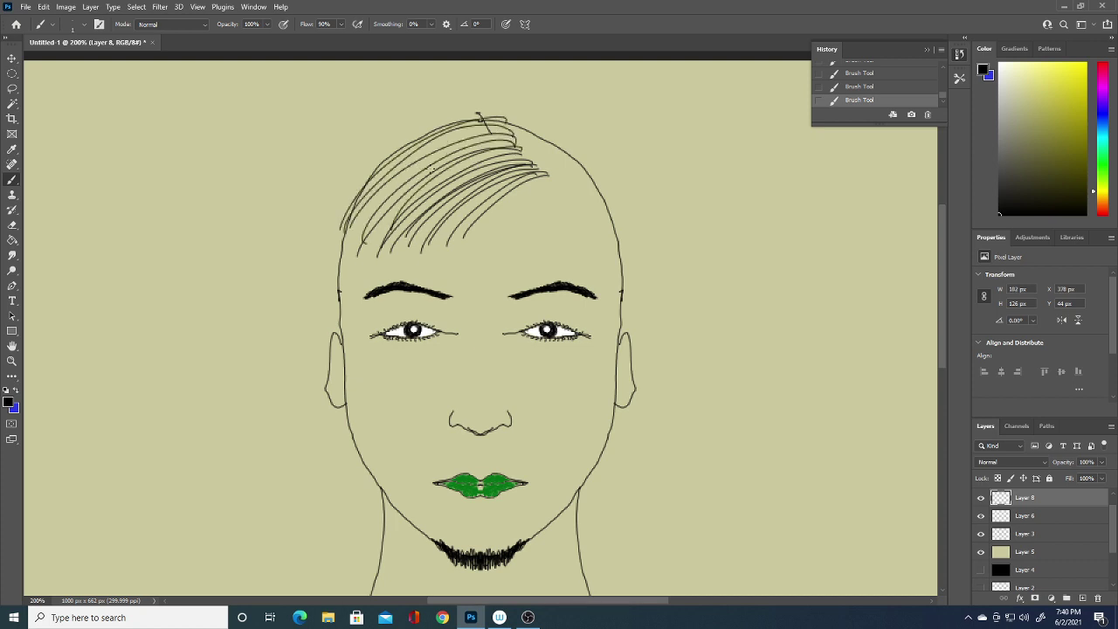
{"action": "left_click_drag", "start_coordinate": [498, 123], "coordinate": [342, 250]}
{"action": "left_click_drag", "start_coordinate": [431, 161], "coordinate": [344, 262]}
{"action": "left_click_drag", "start_coordinate": [473, 143], "coordinate": [377, 255]}
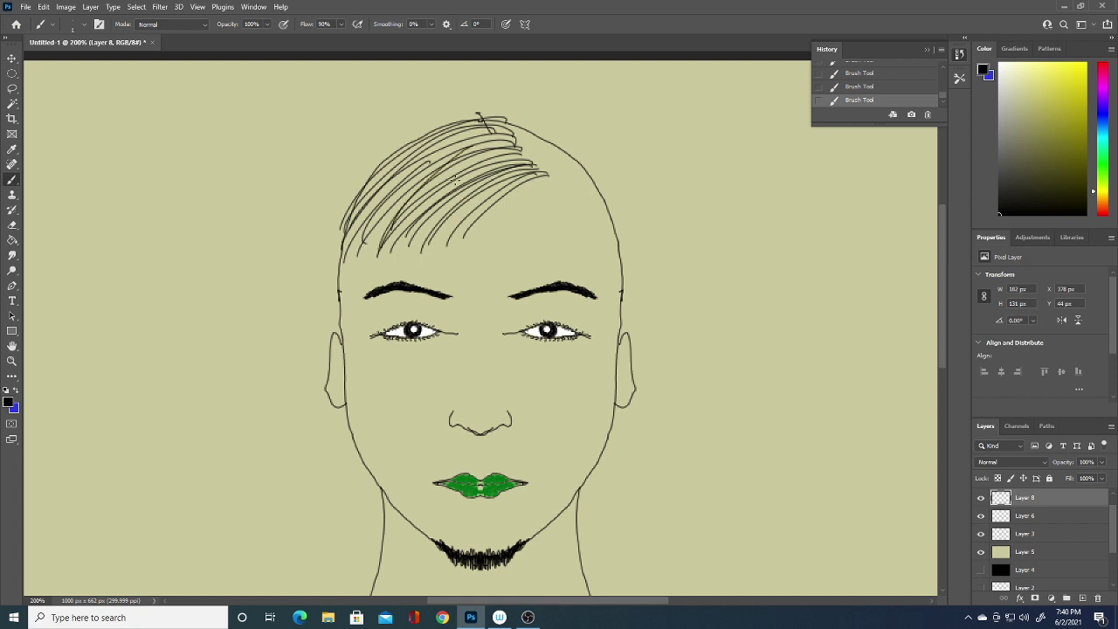
{"action": "mouse_move", "coordinate": [489, 166]}
{"action": "left_mouse_down"}
{"action": "mouse_move", "coordinate": [407, 259]}
{"action": "mouse_move", "coordinate": [431, 254]}
{"action": "left_mouse_up"}
{"action": "left_click_drag", "start_coordinate": [510, 178], "coordinate": [461, 226]}
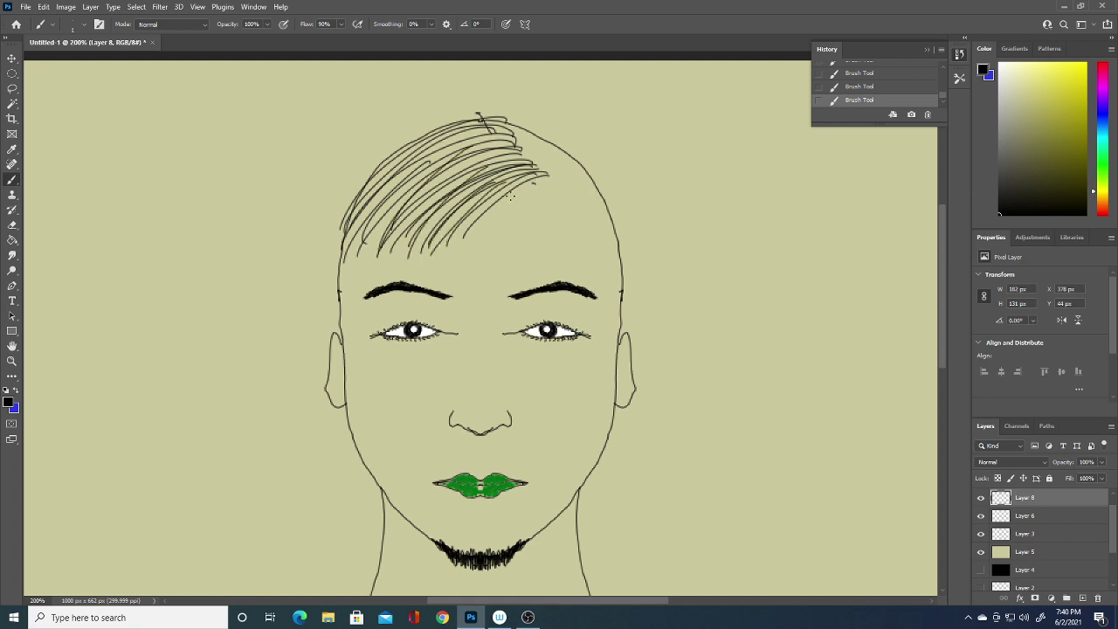
{"action": "mouse_move", "coordinate": [529, 185]}
{"action": "left_mouse_down"}
{"action": "mouse_move", "coordinate": [468, 256]}
{"action": "mouse_move", "coordinate": [475, 269]}
{"action": "mouse_move", "coordinate": [498, 248]}
{"action": "left_mouse_up"}
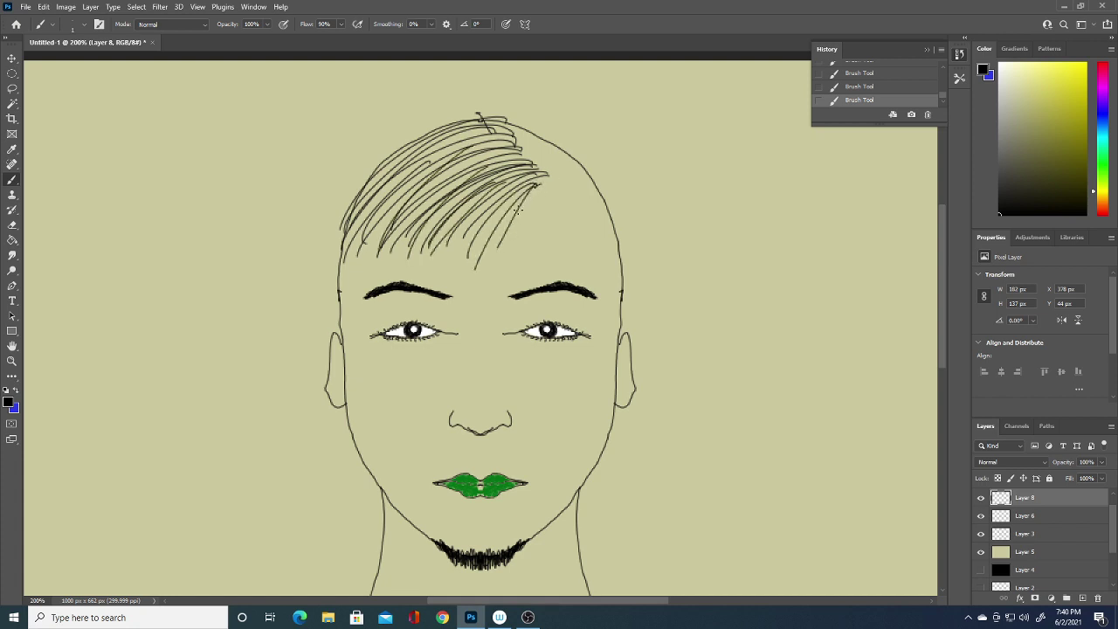
{"action": "left_click_drag", "start_coordinate": [534, 189], "coordinate": [494, 263]}
{"action": "mouse_move", "coordinate": [493, 141]}
{"action": "left_mouse_down"}
{"action": "mouse_move", "coordinate": [351, 262]}
{"action": "mouse_move", "coordinate": [388, 229]}
{"action": "left_mouse_up"}
{"action": "left_click_drag", "start_coordinate": [493, 129], "coordinate": [353, 215]}
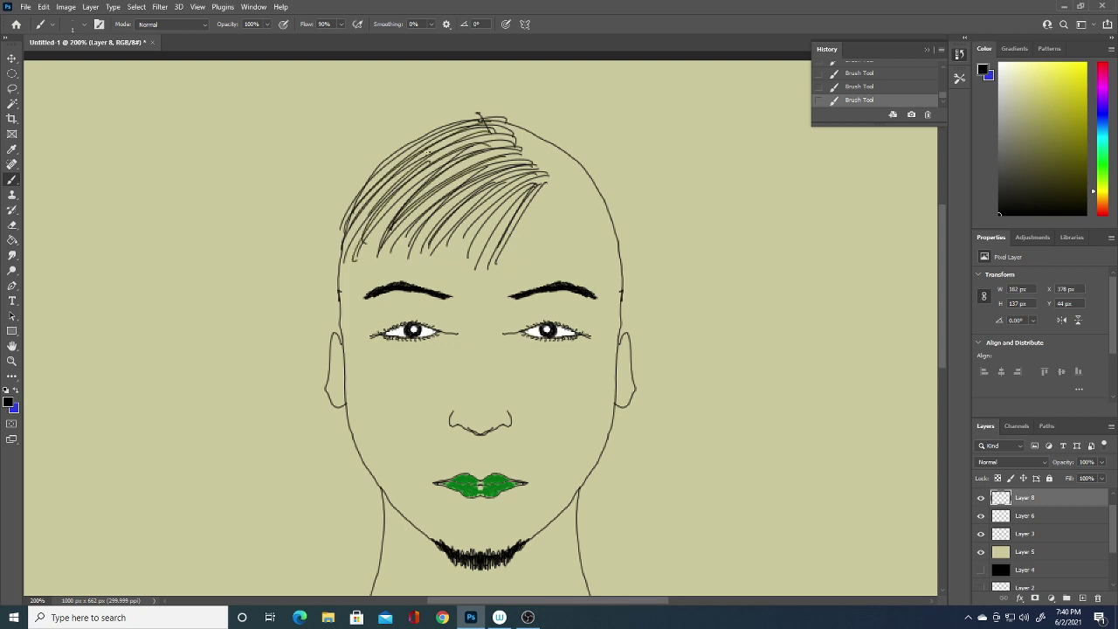
{"action": "mouse_move", "coordinate": [454, 126]}
{"action": "left_mouse_down"}
{"action": "mouse_move", "coordinate": [332, 226]}
{"action": "mouse_move", "coordinate": [331, 251]}
{"action": "mouse_move", "coordinate": [351, 226]}
{"action": "mouse_move", "coordinate": [354, 248]}
{"action": "left_mouse_up"}
{"action": "mouse_move", "coordinate": [494, 152]}
{"action": "left_mouse_down"}
{"action": "mouse_move", "coordinate": [391, 257]}
{"action": "mouse_move", "coordinate": [407, 257]}
{"action": "left_mouse_up"}
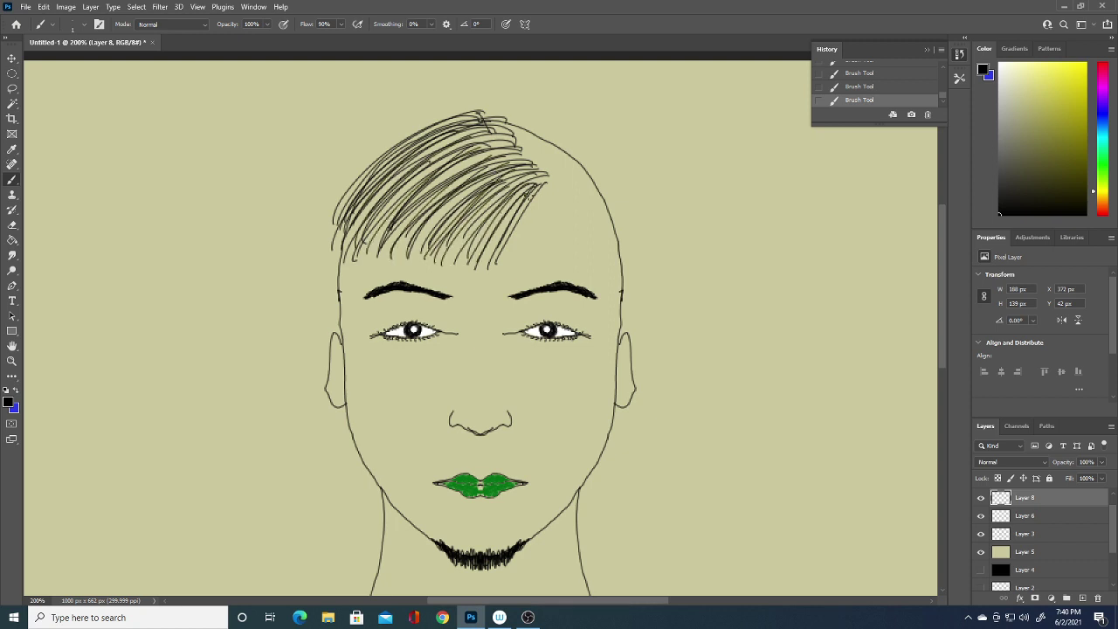
{"action": "mouse_move", "coordinate": [539, 185]}
{"action": "left_mouse_down"}
{"action": "mouse_move", "coordinate": [471, 269]}
{"action": "mouse_move", "coordinate": [486, 264]}
{"action": "left_mouse_up"}
{"action": "left_click_drag", "start_coordinate": [509, 145], "coordinate": [381, 259]}
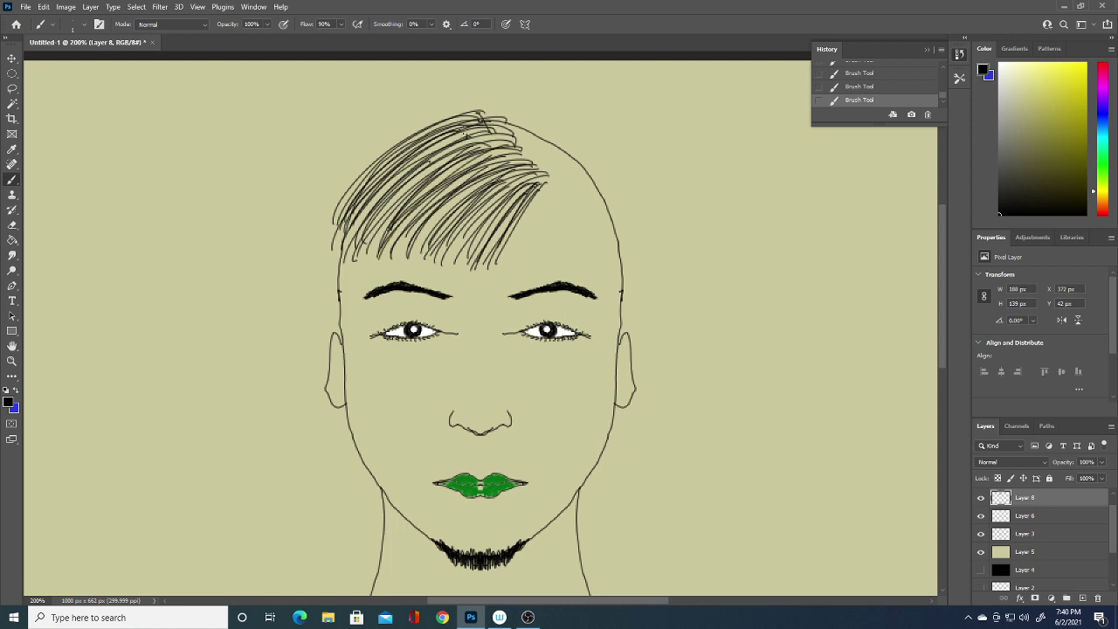
{"action": "left_click_drag", "start_coordinate": [464, 127], "coordinate": [315, 244]}
{"action": "left_click_drag", "start_coordinate": [407, 143], "coordinate": [333, 246]}
{"action": "mouse_move", "coordinate": [384, 162]}
{"action": "left_mouse_down"}
{"action": "mouse_move", "coordinate": [319, 263]}
{"action": "mouse_move", "coordinate": [327, 246]}
{"action": "left_mouse_up"}
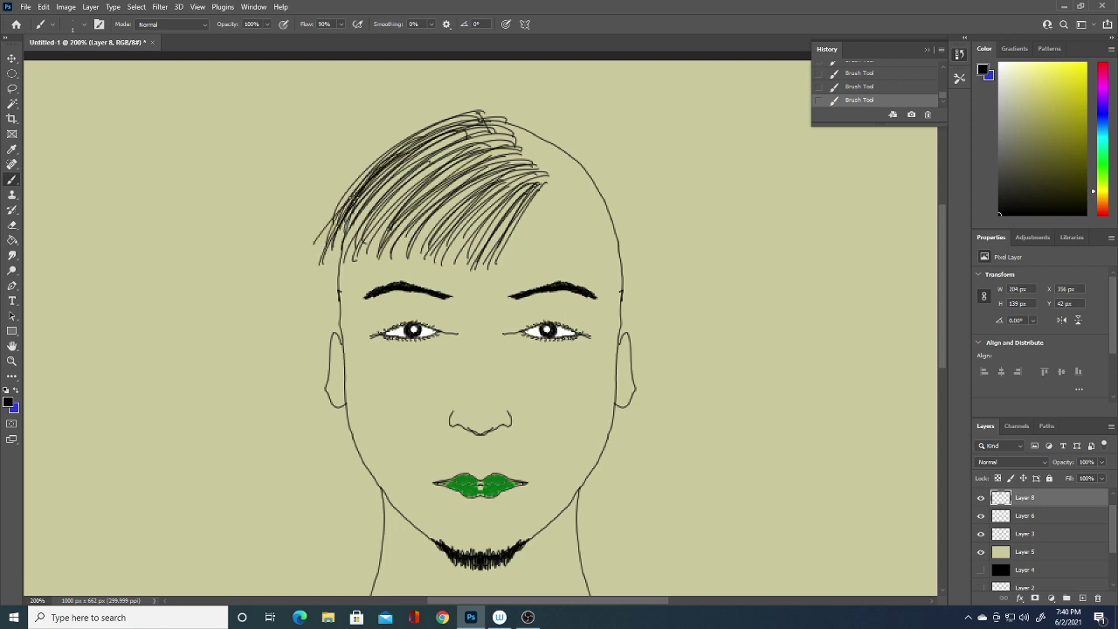
{"action": "left_click_drag", "start_coordinate": [362, 183], "coordinate": [317, 267]}
{"action": "left_click_drag", "start_coordinate": [340, 209], "coordinate": [323, 285]}
{"action": "mouse_move", "coordinate": [345, 222]}
{"action": "left_mouse_down"}
{"action": "mouse_move", "coordinate": [327, 290]}
{"action": "mouse_move", "coordinate": [347, 277]}
{"action": "left_mouse_up"}
{"action": "mouse_move", "coordinate": [400, 203]}
{"action": "left_mouse_down"}
{"action": "mouse_move", "coordinate": [358, 279]}
{"action": "mouse_move", "coordinate": [375, 276]}
{"action": "left_mouse_up"}
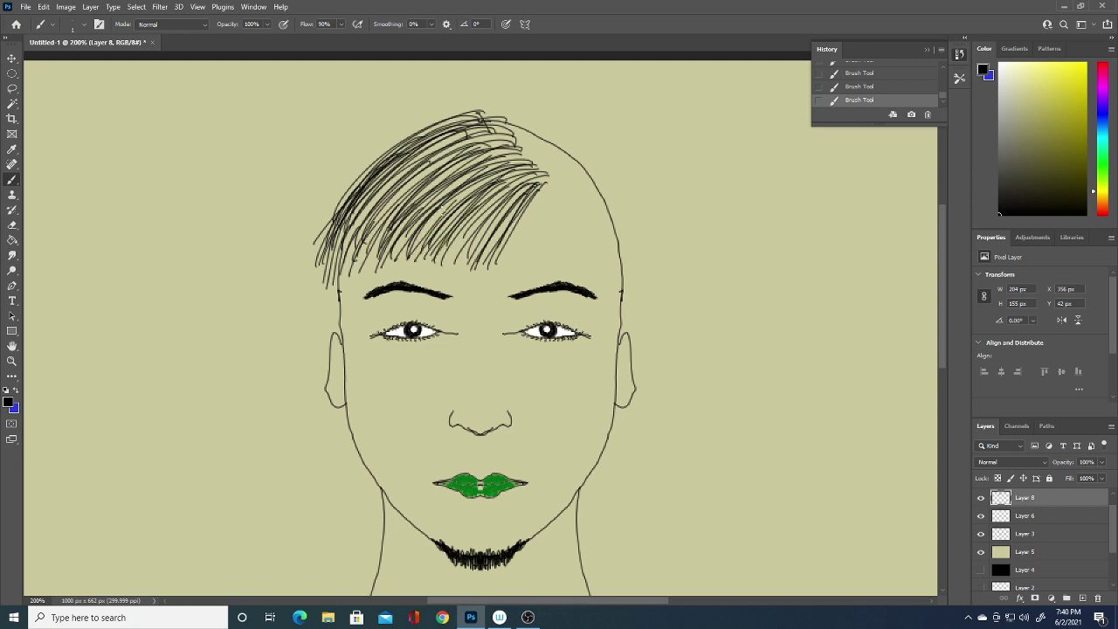
- Shade short dark hair along the left side of the face
{"action": "left_click_drag", "start_coordinate": [353, 225], "coordinate": [325, 321]}
{"action": "mouse_move", "coordinate": [330, 260]}
{"action": "left_mouse_down"}
{"action": "mouse_move", "coordinate": [339, 337]}
{"action": "mouse_move", "coordinate": [335, 310]}
{"action": "left_mouse_up"}
{"action": "mouse_move", "coordinate": [328, 255]}
{"action": "left_mouse_down"}
{"action": "mouse_move", "coordinate": [341, 340]}
{"action": "mouse_move", "coordinate": [337, 272]}
{"action": "left_mouse_up"}
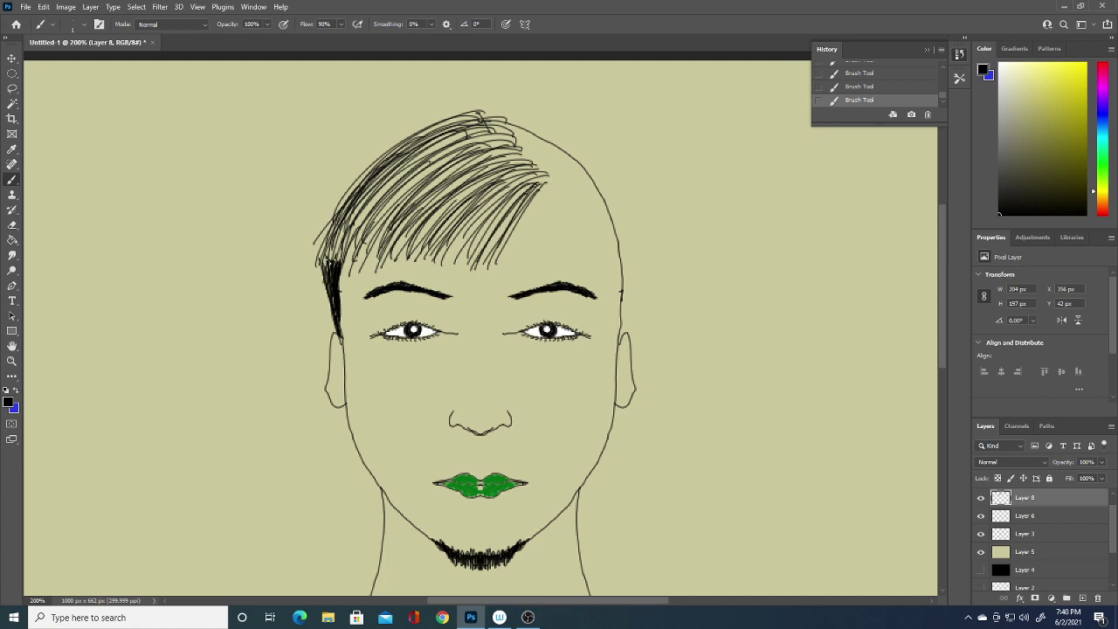
- Add thin strands and a long edge line along the top-left of the hair
{"action": "left_click_drag", "start_coordinate": [345, 176], "coordinate": [316, 251]}
{"action": "mouse_move", "coordinate": [419, 131]}
{"action": "left_mouse_down"}
{"action": "mouse_move", "coordinate": [348, 177]}
{"action": "mouse_move", "coordinate": [323, 239]}
{"action": "left_mouse_up"}
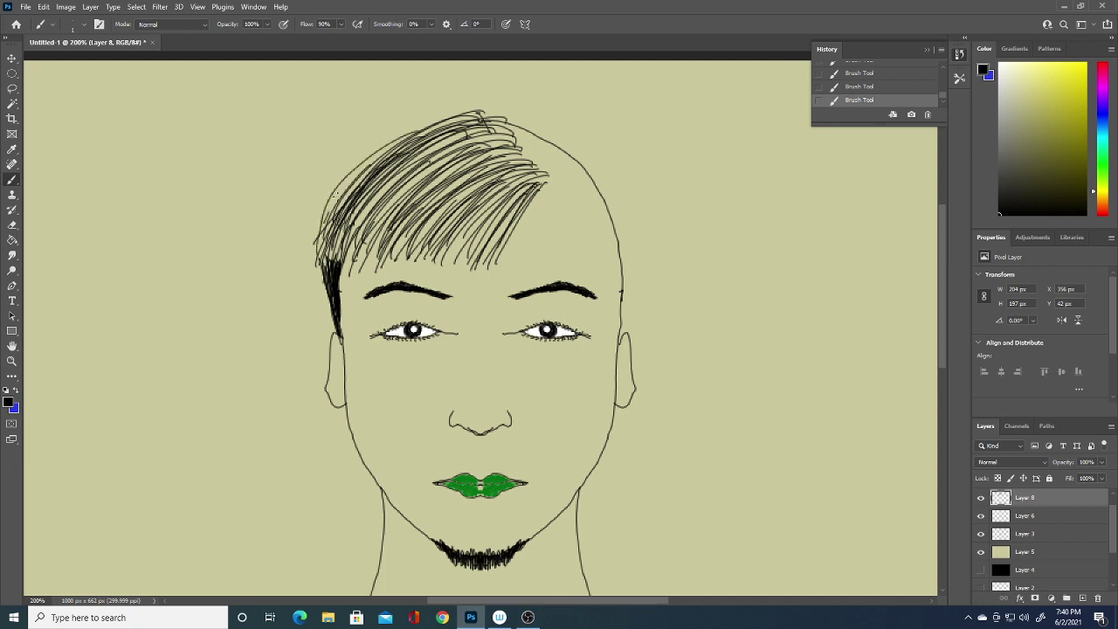
{"action": "left_click_drag", "start_coordinate": [389, 148], "coordinate": [330, 213]}
{"action": "mouse_move", "coordinate": [316, 262]}
{"action": "left_mouse_down"}
{"action": "mouse_move", "coordinate": [367, 151]}
{"action": "mouse_move", "coordinate": [478, 113]}
{"action": "left_mouse_up"}
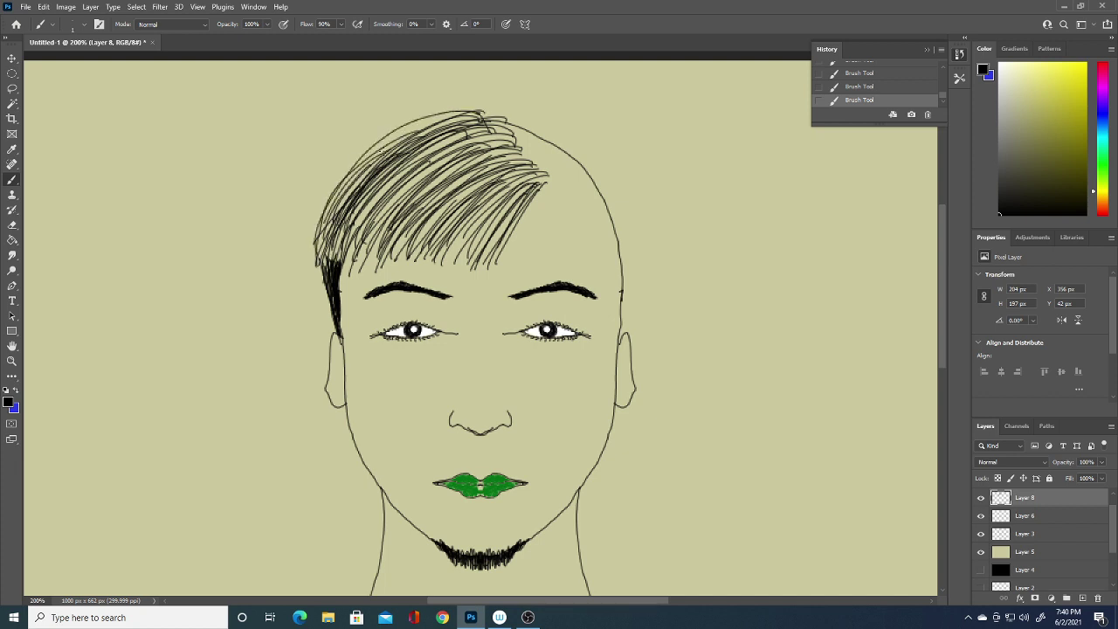
{"action": "left_click_drag", "start_coordinate": [382, 152], "coordinate": [462, 112]}
{"action": "left_click_drag", "start_coordinate": [369, 166], "coordinate": [471, 108]}
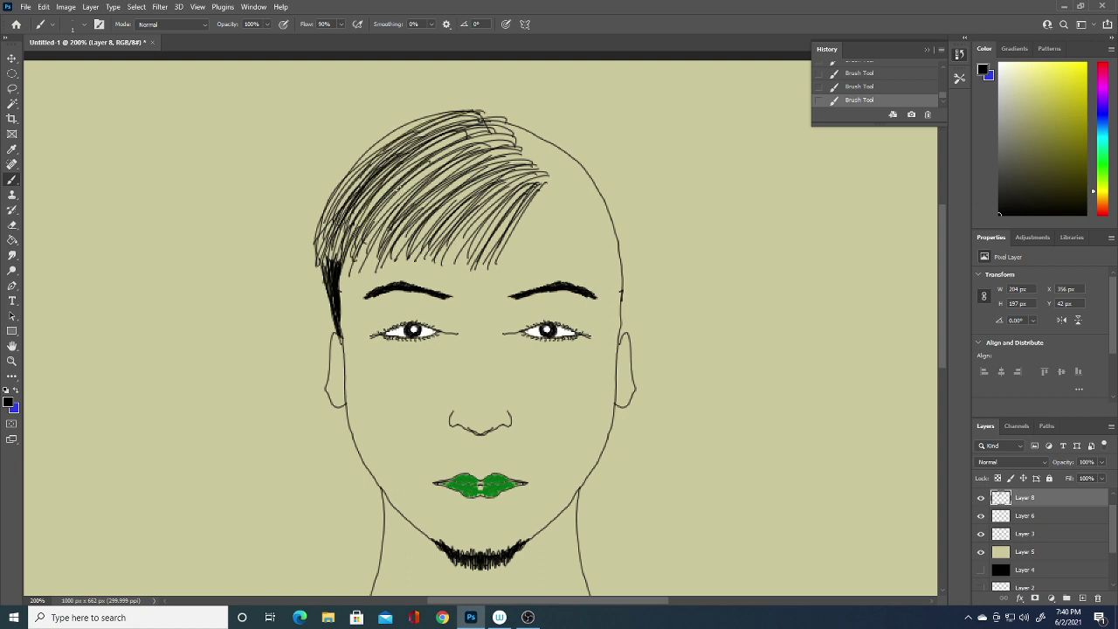
{"action": "left_click_drag", "start_coordinate": [516, 174], "coordinate": [455, 269]}
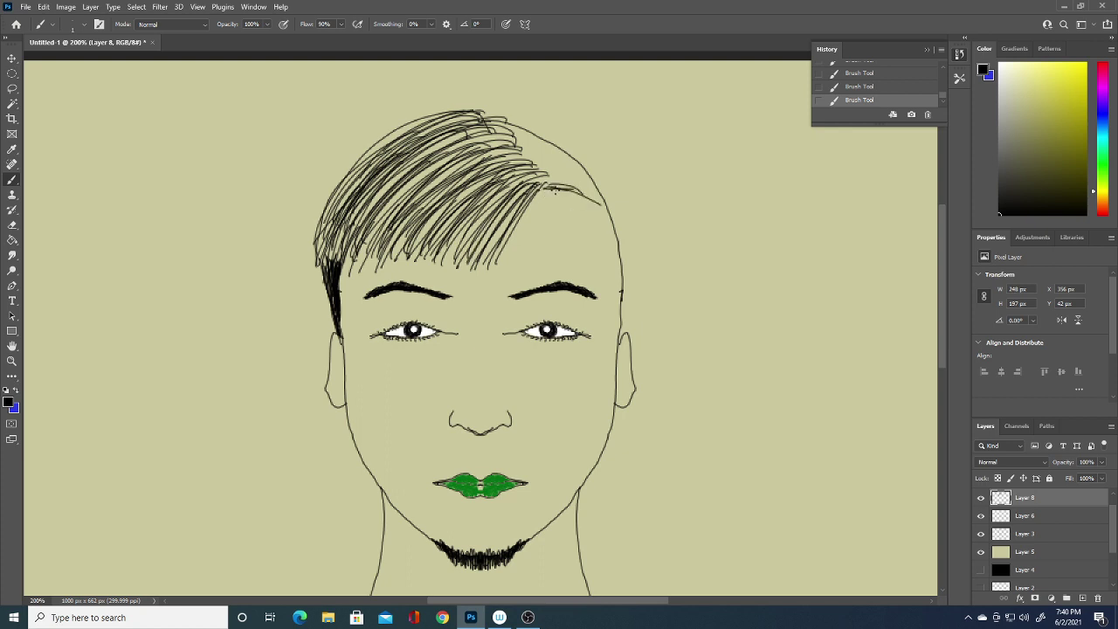
- Draw strands down the right scalp and fill in a dark right sideburn
{"action": "left_click_drag", "start_coordinate": [565, 189], "coordinate": [604, 210]}
{"action": "mouse_move", "coordinate": [563, 192]}
{"action": "left_mouse_down"}
{"action": "mouse_move", "coordinate": [615, 245]}
{"action": "mouse_move", "coordinate": [612, 276]}
{"action": "left_mouse_up"}
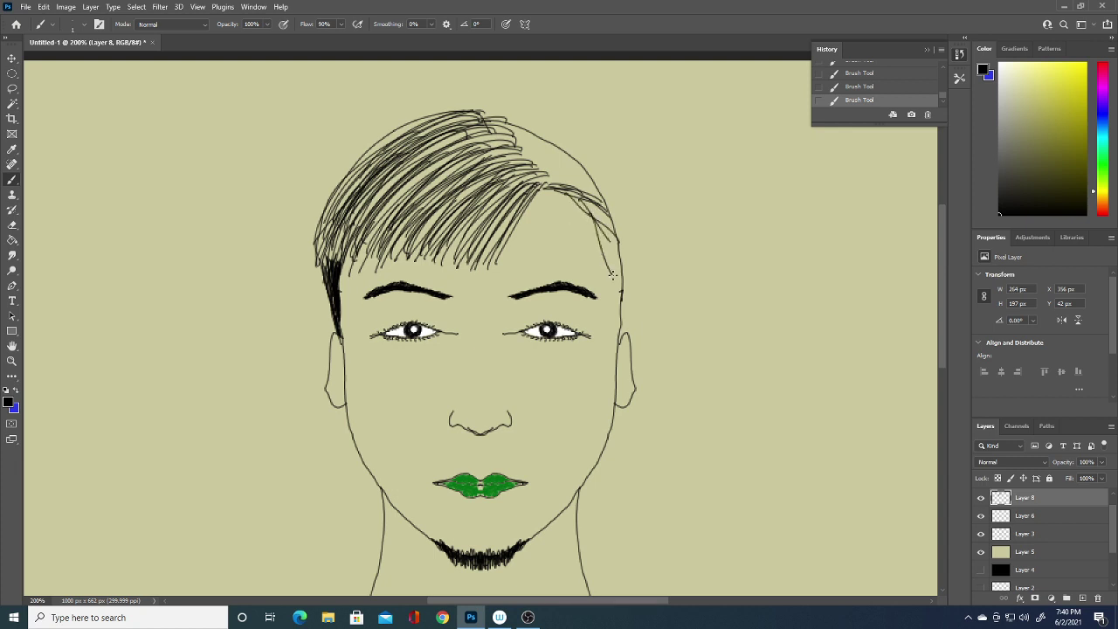
{"action": "mouse_move", "coordinate": [564, 196]}
{"action": "left_mouse_down"}
{"action": "mouse_move", "coordinate": [611, 281]}
{"action": "mouse_move", "coordinate": [616, 334]}
{"action": "left_mouse_up"}
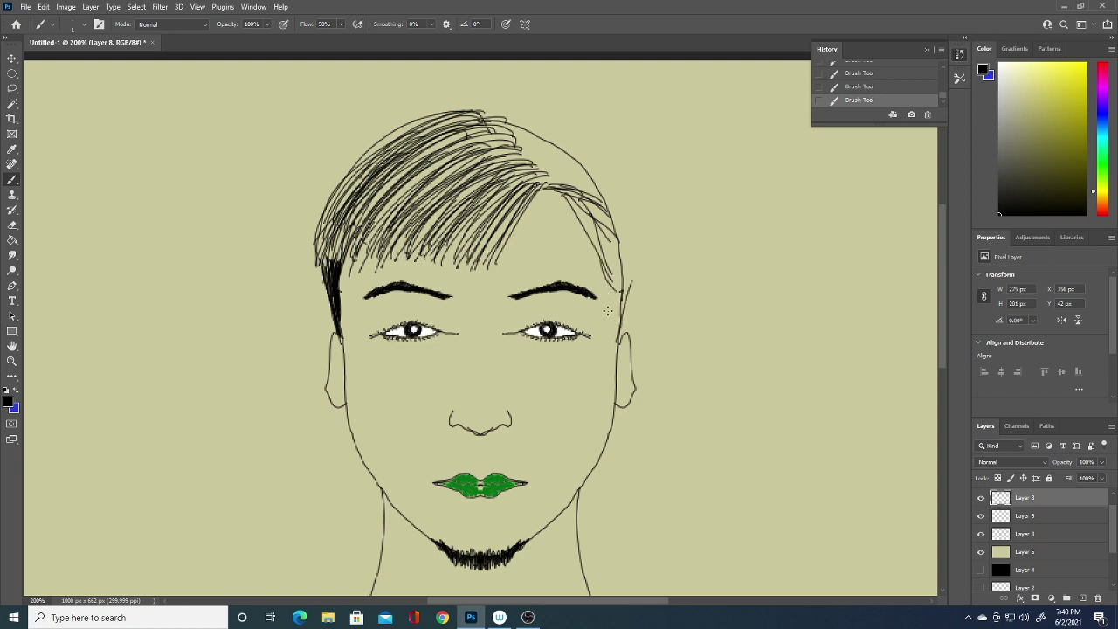
{"action": "left_click_drag", "start_coordinate": [616, 285], "coordinate": [614, 337]}
{"action": "mouse_move", "coordinate": [629, 265]}
{"action": "left_mouse_down"}
{"action": "mouse_move", "coordinate": [616, 320]}
{"action": "mouse_move", "coordinate": [608, 302]}
{"action": "left_mouse_up"}
{"action": "left_click_drag", "start_coordinate": [619, 276], "coordinate": [608, 321]}
{"action": "left_click_drag", "start_coordinate": [629, 272], "coordinate": [615, 312]}
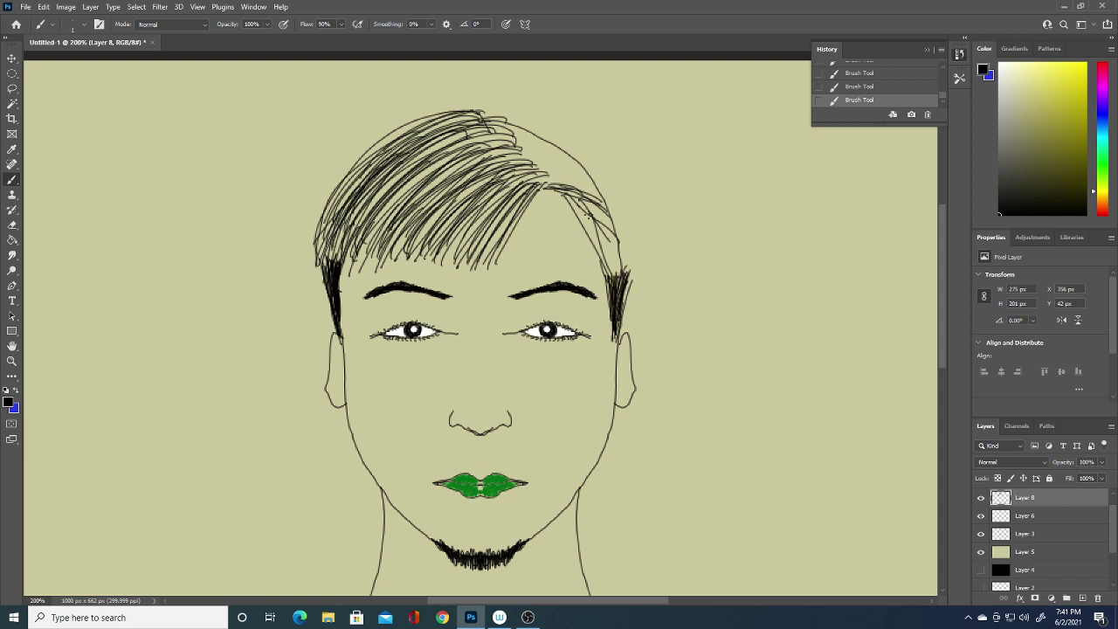
- Add long curling strands over the right side and upper-right of the hair
{"action": "left_click_drag", "start_coordinate": [578, 206], "coordinate": [613, 277]}
{"action": "left_click_drag", "start_coordinate": [564, 197], "coordinate": [620, 267]}
{"action": "mouse_move", "coordinate": [568, 185]}
{"action": "left_mouse_down"}
{"action": "mouse_move", "coordinate": [626, 262]}
{"action": "mouse_move", "coordinate": [627, 252]}
{"action": "left_mouse_up"}
{"action": "left_click_drag", "start_coordinate": [559, 180], "coordinate": [617, 257]}
{"action": "mouse_move", "coordinate": [590, 222]}
{"action": "left_mouse_down"}
{"action": "mouse_move", "coordinate": [614, 278]}
{"action": "mouse_move", "coordinate": [634, 269]}
{"action": "left_mouse_up"}
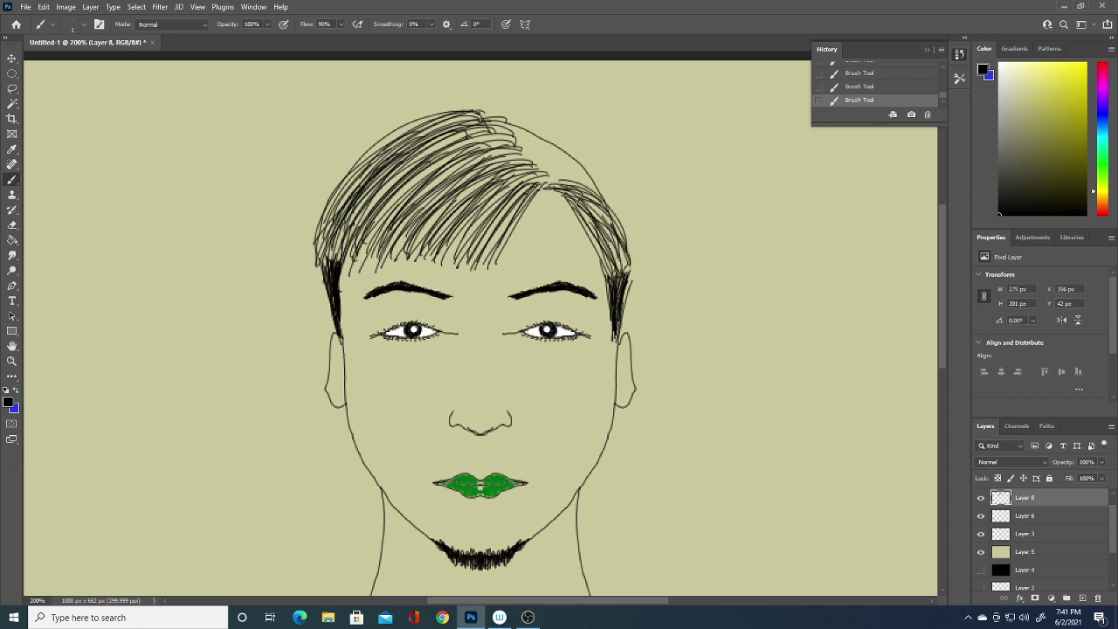
{"action": "mouse_move", "coordinate": [548, 166]}
{"action": "left_mouse_down"}
{"action": "mouse_move", "coordinate": [606, 206]}
{"action": "mouse_move", "coordinate": [615, 184]}
{"action": "mouse_move", "coordinate": [609, 199]}
{"action": "mouse_move", "coordinate": [603, 171]}
{"action": "left_mouse_up"}
{"action": "mouse_move", "coordinate": [529, 148]}
{"action": "left_mouse_down"}
{"action": "mouse_move", "coordinate": [599, 151]}
{"action": "mouse_move", "coordinate": [590, 144]}
{"action": "left_mouse_up"}
- Add thin strands across the top and down the right side of the hair
{"action": "left_click_drag", "start_coordinate": [495, 115], "coordinate": [585, 166]}
{"action": "left_click_drag", "start_coordinate": [528, 126], "coordinate": [595, 153]}
{"action": "mouse_move", "coordinate": [522, 152]}
{"action": "left_mouse_down"}
{"action": "mouse_move", "coordinate": [567, 165]}
{"action": "mouse_move", "coordinate": [616, 219]}
{"action": "left_mouse_up"}
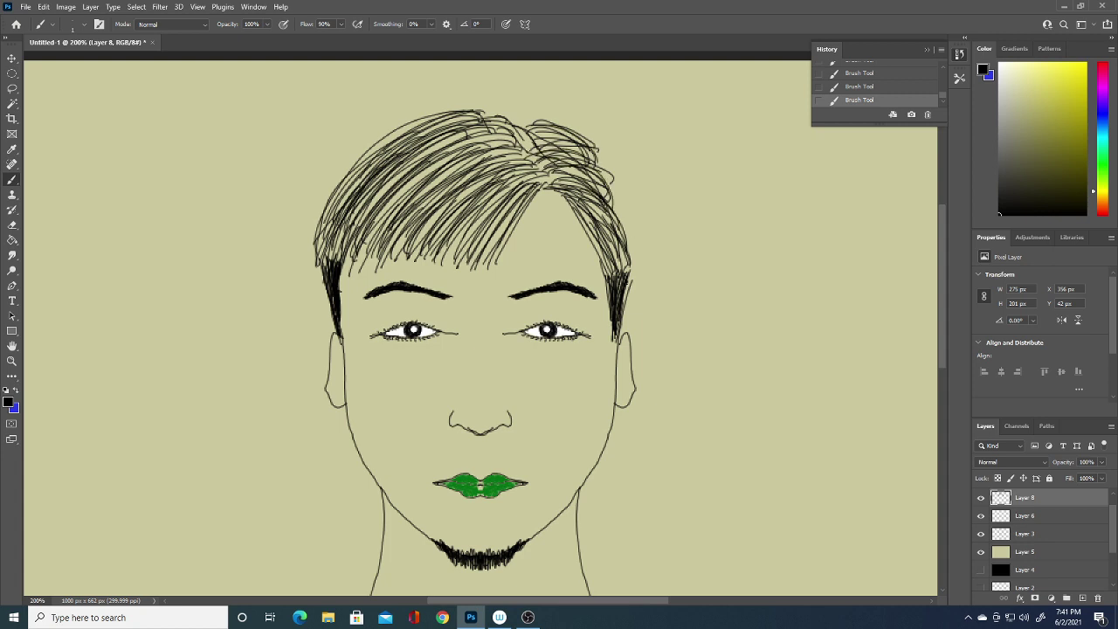
{"action": "left_click_drag", "start_coordinate": [587, 148], "coordinate": [631, 218]}
{"action": "left_click_drag", "start_coordinate": [598, 173], "coordinate": [627, 237]}
{"action": "left_click_drag", "start_coordinate": [608, 194], "coordinate": [637, 262]}
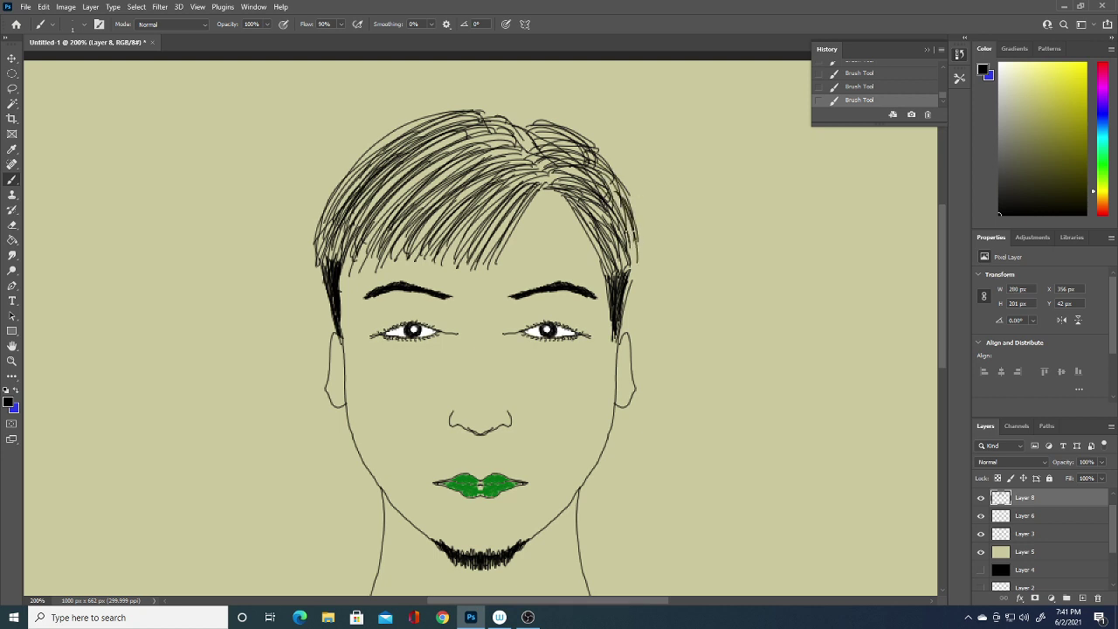
{"action": "mouse_move", "coordinate": [629, 218]}
{"action": "left_mouse_down"}
{"action": "mouse_move", "coordinate": [634, 270]}
{"action": "mouse_move", "coordinate": [615, 272]}
{"action": "mouse_move", "coordinate": [622, 305]}
{"action": "left_mouse_up"}
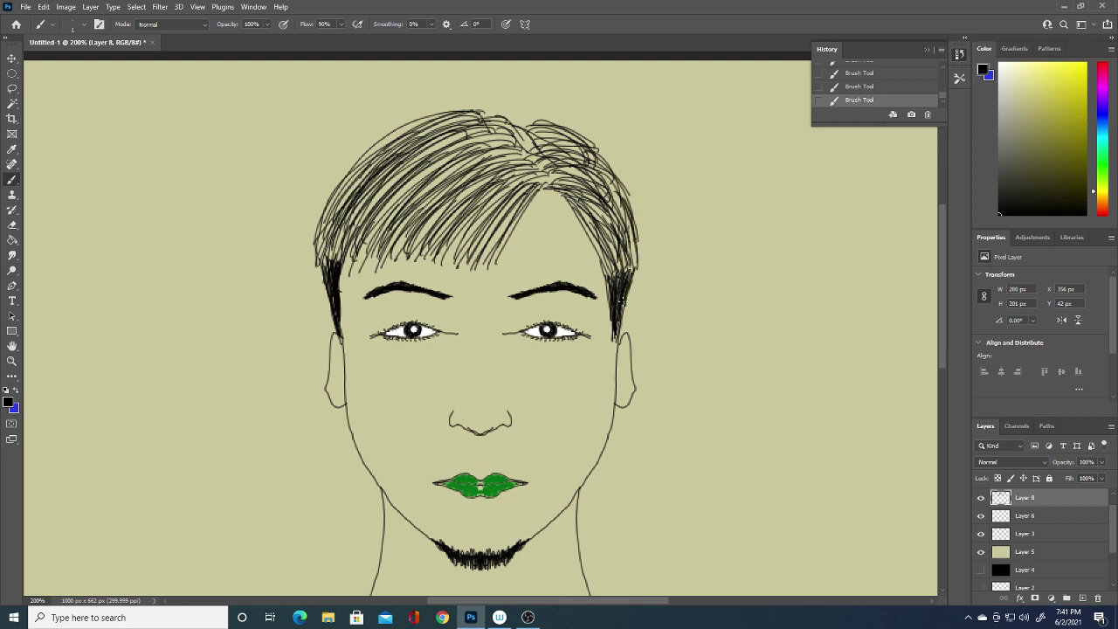
{"action": "left_click_drag", "start_coordinate": [580, 169], "coordinate": [611, 234]}
{"action": "mouse_move", "coordinate": [578, 189]}
{"action": "left_mouse_down"}
{"action": "mouse_move", "coordinate": [611, 229]}
{"action": "mouse_move", "coordinate": [607, 258]}
{"action": "mouse_move", "coordinate": [583, 224]}
{"action": "left_mouse_up"}
{"action": "left_click_drag", "start_coordinate": [552, 173], "coordinate": [599, 201]}
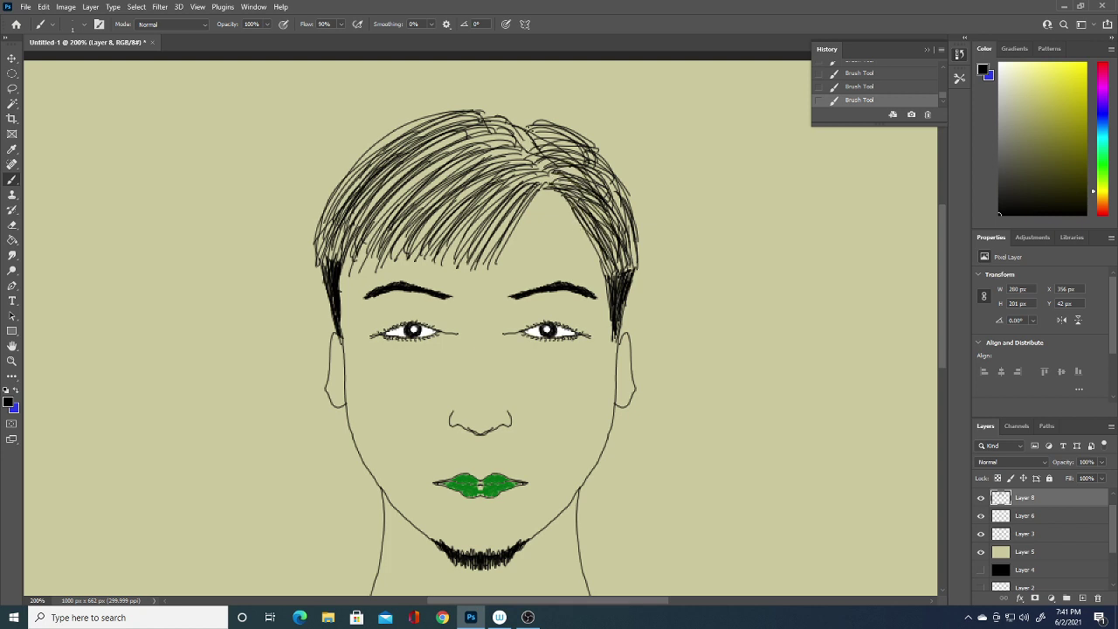
{"action": "left_click_drag", "start_coordinate": [524, 163], "coordinate": [598, 119]}
{"action": "mouse_move", "coordinate": [521, 121]}
{"action": "left_mouse_down"}
{"action": "mouse_move", "coordinate": [615, 171]}
{"action": "mouse_move", "coordinate": [627, 220]}
{"action": "left_mouse_up"}
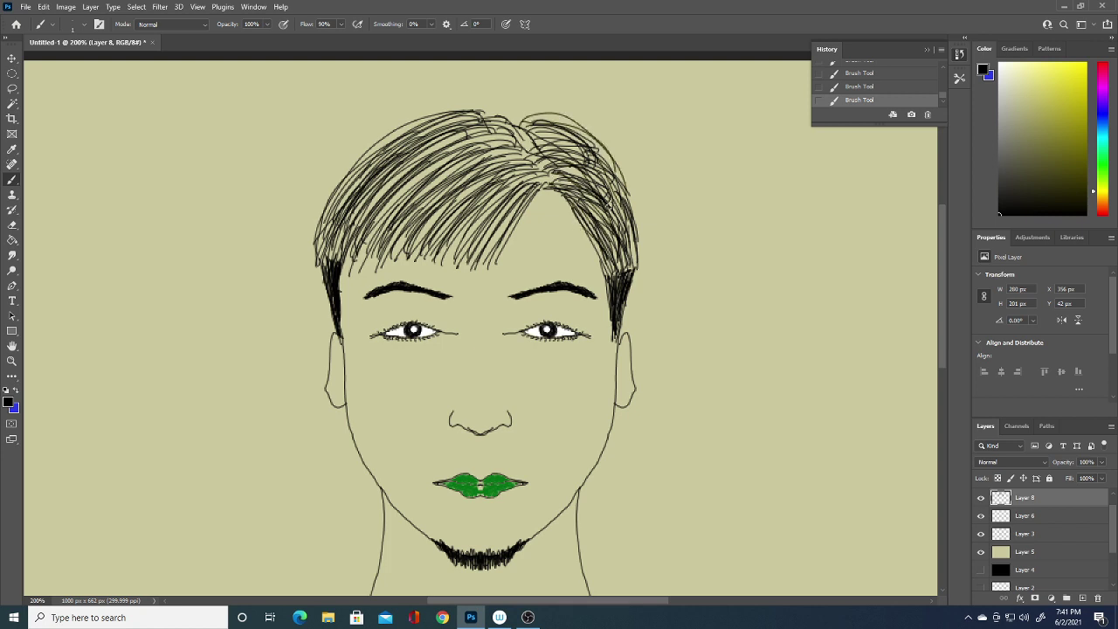
- Widen the hair's right edge with low strands and add faint upper-left strands
{"action": "left_click_drag", "start_coordinate": [602, 181], "coordinate": [642, 271]}
{"action": "left_click_drag", "start_coordinate": [549, 184], "coordinate": [599, 290]}
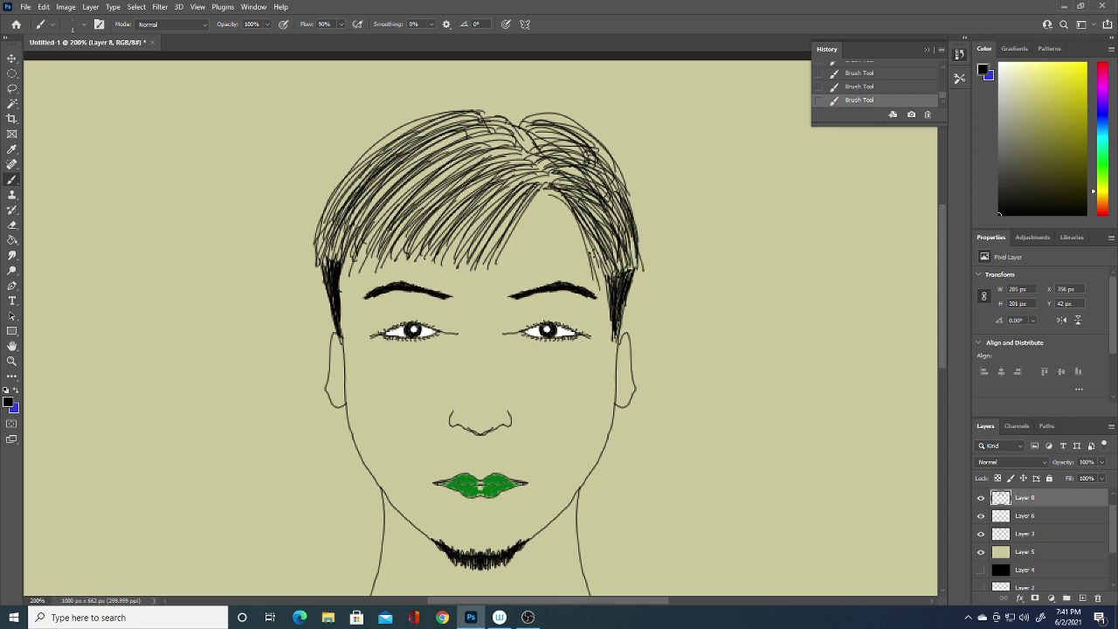
{"action": "left_click_drag", "start_coordinate": [590, 249], "coordinate": [604, 289]}
{"action": "left_click_drag", "start_coordinate": [613, 236], "coordinate": [618, 267]}
{"action": "left_click_drag", "start_coordinate": [620, 219], "coordinate": [629, 264]}
{"action": "left_click_drag", "start_coordinate": [604, 165], "coordinate": [637, 246]}
{"action": "mouse_move", "coordinate": [620, 183]}
{"action": "left_mouse_down"}
{"action": "mouse_move", "coordinate": [655, 259]}
{"action": "mouse_move", "coordinate": [645, 269]}
{"action": "left_mouse_up"}
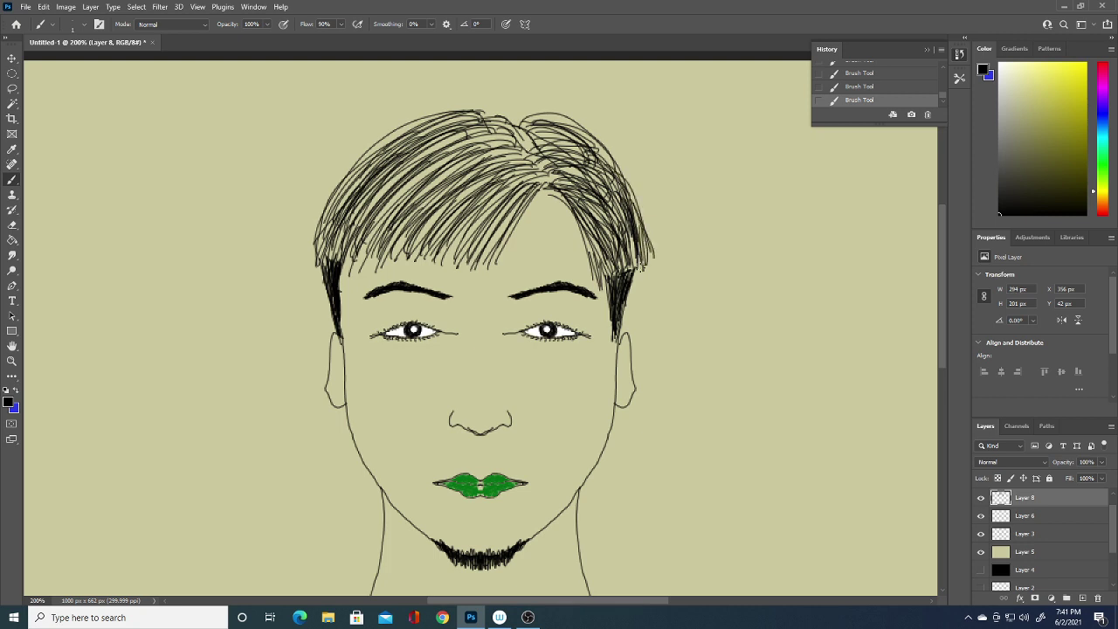
{"action": "mouse_move", "coordinate": [596, 145]}
{"action": "left_mouse_down"}
{"action": "mouse_move", "coordinate": [622, 185]}
{"action": "mouse_move", "coordinate": [624, 170]}
{"action": "left_mouse_up"}
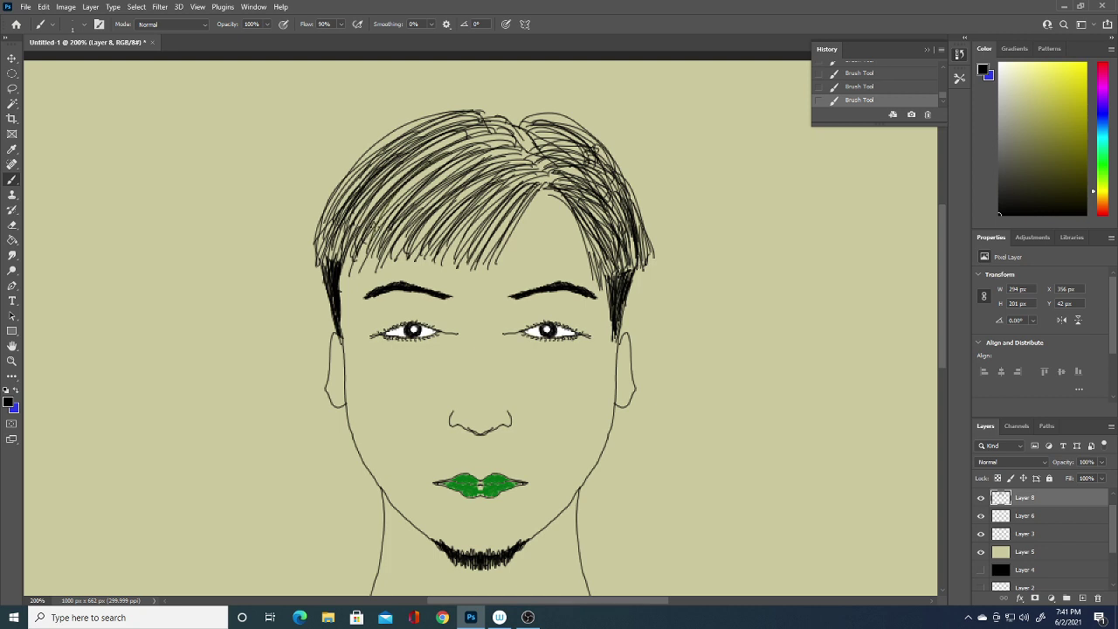
{"action": "left_click_drag", "start_coordinate": [420, 157], "coordinate": [355, 211]}
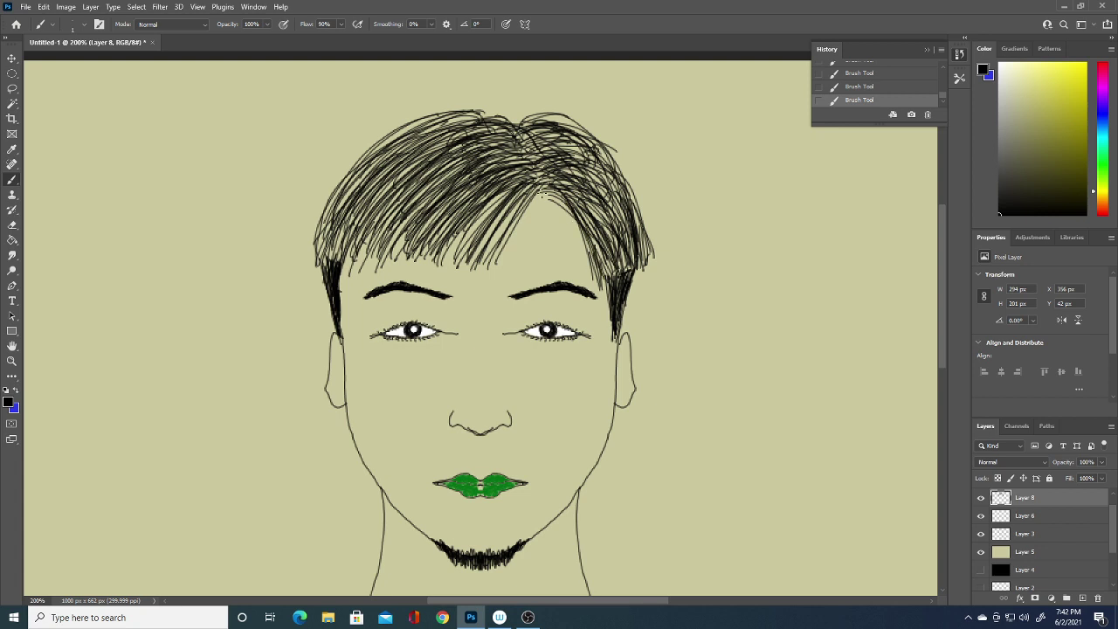
- Add dark strands across the top and upper-right of the hair, one falling onto the fringe
{"action": "left_click_drag", "start_coordinate": [537, 198], "coordinate": [498, 276]}
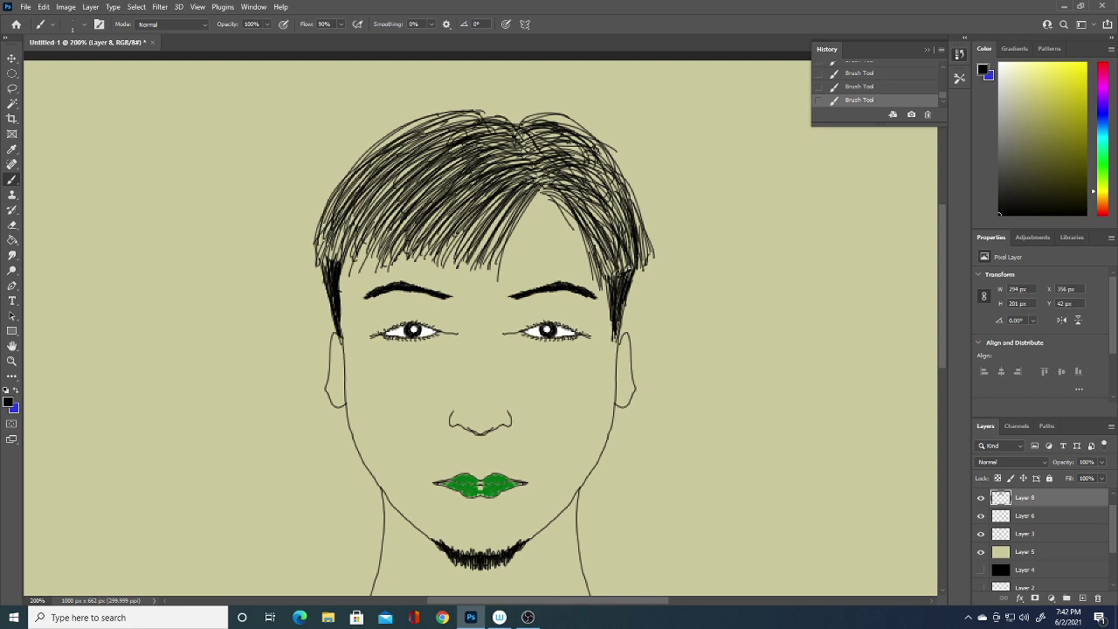
{"action": "mouse_move", "coordinate": [521, 117]}
{"action": "left_mouse_down"}
{"action": "mouse_move", "coordinate": [589, 129]}
{"action": "mouse_move", "coordinate": [601, 143]}
{"action": "mouse_move", "coordinate": [584, 163]}
{"action": "left_mouse_up"}
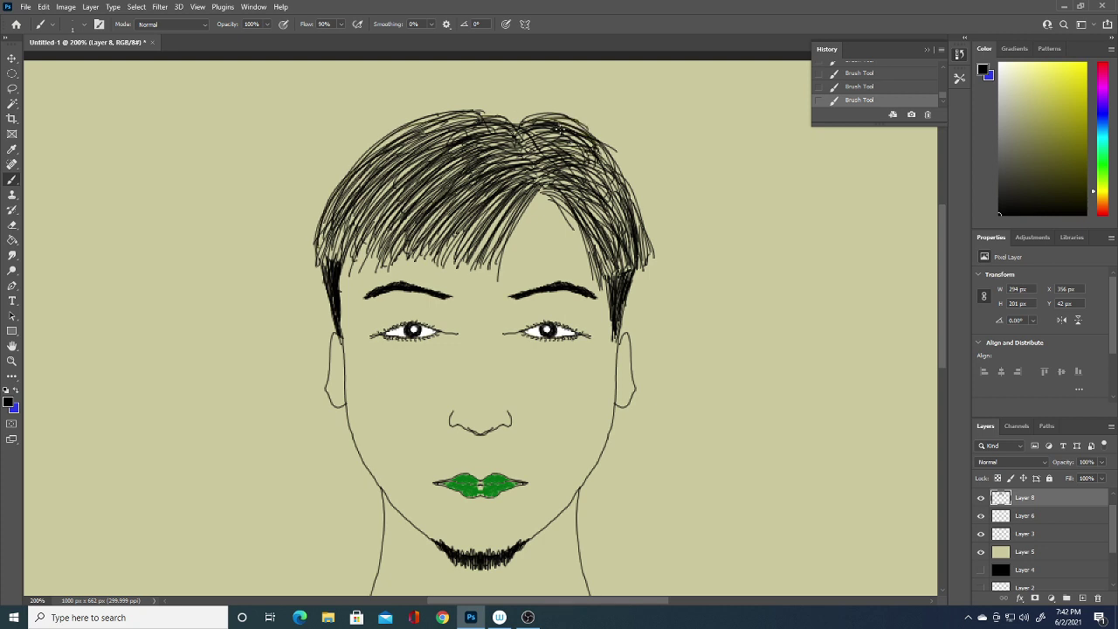
{"action": "left_click_drag", "start_coordinate": [562, 122], "coordinate": [596, 148]}
{"action": "left_click_drag", "start_coordinate": [519, 113], "coordinate": [472, 127]}
{"action": "mouse_move", "coordinate": [473, 119]}
{"action": "left_mouse_down"}
{"action": "mouse_move", "coordinate": [447, 134]}
{"action": "mouse_move", "coordinate": [379, 262]}
{"action": "left_mouse_up"}
- Darken the left-front fringe with a run of short black strokes
{"action": "left_click_drag", "start_coordinate": [411, 187], "coordinate": [367, 247]}
{"action": "left_click_drag", "start_coordinate": [389, 201], "coordinate": [351, 269]}
{"action": "left_click_drag", "start_coordinate": [366, 225], "coordinate": [347, 267]}
{"action": "mouse_move", "coordinate": [386, 216]}
{"action": "left_mouse_down"}
{"action": "mouse_move", "coordinate": [358, 269]}
{"action": "mouse_move", "coordinate": [370, 267]}
{"action": "left_mouse_up"}
{"action": "left_click_drag", "start_coordinate": [399, 228], "coordinate": [380, 267]}
{"action": "left_click_drag", "start_coordinate": [426, 208], "coordinate": [395, 267]}
{"action": "left_click_drag", "start_coordinate": [452, 197], "coordinate": [417, 269]}
{"action": "left_click_drag", "start_coordinate": [463, 212], "coordinate": [428, 264]}
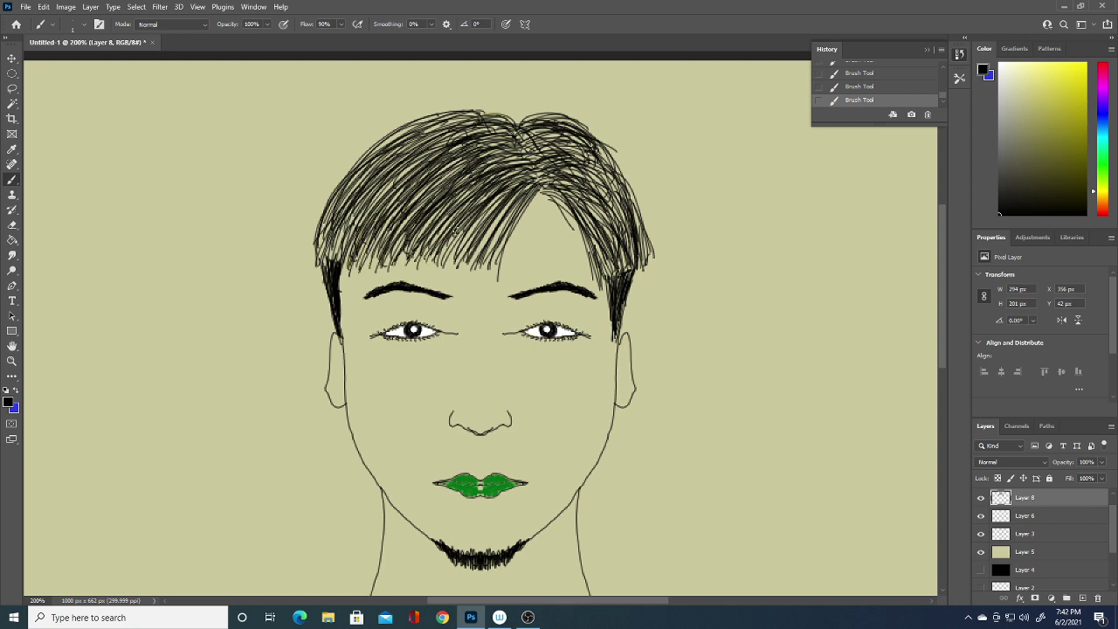
- Darken the right side of the hair down to the sideburn with more strands
{"action": "left_click_drag", "start_coordinate": [583, 171], "coordinate": [618, 229]}
{"action": "mouse_move", "coordinate": [587, 192]}
{"action": "left_mouse_down"}
{"action": "mouse_move", "coordinate": [626, 264]}
{"action": "mouse_move", "coordinate": [627, 232]}
{"action": "left_mouse_up"}
{"action": "mouse_move", "coordinate": [595, 159]}
{"action": "left_mouse_down"}
{"action": "mouse_move", "coordinate": [634, 220]}
{"action": "mouse_move", "coordinate": [620, 260]}
{"action": "left_mouse_up"}
{"action": "mouse_move", "coordinate": [616, 246]}
{"action": "left_mouse_down"}
{"action": "mouse_move", "coordinate": [625, 272]}
{"action": "mouse_move", "coordinate": [604, 283]}
{"action": "left_mouse_up"}
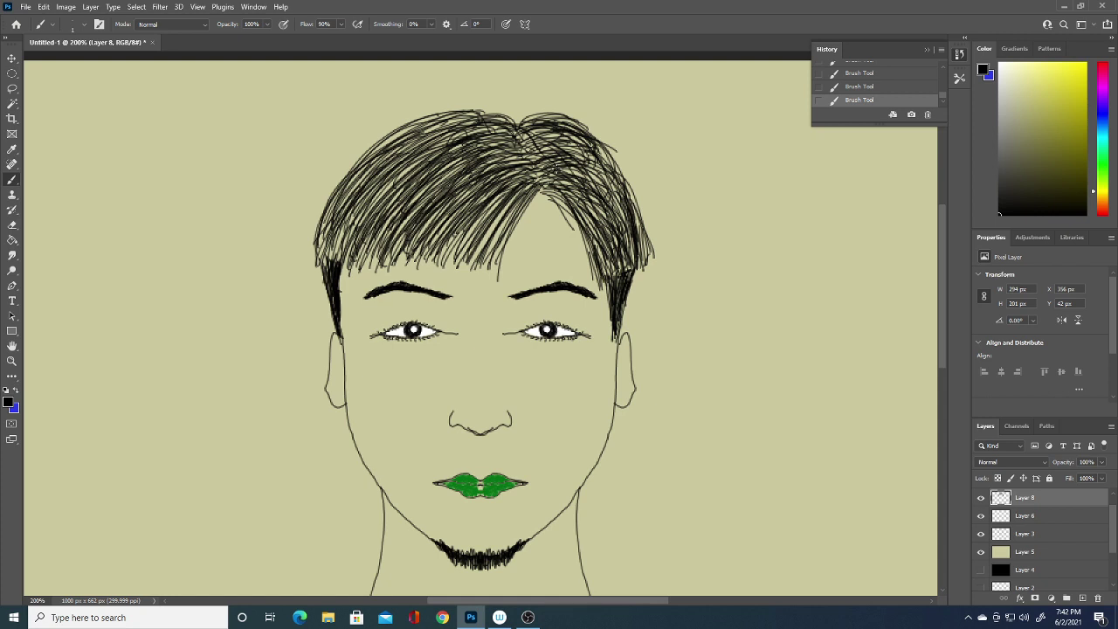
{"action": "left_click_drag", "start_coordinate": [556, 164], "coordinate": [611, 191]}
{"action": "left_click_drag", "start_coordinate": [618, 144], "coordinate": [594, 178]}
{"action": "mouse_move", "coordinate": [559, 133]}
{"action": "left_mouse_down"}
{"action": "mouse_move", "coordinate": [603, 196]}
{"action": "mouse_move", "coordinate": [586, 150]}
{"action": "left_mouse_up"}
- Add thin dark strands across the left and centre of the hair
{"action": "mouse_move", "coordinate": [412, 164]}
{"action": "left_mouse_down"}
{"action": "mouse_move", "coordinate": [365, 228]}
{"action": "mouse_move", "coordinate": [365, 210]}
{"action": "left_mouse_up"}
{"action": "left_click_drag", "start_coordinate": [437, 150], "coordinate": [366, 199]}
{"action": "mouse_move", "coordinate": [421, 131]}
{"action": "left_mouse_down"}
{"action": "mouse_move", "coordinate": [359, 175]}
{"action": "mouse_move", "coordinate": [374, 157]}
{"action": "left_mouse_up"}
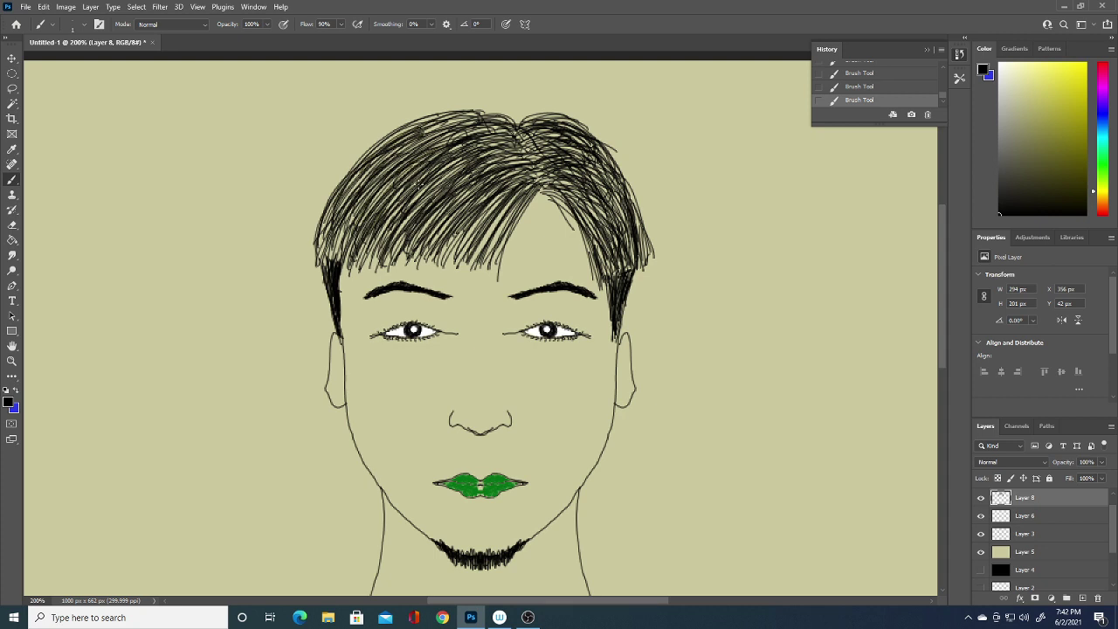
{"action": "left_click_drag", "start_coordinate": [487, 142], "coordinate": [414, 190]}
{"action": "left_click_drag", "start_coordinate": [511, 159], "coordinate": [435, 201]}
{"action": "left_click_drag", "start_coordinate": [468, 161], "coordinate": [395, 215]}
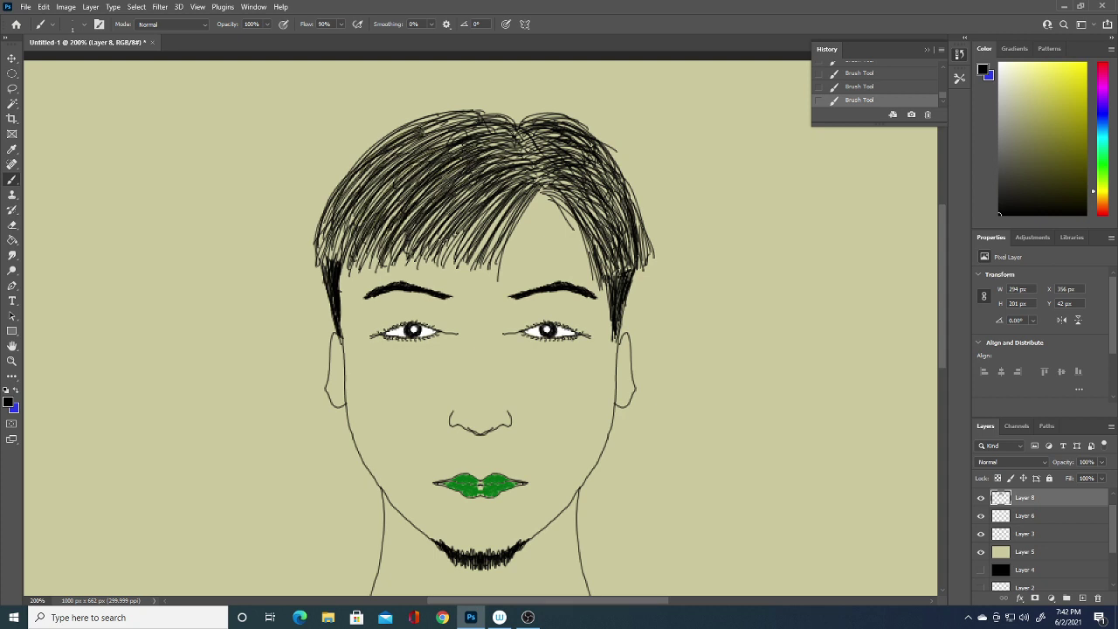
{"action": "mouse_move", "coordinate": [517, 177]}
{"action": "left_mouse_down"}
{"action": "mouse_move", "coordinate": [438, 252]}
{"action": "mouse_move", "coordinate": [455, 260]}
{"action": "left_mouse_up"}
{"action": "left_click_drag", "start_coordinate": [426, 173], "coordinate": [370, 258]}
{"action": "left_click_drag", "start_coordinate": [403, 197], "coordinate": [358, 265]}
- Thicken the left side of the hair and add strands near the top centre
{"action": "left_click_drag", "start_coordinate": [410, 173], "coordinate": [341, 254]}
{"action": "left_click_drag", "start_coordinate": [386, 188], "coordinate": [323, 255]}
{"action": "left_click_drag", "start_coordinate": [340, 208], "coordinate": [316, 248]}
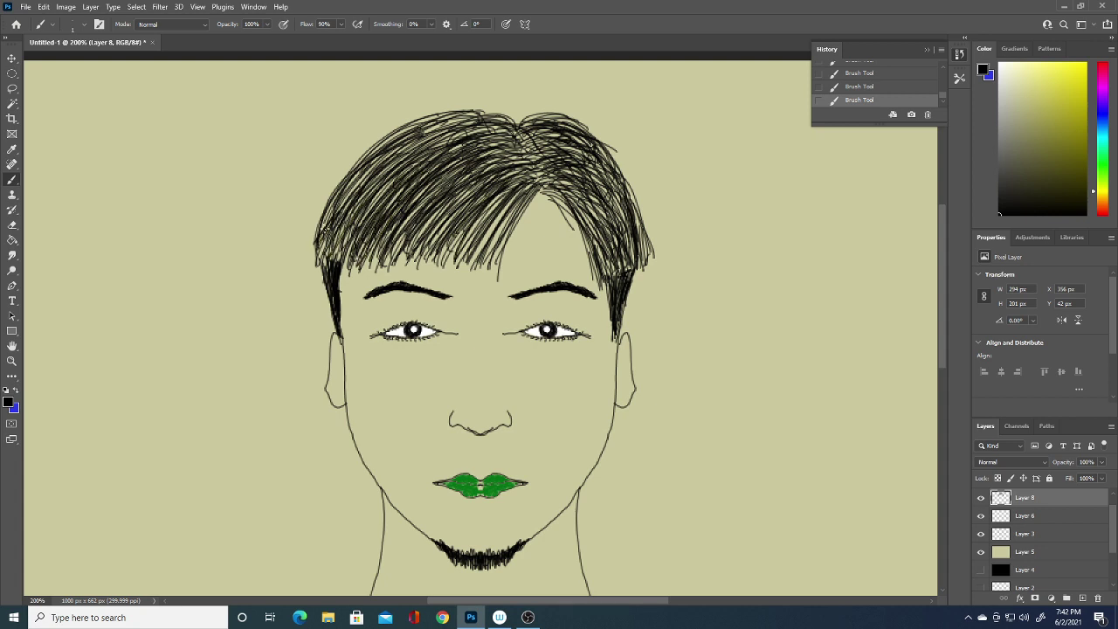
{"action": "mouse_move", "coordinate": [403, 150]}
{"action": "left_mouse_down"}
{"action": "mouse_move", "coordinate": [329, 223]}
{"action": "mouse_move", "coordinate": [347, 195]}
{"action": "mouse_move", "coordinate": [357, 211]}
{"action": "left_mouse_up"}
{"action": "left_click_drag", "start_coordinate": [445, 148], "coordinate": [367, 209]}
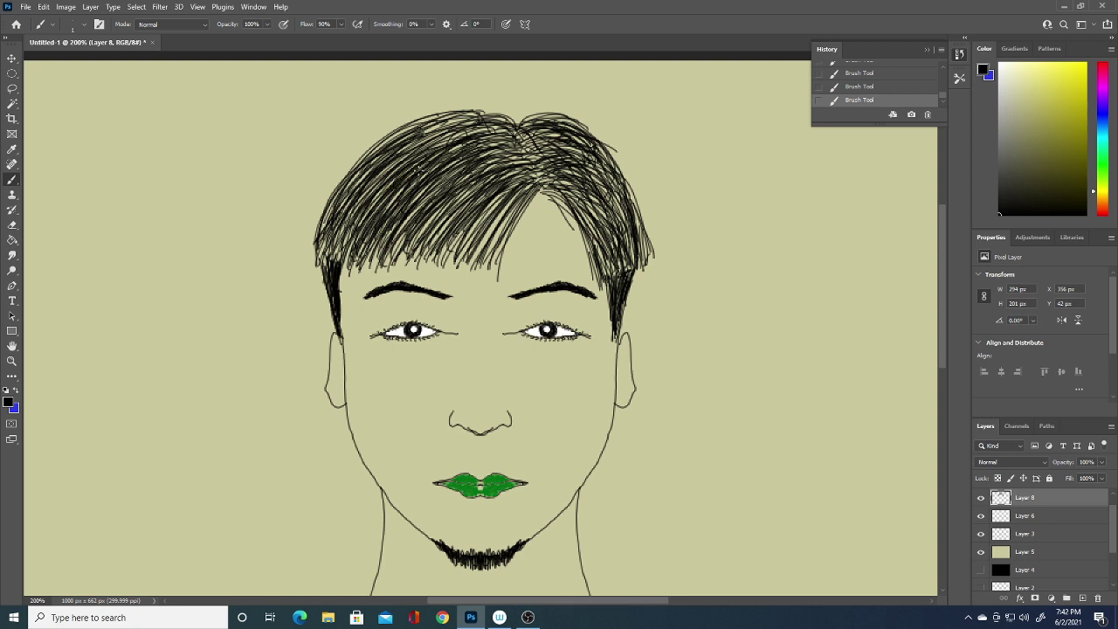
{"action": "mouse_move", "coordinate": [486, 129]}
{"action": "left_mouse_down"}
{"action": "mouse_move", "coordinate": [404, 180]}
{"action": "mouse_move", "coordinate": [440, 154]}
{"action": "mouse_move", "coordinate": [421, 154]}
{"action": "mouse_move", "coordinate": [425, 138]}
{"action": "left_mouse_up"}
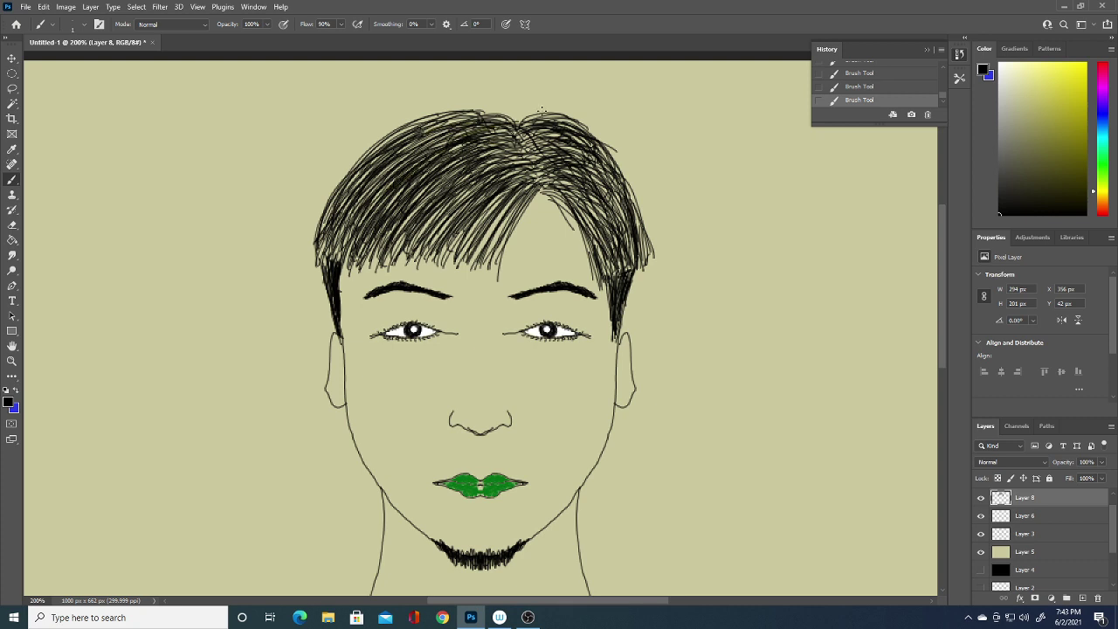
- Add more strands to the top-right and centre-right of the hair
{"action": "mouse_move", "coordinate": [569, 117]}
{"action": "left_mouse_down"}
{"action": "mouse_move", "coordinate": [524, 129]}
{"action": "mouse_move", "coordinate": [600, 169]}
{"action": "left_mouse_up"}
{"action": "left_click_drag", "start_coordinate": [503, 192], "coordinate": [460, 264]}
{"action": "left_click_drag", "start_coordinate": [531, 178], "coordinate": [468, 263]}
{"action": "mouse_move", "coordinate": [531, 176]}
{"action": "left_mouse_down"}
{"action": "mouse_move", "coordinate": [475, 276]}
{"action": "mouse_move", "coordinate": [486, 245]}
{"action": "left_mouse_up"}
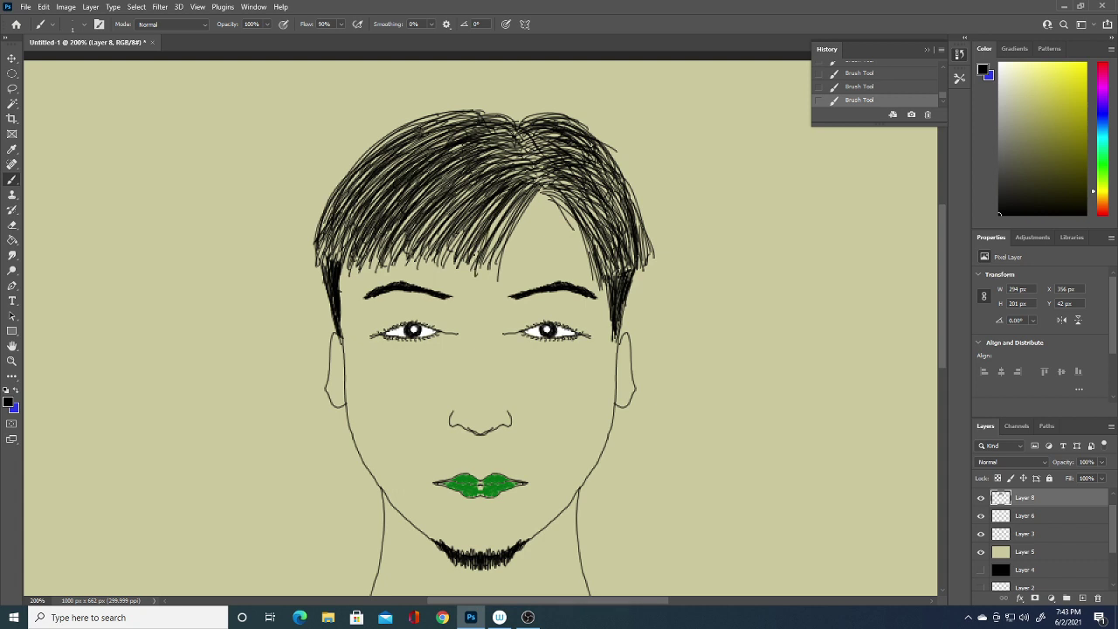
- Sample the lips' green, then change the foreground colour to black
{"action": "left_click", "coordinate": [7, 404]}
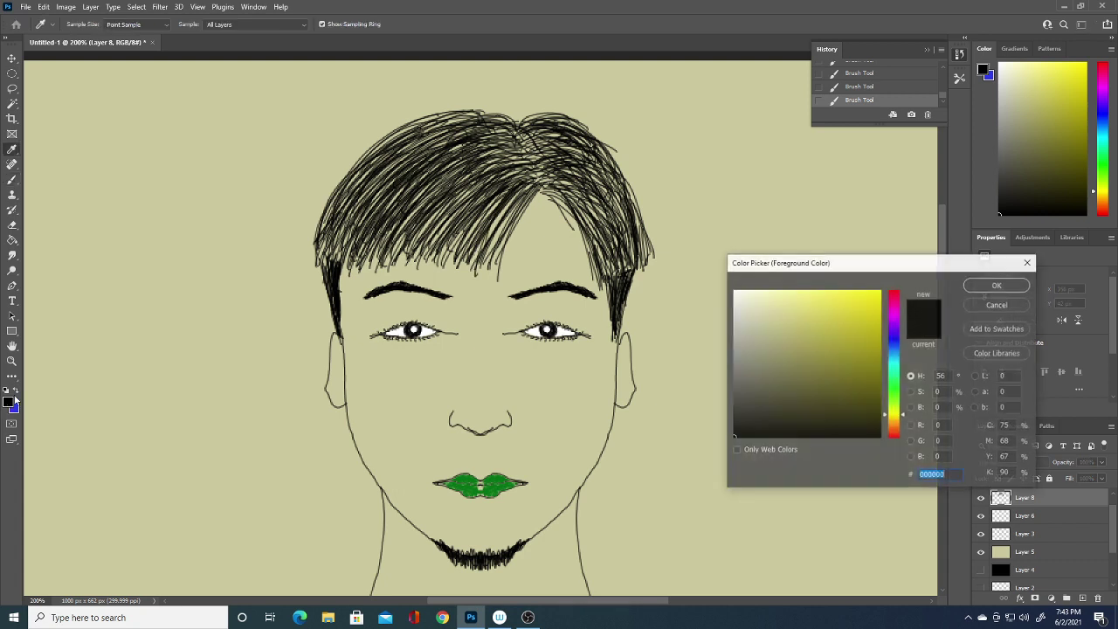
{"action": "left_click", "coordinate": [498, 481]}
{"action": "key", "text": "Return"}
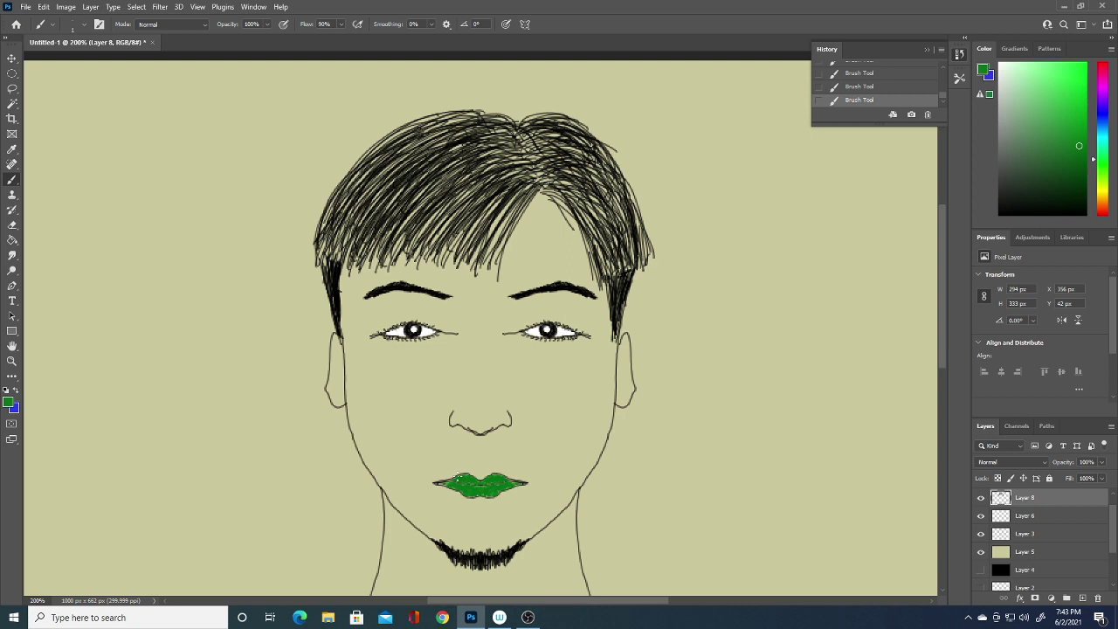
{"action": "left_click", "coordinate": [8, 402]}
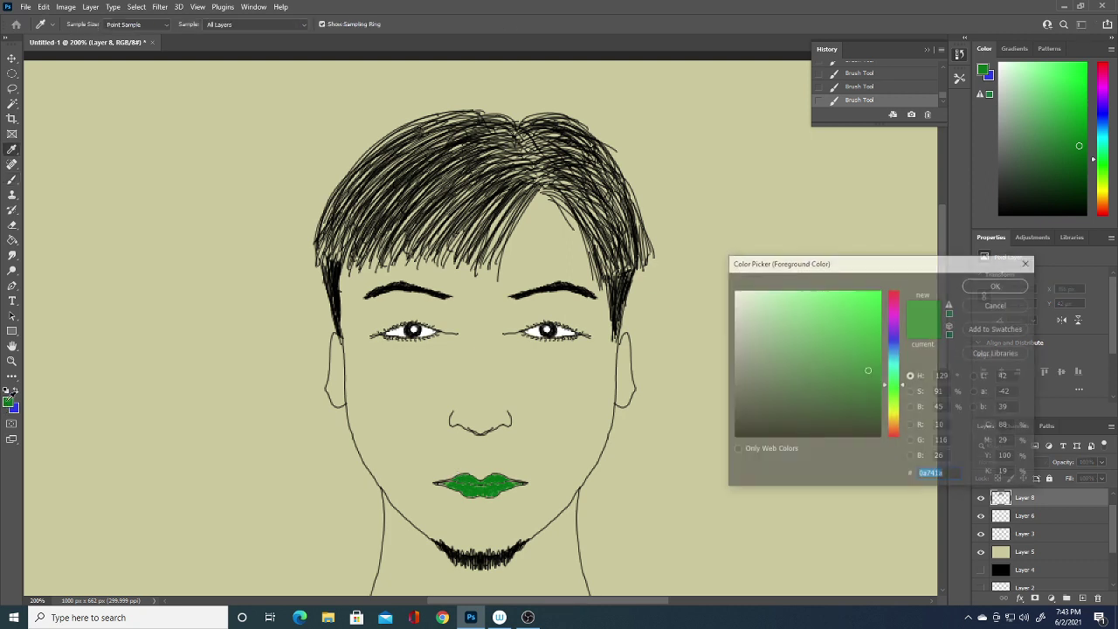
{"action": "left_click", "coordinate": [733, 437]}
{"action": "left_click", "coordinate": [985, 291]}
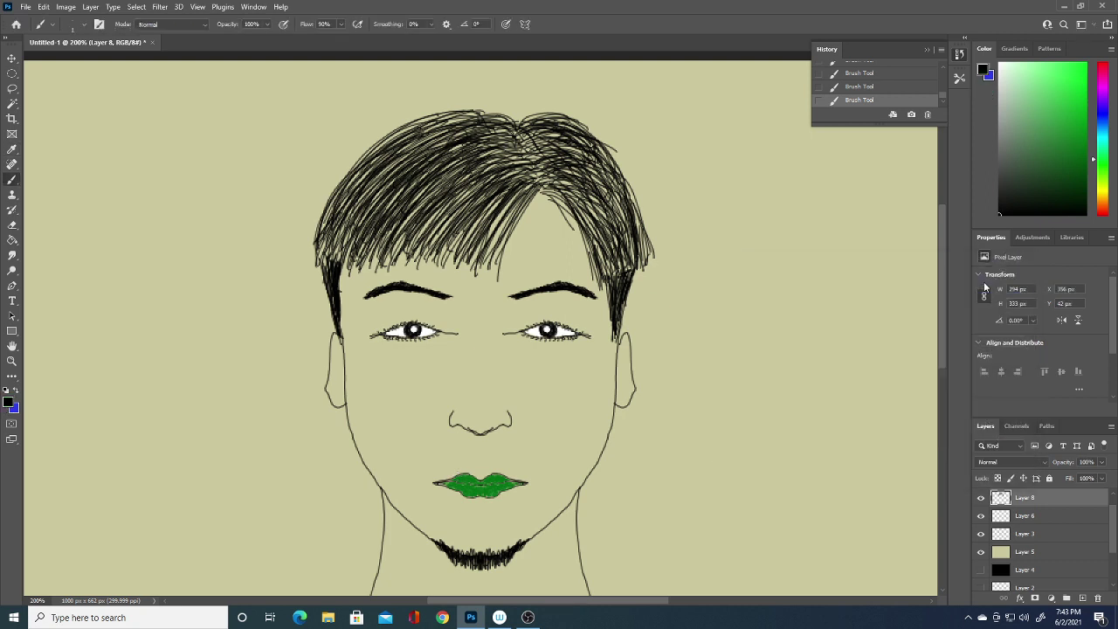
- Draw thin black inner lines in both ears and undo a stray test line
{"action": "left_click_drag", "start_coordinate": [341, 348], "coordinate": [334, 382]}
{"action": "left_click_drag", "start_coordinate": [623, 358], "coordinate": [623, 395]}
{"action": "left_click_drag", "start_coordinate": [797, 470], "coordinate": [812, 316]}
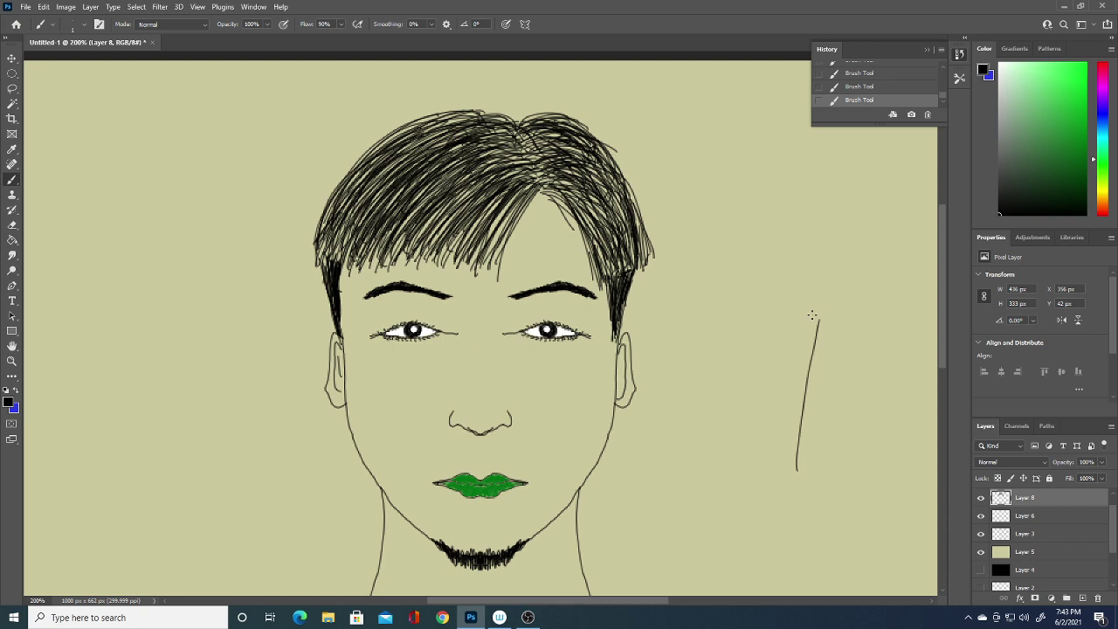
{"action": "key", "text": "ctrl+z"}
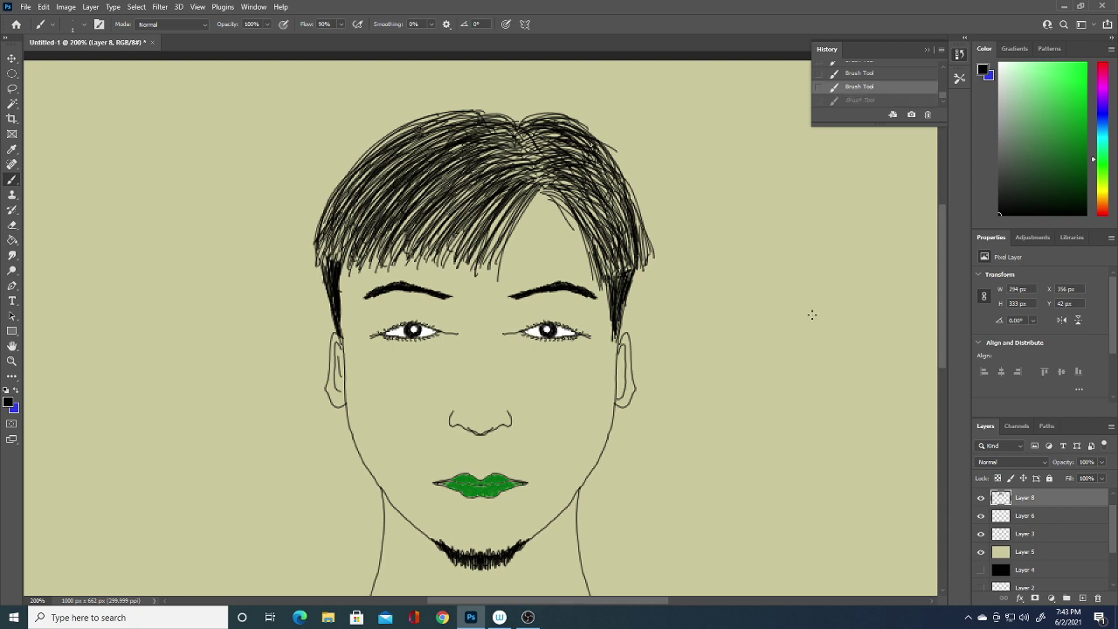
- Scroll down and zoom out until the shoulders and T-shirt collar are visible
{"action": "scroll", "coordinate": [853, 385], "scroll_direction": "down", "scroll_amount": 3}
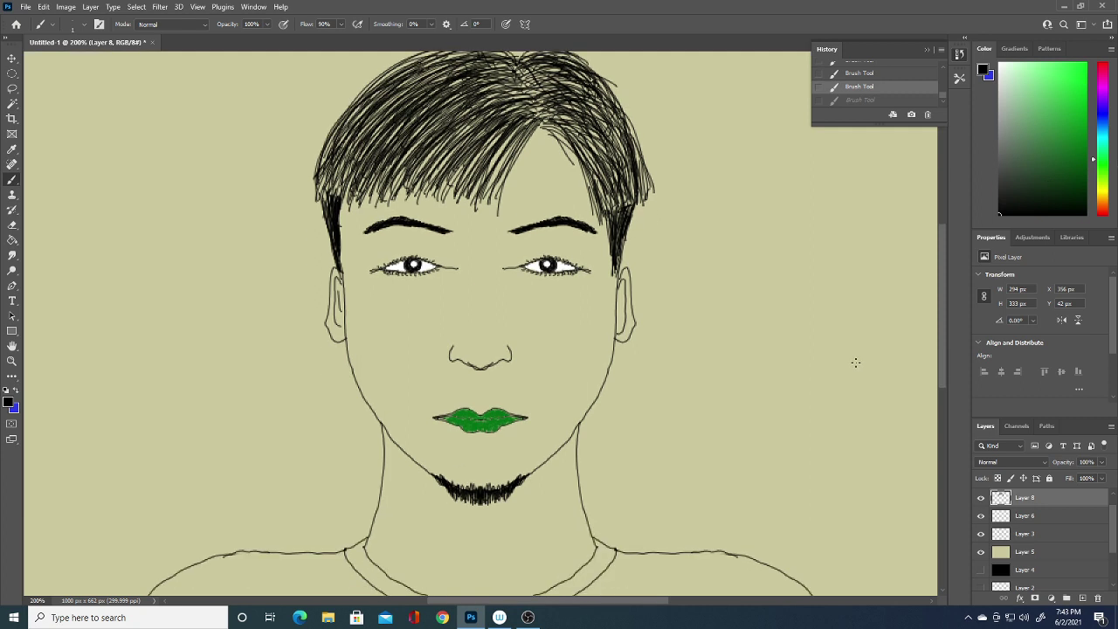
{"action": "scroll", "coordinate": [854, 371], "scroll_direction": "down", "scroll_amount": 3}
{"action": "scroll", "coordinate": [855, 363], "scroll_direction": "down", "scroll_amount": 2}
{"action": "scroll", "coordinate": [855, 363], "scroll_direction": "down", "scroll_amount": 1}
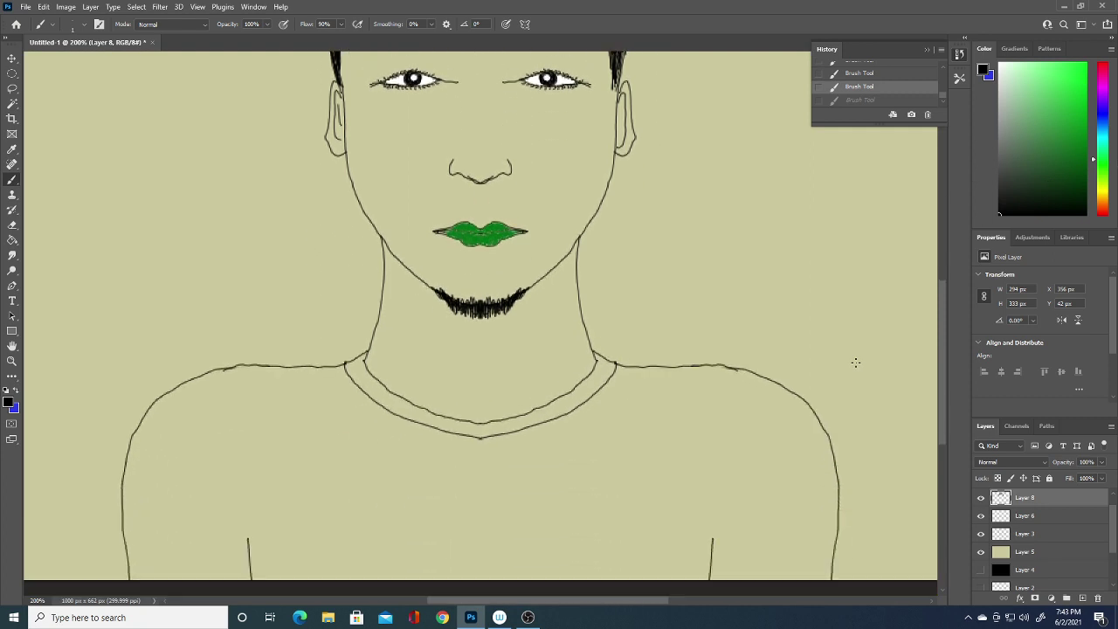
{"action": "scroll", "coordinate": [855, 362], "scroll_direction": "down", "scroll_amount": 1}
{"action": "scroll", "coordinate": [855, 363], "scroll_direction": "up", "scroll_amount": 1}
{"action": "scroll", "coordinate": [855, 362], "scroll_direction": "up", "scroll_amount": 1}
{"action": "scroll", "coordinate": [855, 362], "scroll_direction": "down", "scroll_amount": 1}
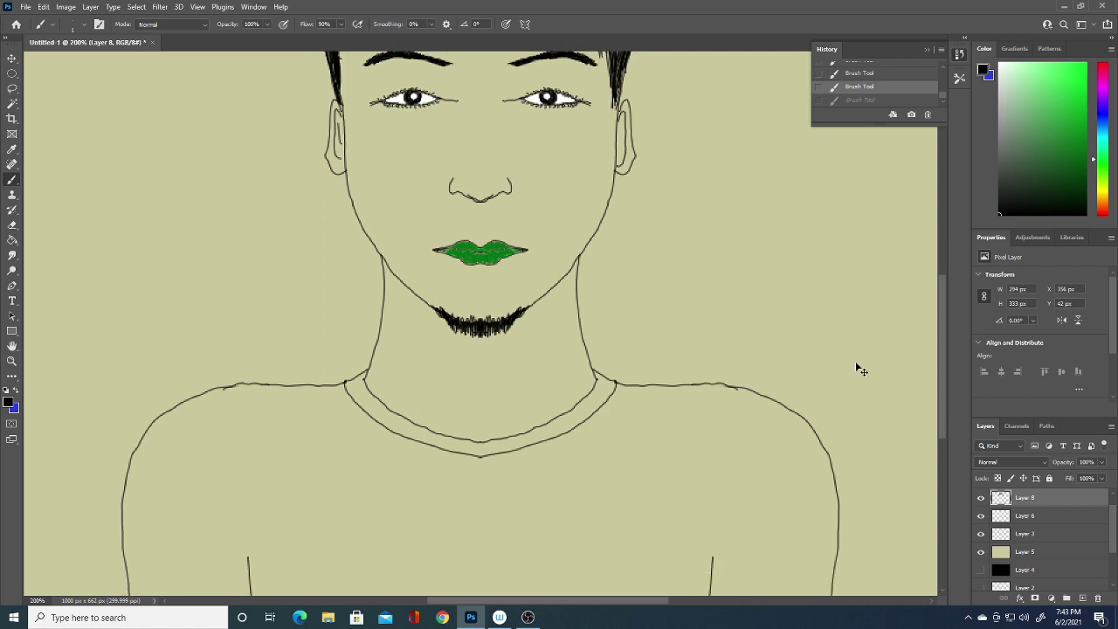
{"action": "key", "text": "ctrl+minus"}
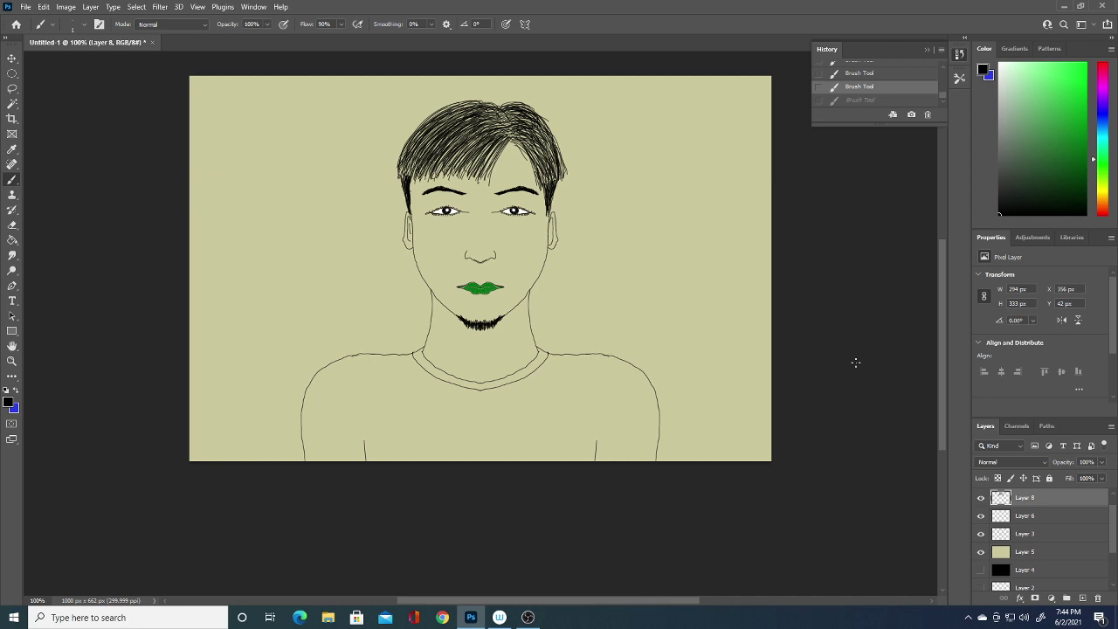
- Set the brush size to 51 px
{"action": "left_click", "coordinate": [84, 26]}
{"action": "left_click_drag", "start_coordinate": [75, 62], "coordinate": [84, 63]}
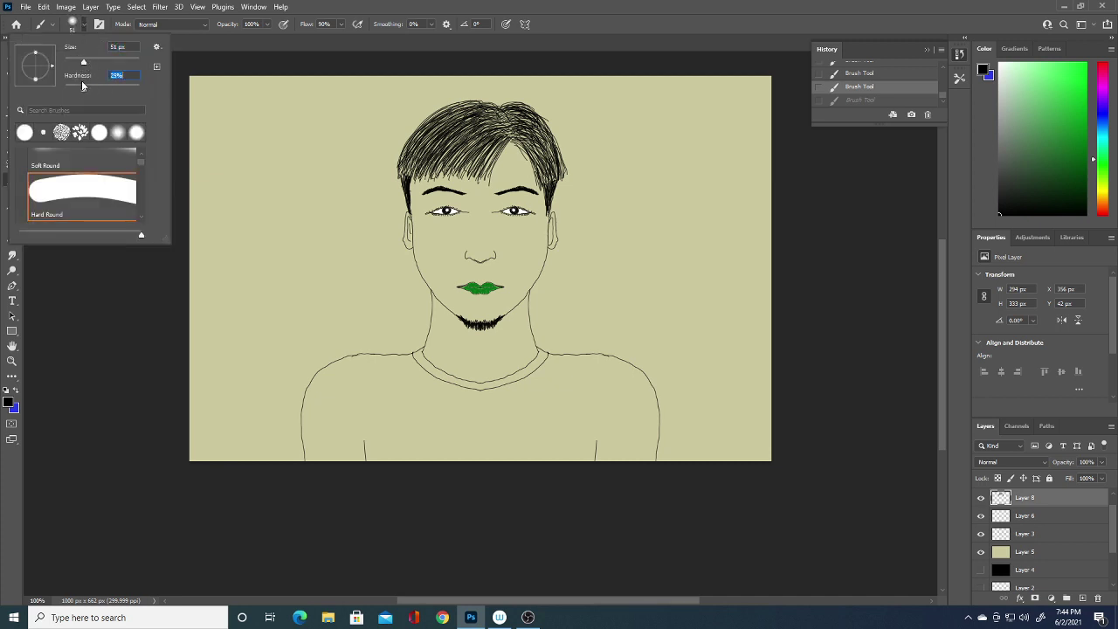
{"action": "left_click", "coordinate": [321, 56]}
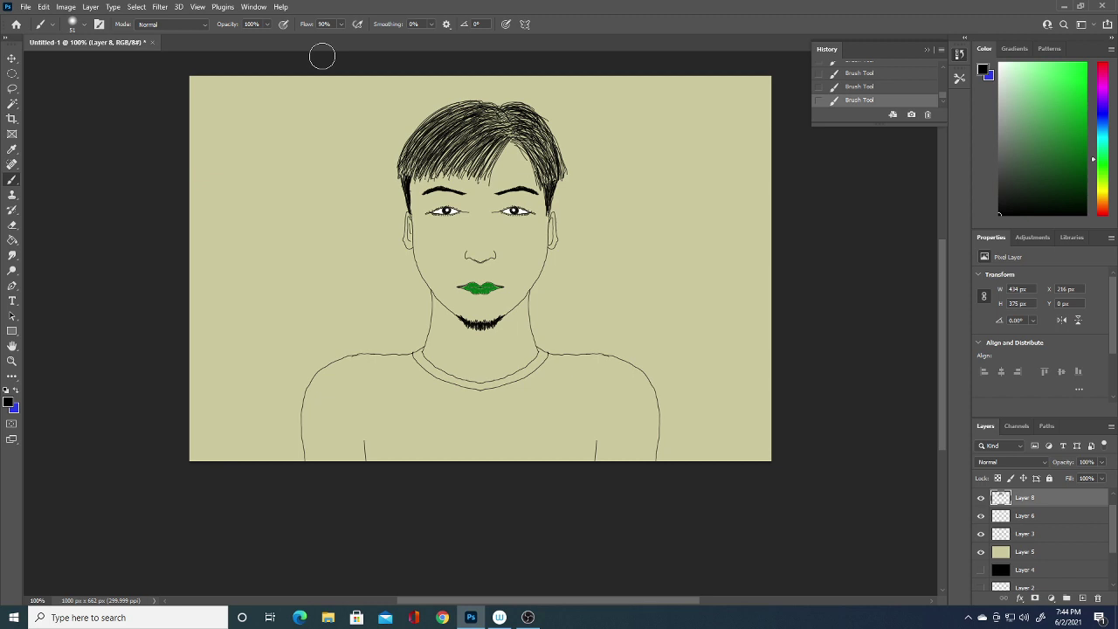
- Sample a colour from the canvas and paint an olive-grey patch on the left shoulder on a new layer
{"action": "left_click", "coordinate": [8, 403]}
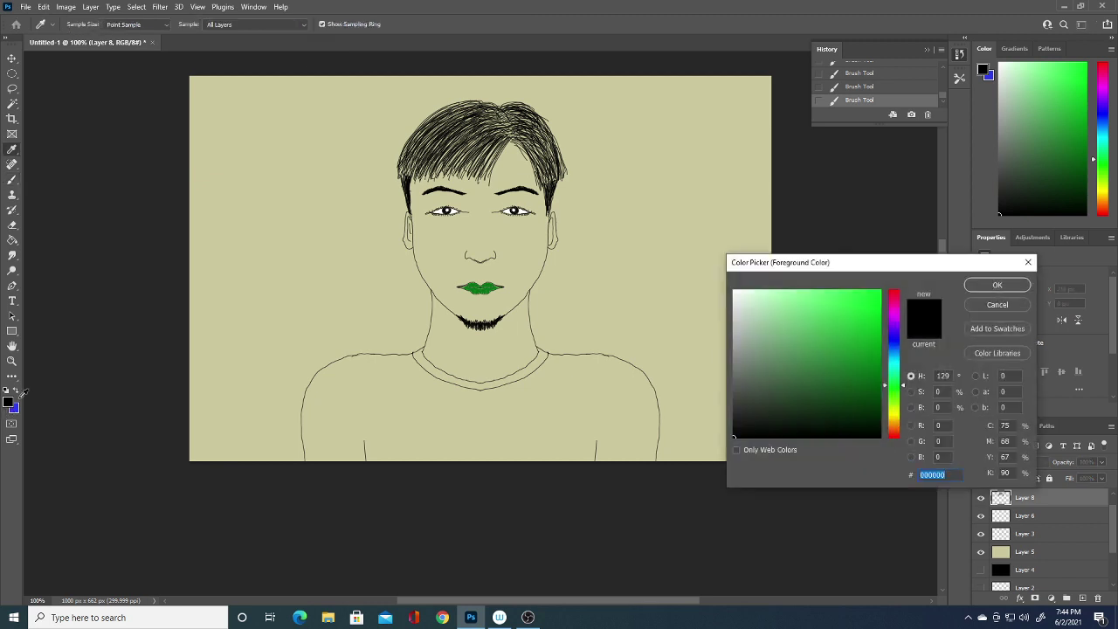
{"action": "left_click", "coordinate": [628, 418]}
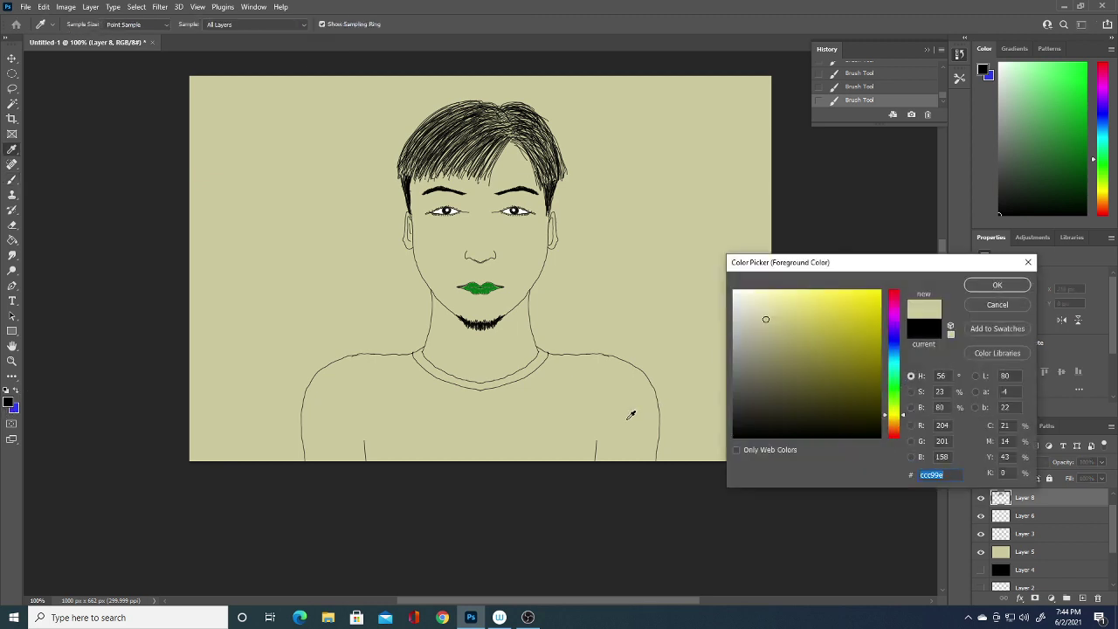
{"action": "left_click", "coordinate": [997, 286]}
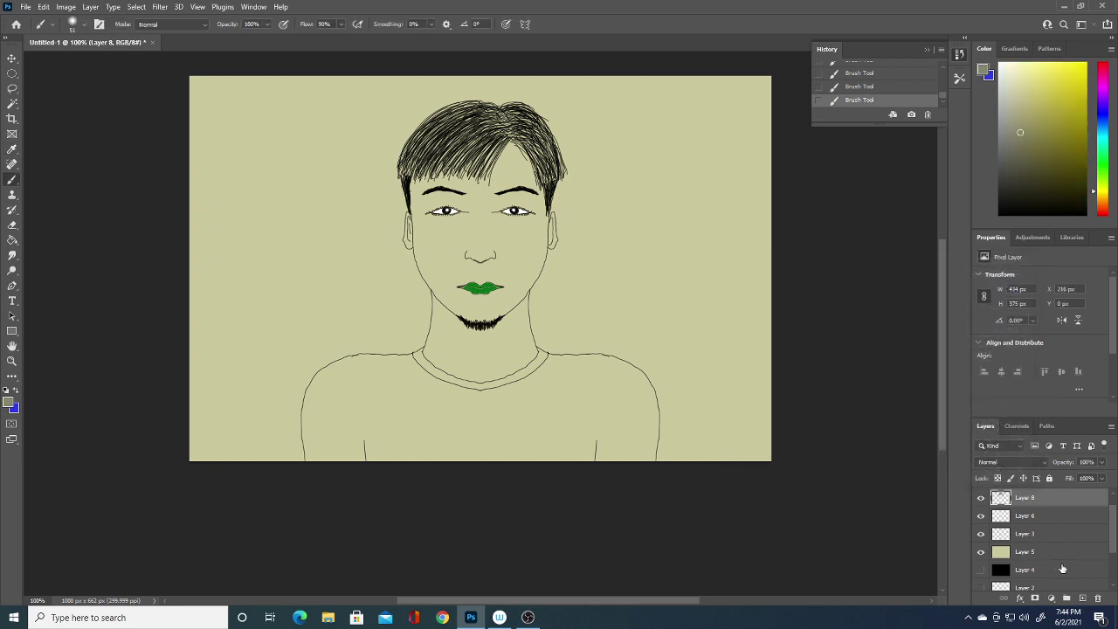
{"action": "left_click", "coordinate": [1082, 599]}
{"action": "mouse_move", "coordinate": [339, 424]}
{"action": "left_mouse_down"}
{"action": "mouse_move", "coordinate": [329, 415]}
{"action": "mouse_move", "coordinate": [321, 433]}
{"action": "left_mouse_up"}
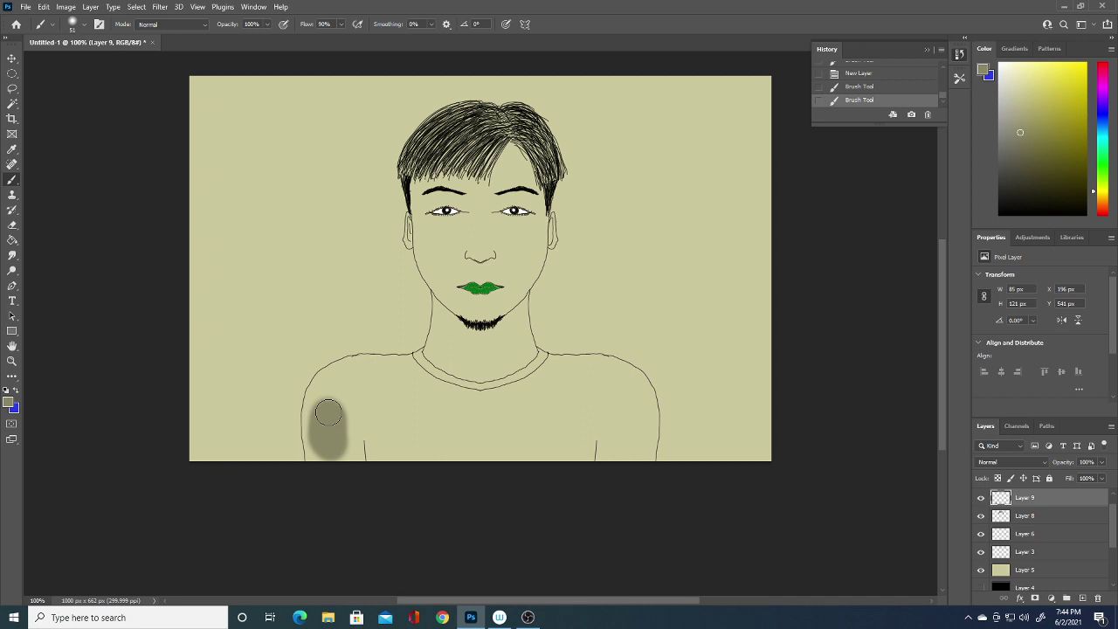
- Switch the brush preset to Hard Round
{"action": "left_click", "coordinate": [73, 23]}
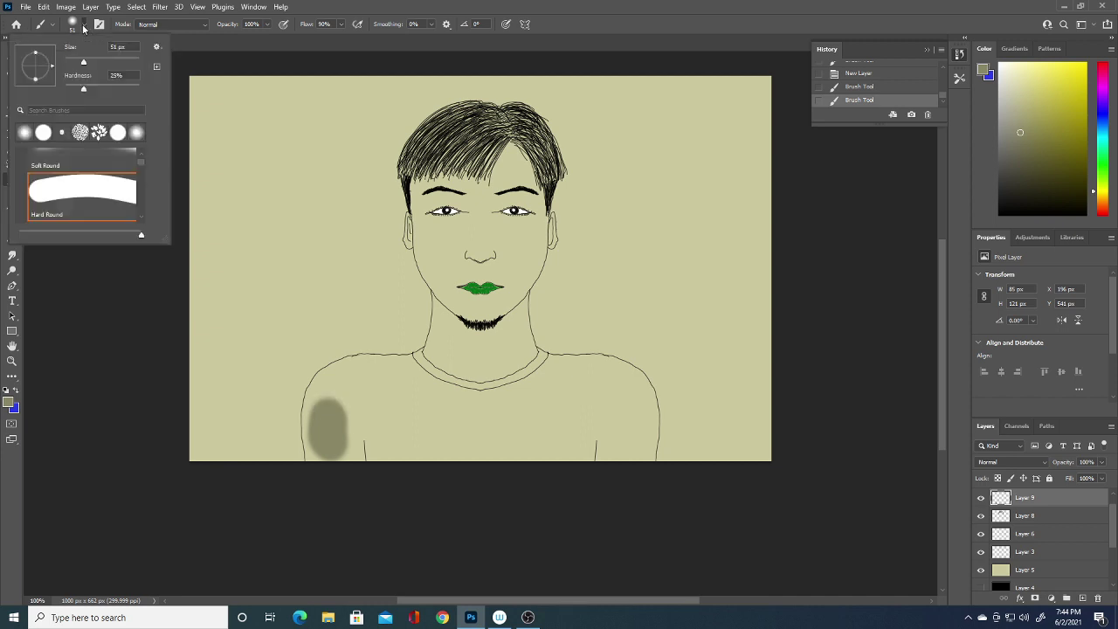
{"action": "left_click", "coordinate": [96, 189]}
{"action": "left_click", "coordinate": [96, 299]}
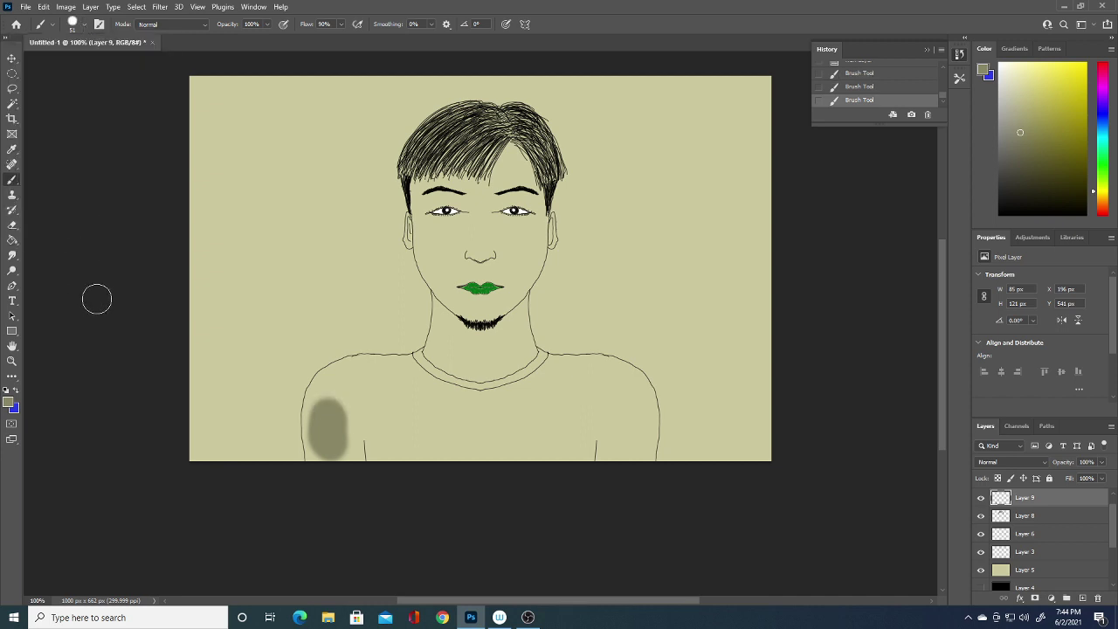
- Extend the olive paint up and along the left shoulder on Layer 9
{"action": "mouse_move", "coordinate": [327, 428]}
{"action": "left_mouse_down"}
{"action": "mouse_move", "coordinate": [340, 413]}
{"action": "mouse_move", "coordinate": [327, 439]}
{"action": "mouse_move", "coordinate": [354, 403]}
{"action": "mouse_move", "coordinate": [384, 428]}
{"action": "mouse_move", "coordinate": [367, 411]}
{"action": "mouse_move", "coordinate": [324, 417]}
{"action": "mouse_move", "coordinate": [315, 437]}
{"action": "mouse_move", "coordinate": [323, 394]}
{"action": "left_mouse_up"}
{"action": "mouse_move", "coordinate": [320, 398]}
{"action": "left_mouse_down"}
{"action": "mouse_move", "coordinate": [318, 442]}
{"action": "mouse_move", "coordinate": [319, 389]}
{"action": "mouse_move", "coordinate": [349, 374]}
{"action": "mouse_move", "coordinate": [374, 384]}
{"action": "mouse_move", "coordinate": [350, 458]}
{"action": "mouse_move", "coordinate": [348, 421]}
{"action": "mouse_move", "coordinate": [351, 472]}
{"action": "mouse_move", "coordinate": [349, 407]}
{"action": "mouse_move", "coordinate": [376, 457]}
{"action": "mouse_move", "coordinate": [372, 426]}
{"action": "mouse_move", "coordinate": [399, 460]}
{"action": "mouse_move", "coordinate": [418, 441]}
{"action": "mouse_move", "coordinate": [402, 400]}
{"action": "mouse_move", "coordinate": [388, 434]}
{"action": "mouse_move", "coordinate": [411, 454]}
{"action": "mouse_move", "coordinate": [524, 419]}
{"action": "mouse_move", "coordinate": [560, 420]}
{"action": "mouse_move", "coordinate": [580, 464]}
{"action": "mouse_move", "coordinate": [611, 427]}
{"action": "mouse_move", "coordinate": [623, 448]}
{"action": "mouse_move", "coordinate": [629, 423]}
{"action": "mouse_move", "coordinate": [623, 449]}
{"action": "mouse_move", "coordinate": [638, 437]}
{"action": "mouse_move", "coordinate": [640, 449]}
{"action": "mouse_move", "coordinate": [639, 395]}
{"action": "mouse_move", "coordinate": [622, 378]}
{"action": "mouse_move", "coordinate": [547, 400]}
{"action": "mouse_move", "coordinate": [632, 381]}
{"action": "mouse_move", "coordinate": [588, 369]}
{"action": "mouse_move", "coordinate": [612, 370]}
{"action": "mouse_move", "coordinate": [561, 370]}
{"action": "mouse_move", "coordinate": [519, 414]}
{"action": "mouse_move", "coordinate": [534, 395]}
{"action": "mouse_move", "coordinate": [495, 412]}
{"action": "mouse_move", "coordinate": [410, 407]}
{"action": "mouse_move", "coordinate": [387, 397]}
{"action": "mouse_move", "coordinate": [387, 375]}
{"action": "mouse_move", "coordinate": [339, 377]}
{"action": "mouse_move", "coordinate": [403, 370]}
{"action": "mouse_move", "coordinate": [353, 373]}
{"action": "mouse_move", "coordinate": [468, 406]}
{"action": "mouse_move", "coordinate": [512, 402]}
{"action": "mouse_move", "coordinate": [532, 387]}
{"action": "mouse_move", "coordinate": [477, 409]}
{"action": "mouse_move", "coordinate": [441, 408]}
{"action": "mouse_move", "coordinate": [412, 382]}
{"action": "mouse_move", "coordinate": [486, 404]}
{"action": "mouse_move", "coordinate": [544, 381]}
{"action": "mouse_move", "coordinate": [481, 404]}
{"action": "mouse_move", "coordinate": [429, 393]}
{"action": "mouse_move", "coordinate": [401, 370]}
{"action": "mouse_move", "coordinate": [399, 383]}
{"action": "left_mouse_up"}
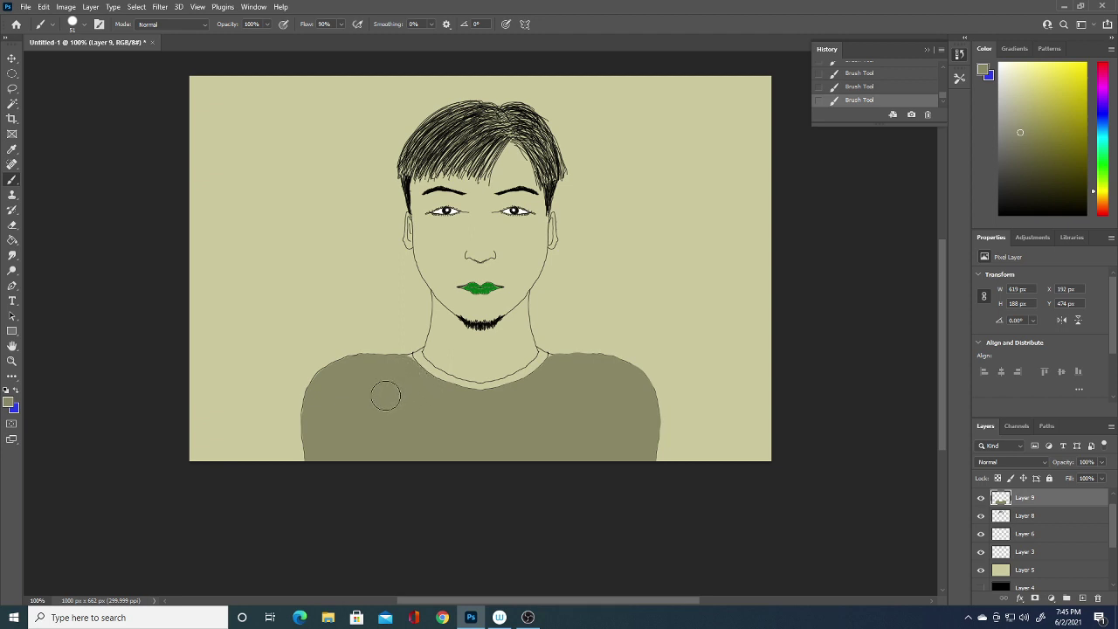
- Shrink the brush to 9 px
{"action": "left_click", "coordinate": [84, 28]}
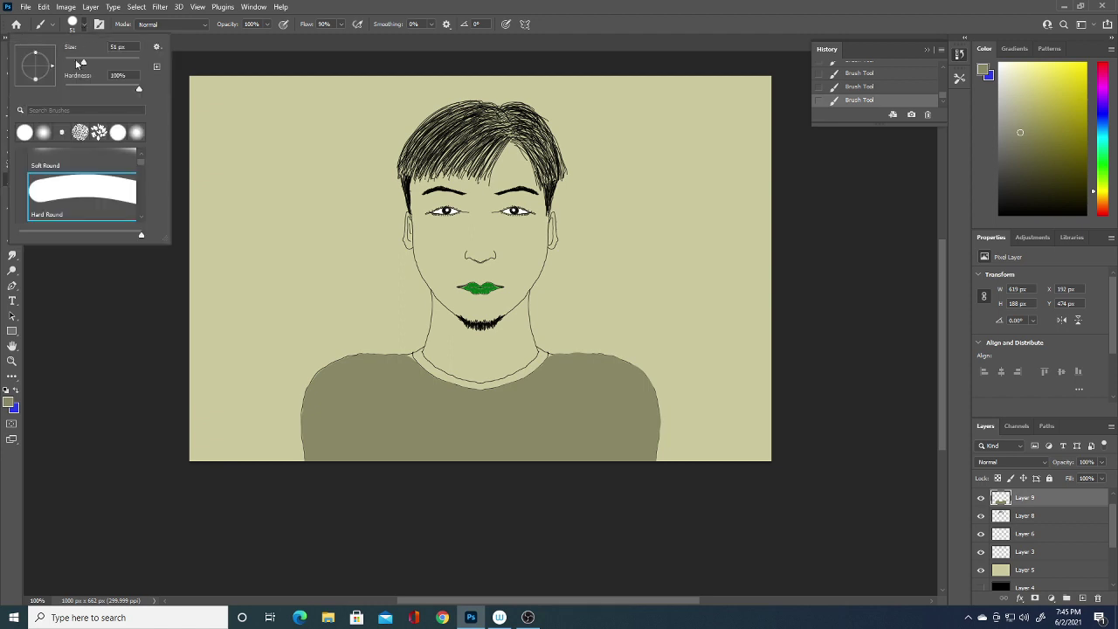
{"action": "left_click_drag", "start_coordinate": [80, 62], "coordinate": [68, 62]}
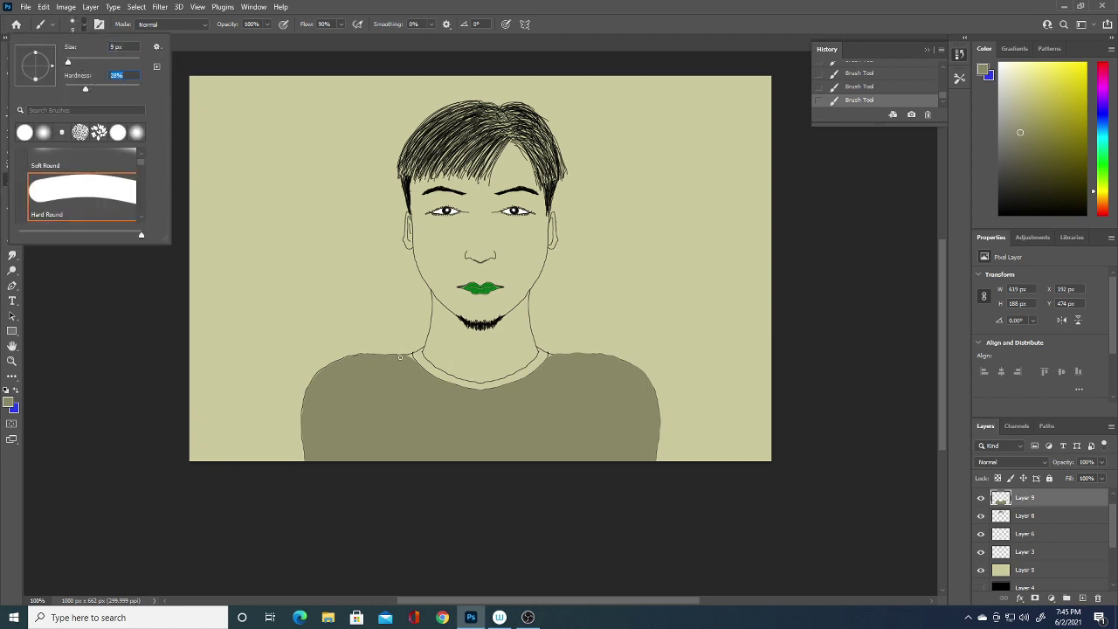
{"action": "left_click", "coordinate": [402, 360]}
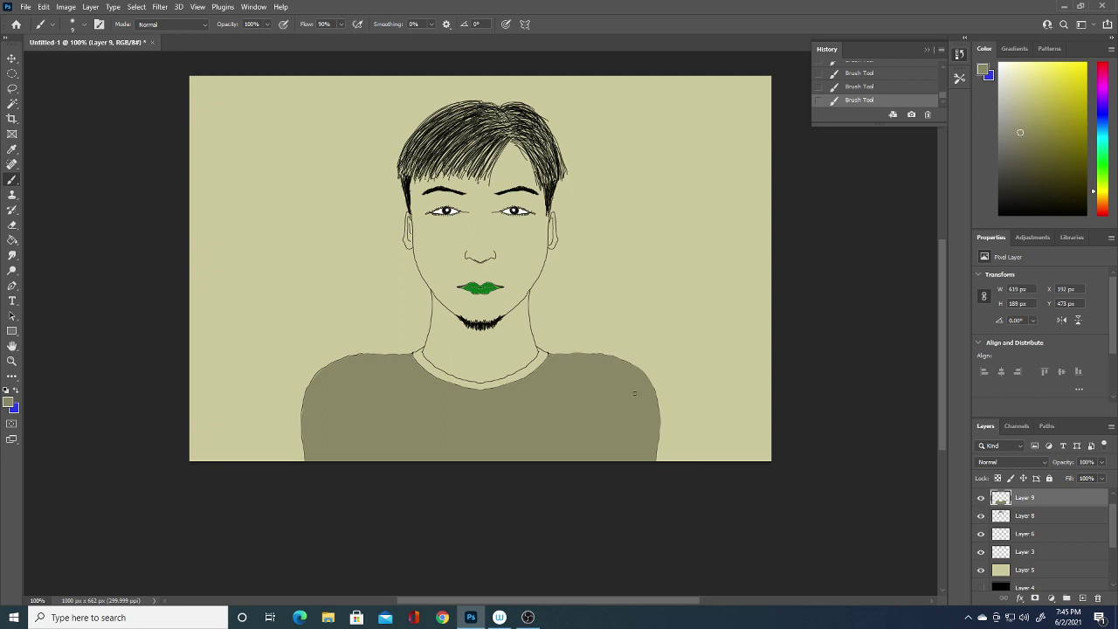
- Paint a muted olive (#a8a57c) collar band along the neckline
{"action": "left_click", "coordinate": [10, 404]}
{"action": "left_click", "coordinate": [772, 338]}
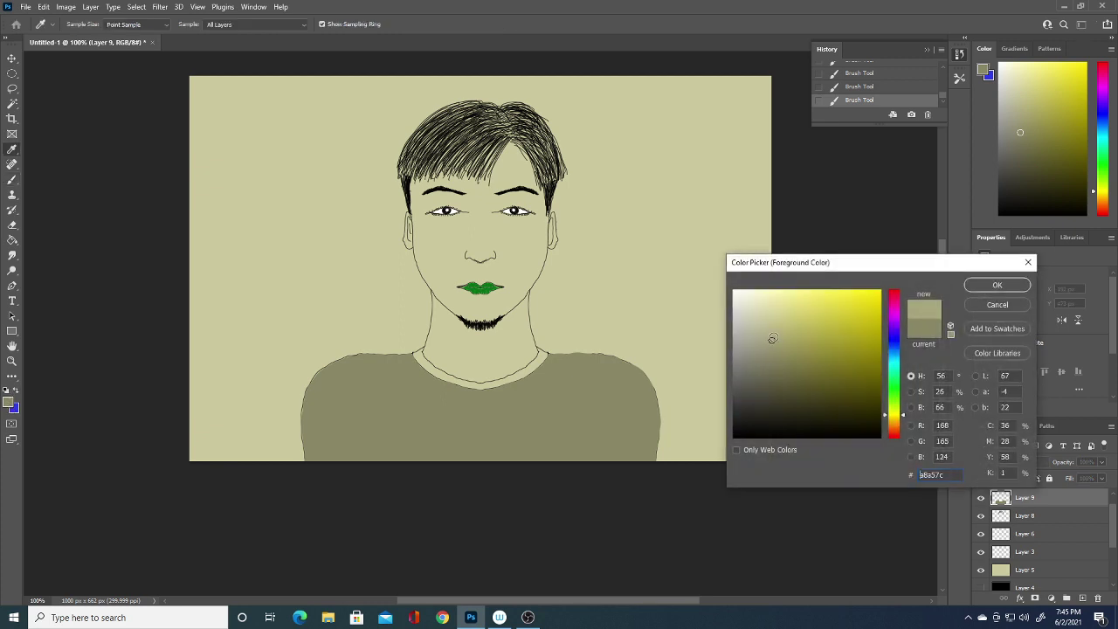
{"action": "left_click", "coordinate": [997, 286]}
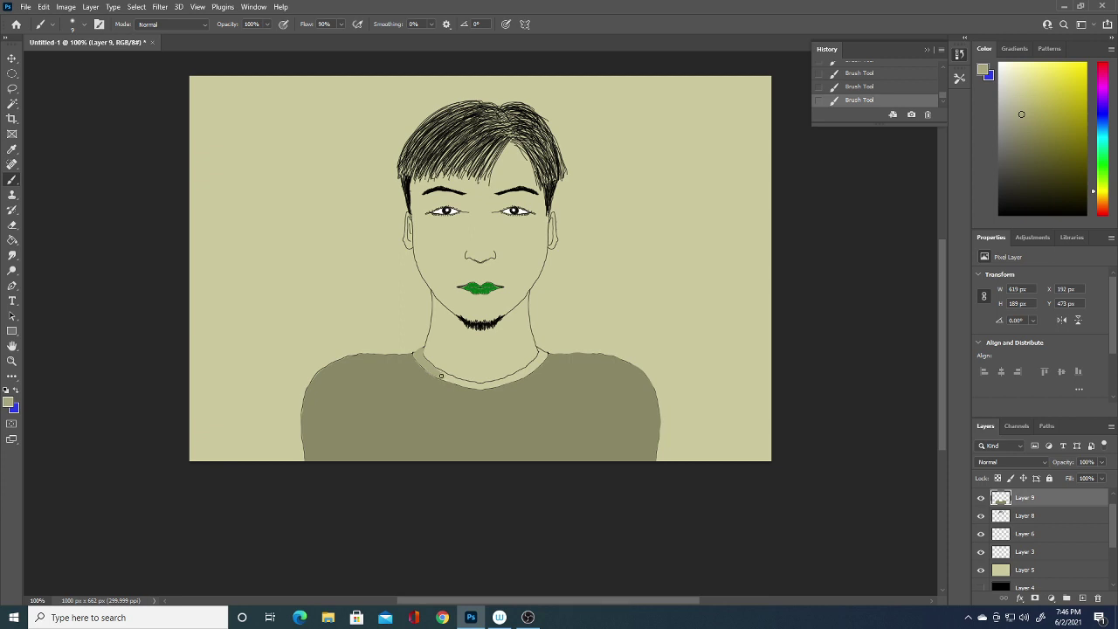
{"action": "mouse_move", "coordinate": [441, 376]}
{"action": "left_mouse_down"}
{"action": "mouse_move", "coordinate": [427, 368]}
{"action": "mouse_move", "coordinate": [469, 384]}
{"action": "left_mouse_up"}
{"action": "left_click_drag", "start_coordinate": [499, 382], "coordinate": [536, 355]}
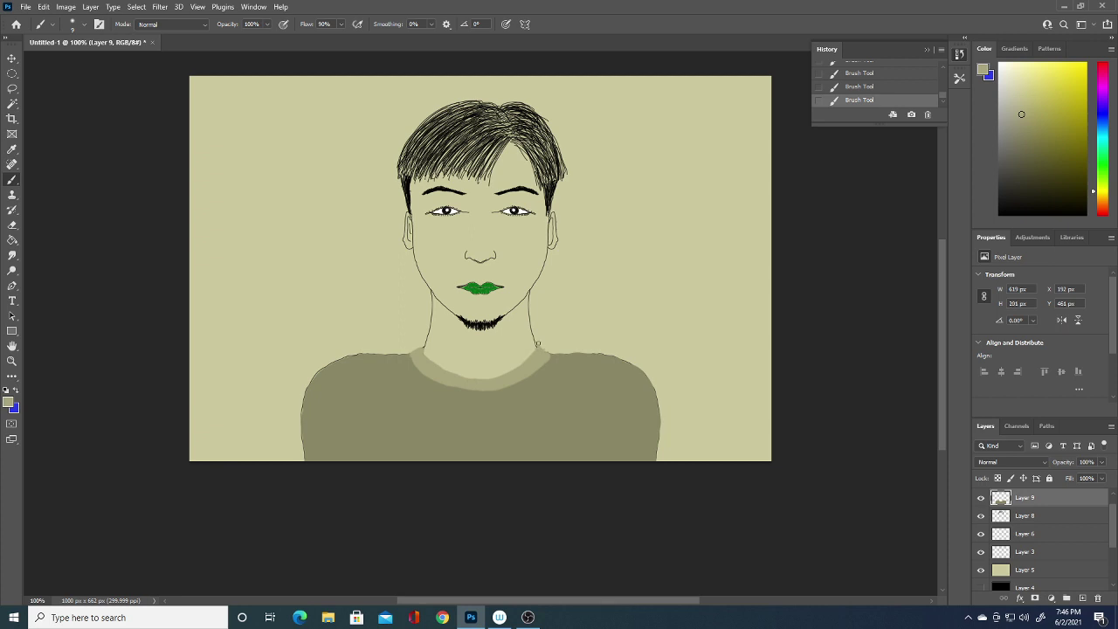
- Sample the shirt colour and smooth the shirt's left edge, right shoulder and right side
{"action": "left_click", "coordinate": [8, 401]}
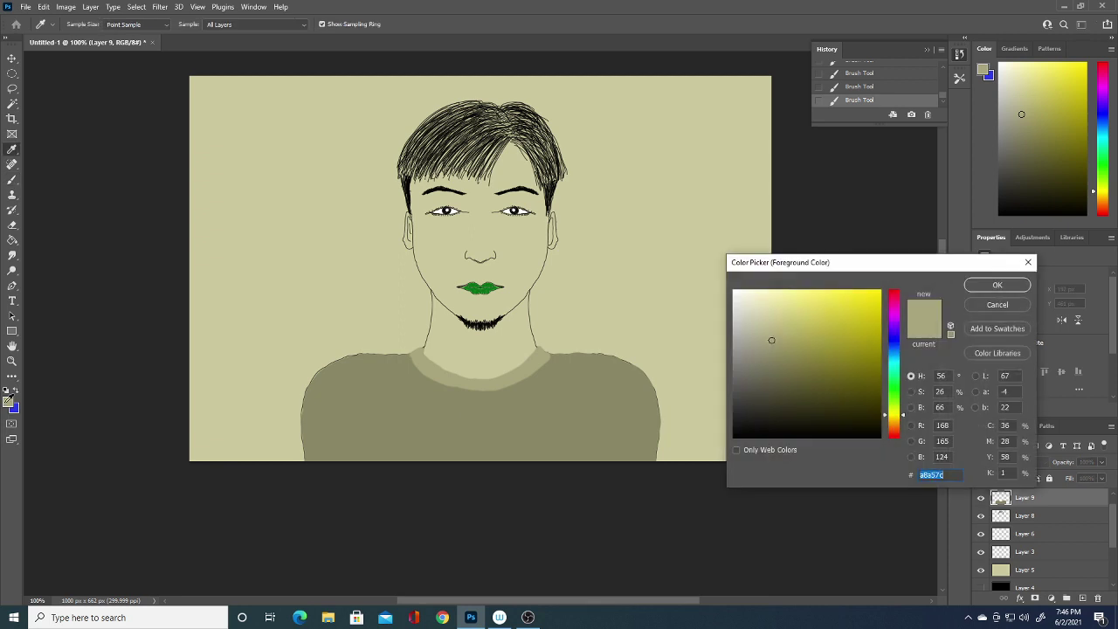
{"action": "left_click", "coordinate": [467, 409]}
{"action": "left_click", "coordinate": [993, 288]}
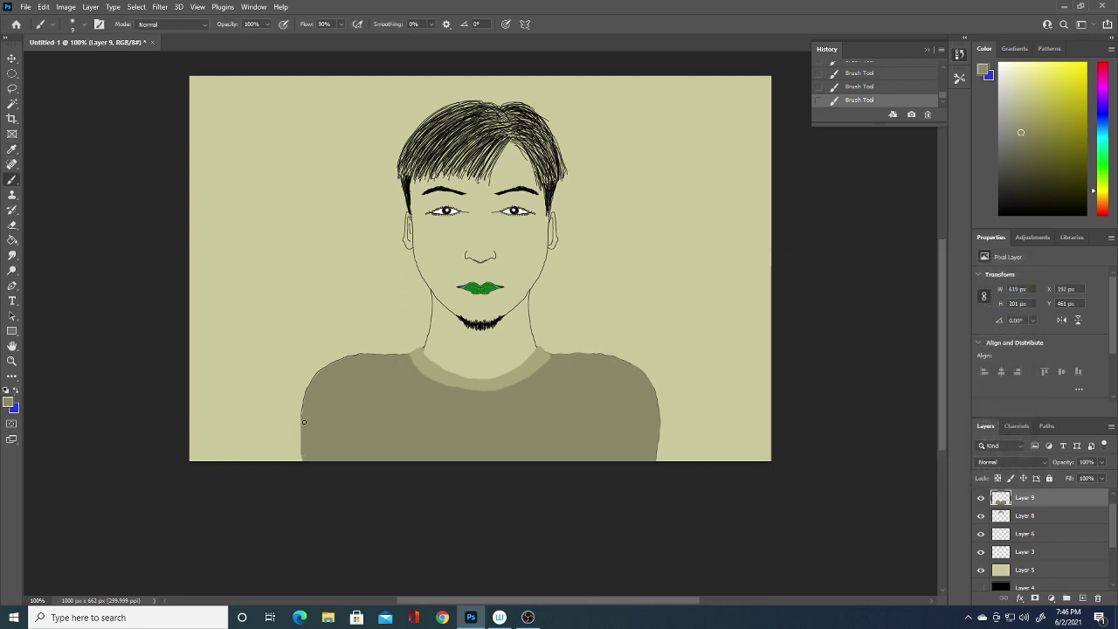
{"action": "left_click_drag", "start_coordinate": [303, 410], "coordinate": [335, 360]}
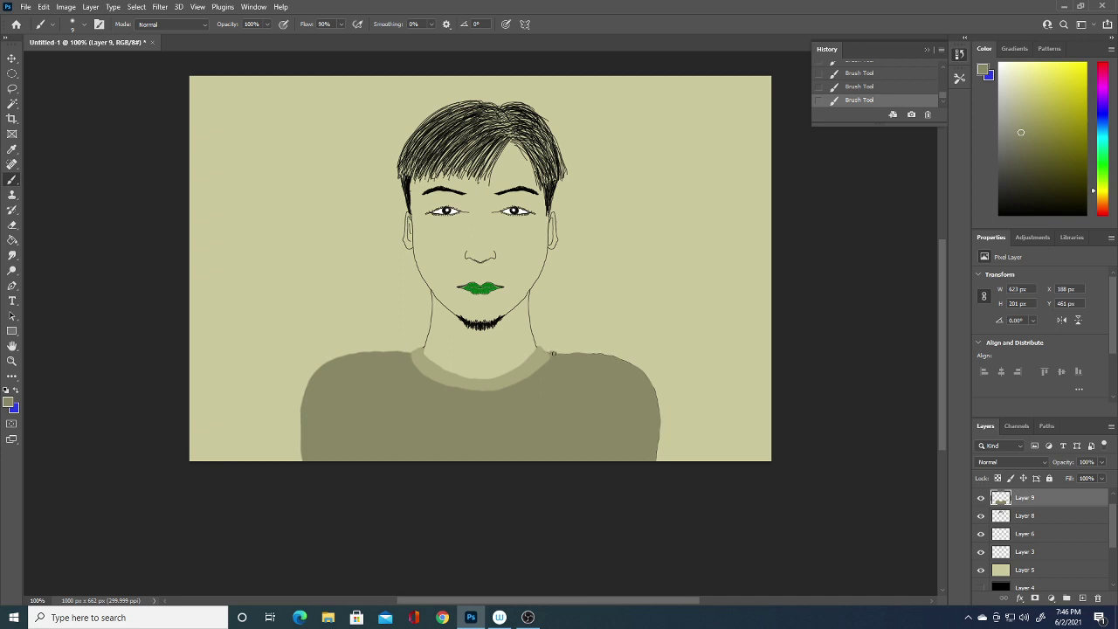
{"action": "left_click_drag", "start_coordinate": [553, 353], "coordinate": [606, 355]}
{"action": "left_click_drag", "start_coordinate": [660, 416], "coordinate": [659, 443]}
- Set the foreground colour to black and add a new layer for fold lines
{"action": "left_click", "coordinate": [9, 403]}
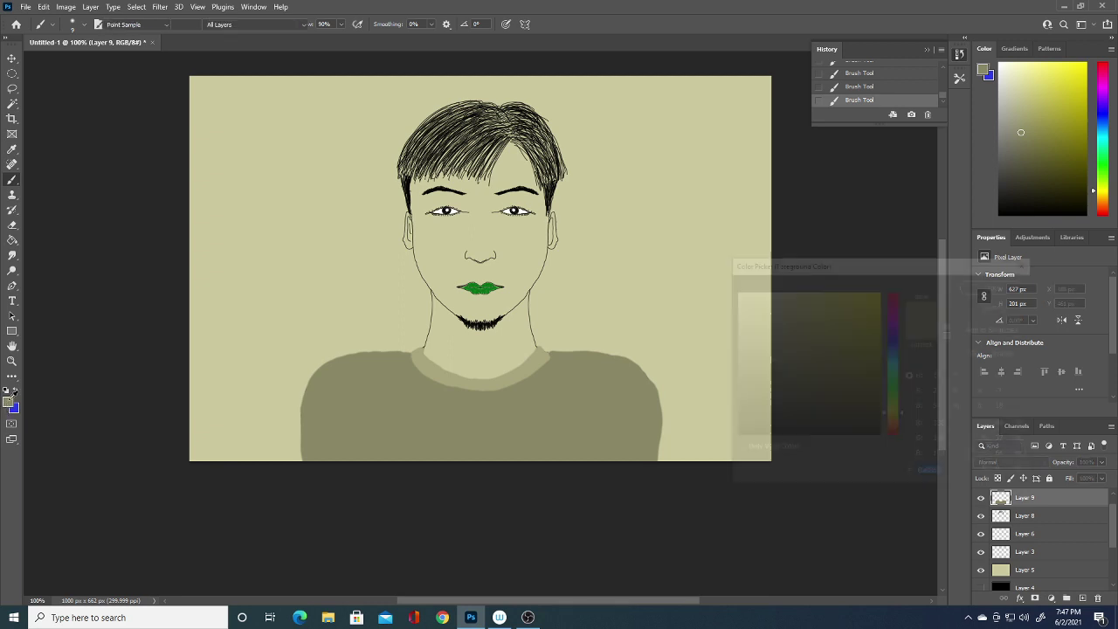
{"action": "left_click", "coordinate": [734, 437]}
{"action": "left_click", "coordinate": [997, 288]}
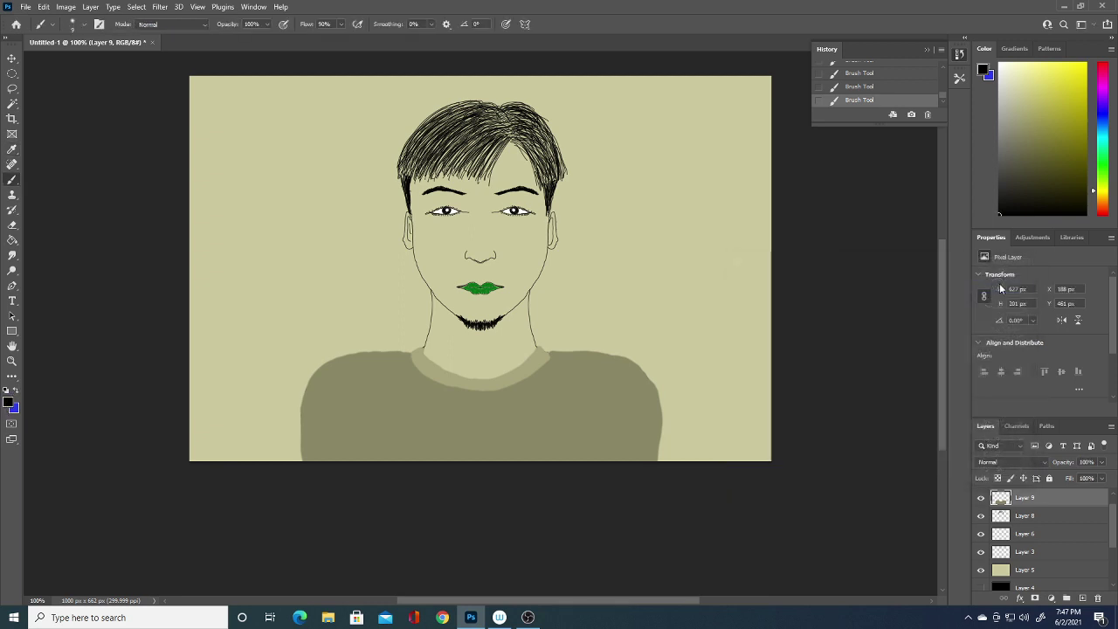
{"action": "left_click", "coordinate": [1081, 599]}
- Try a black fold line on the shirt, setting hardness to 0%, and undo both attempts
{"action": "left_click_drag", "start_coordinate": [375, 422], "coordinate": [377, 482]}
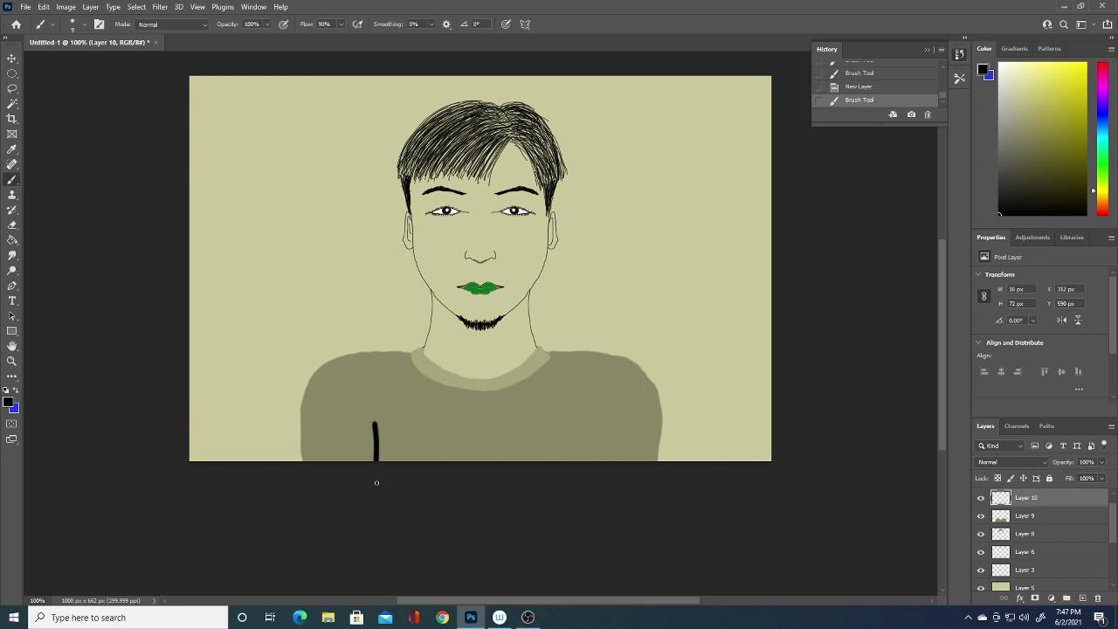
{"action": "key", "text": "ctrl+z"}
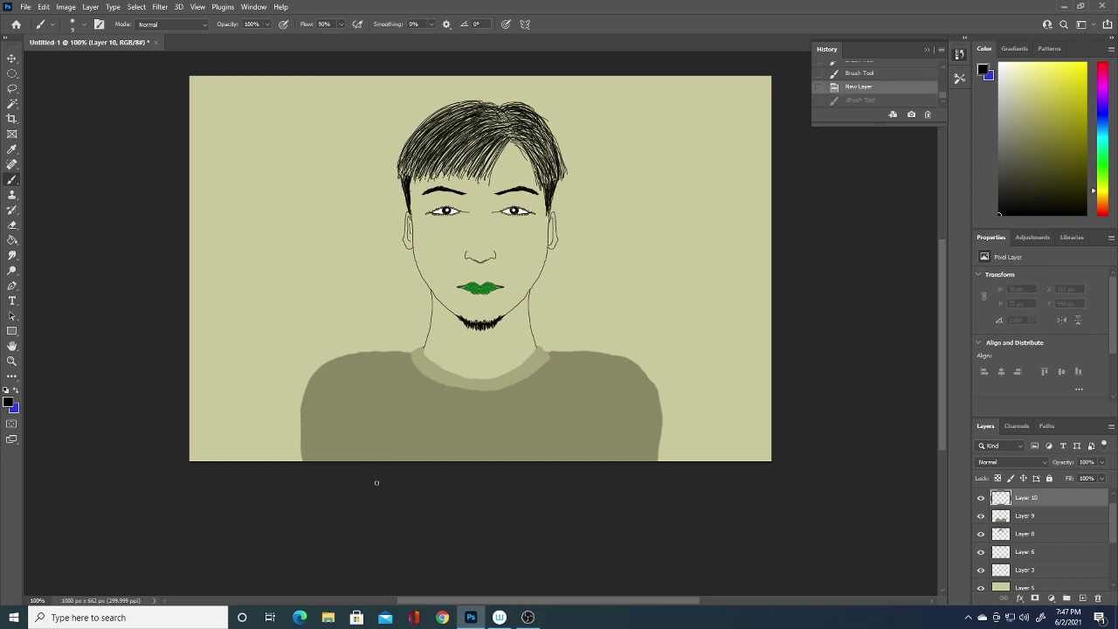
{"action": "left_click", "coordinate": [83, 24]}
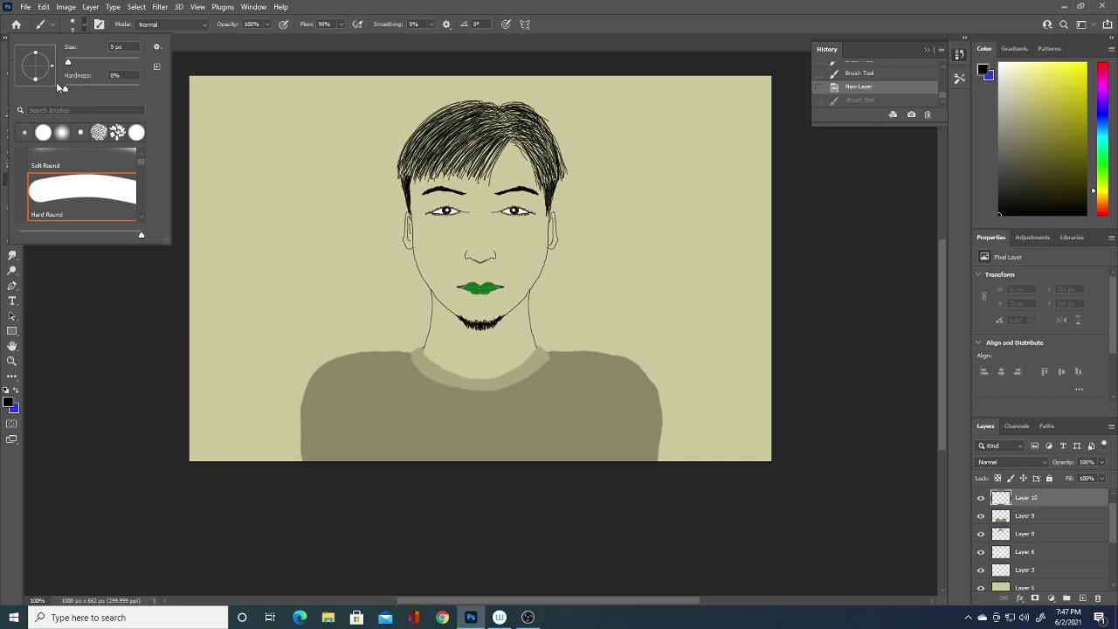
{"action": "left_click_drag", "start_coordinate": [61, 87], "coordinate": [54, 83]}
{"action": "left_click", "coordinate": [377, 433]}
{"action": "left_click_drag", "start_coordinate": [374, 430], "coordinate": [373, 475]}
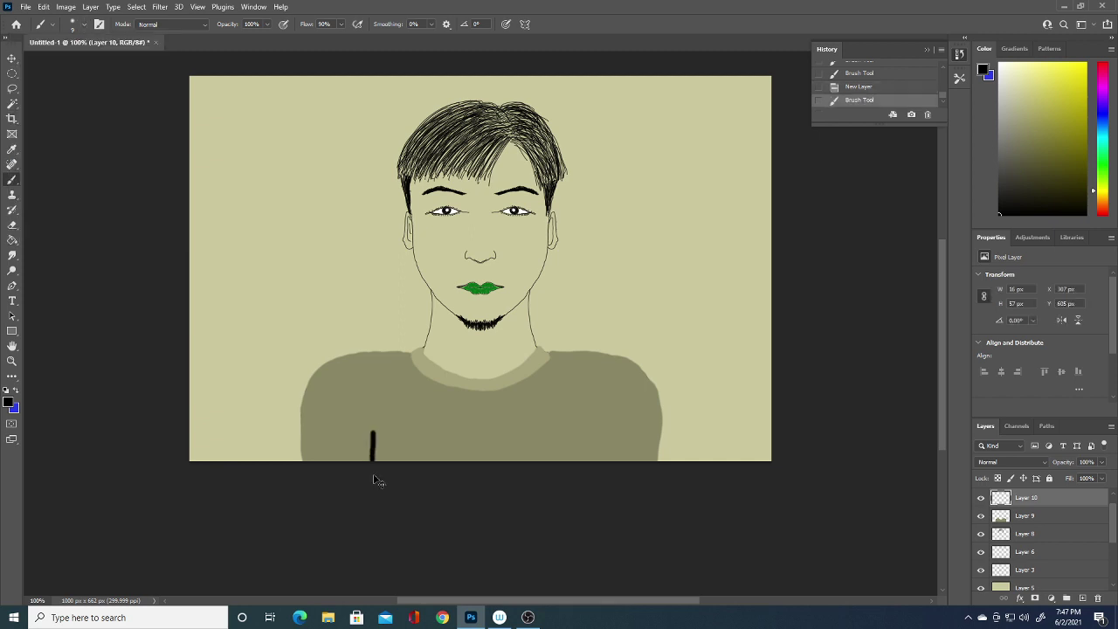
{"action": "key", "text": "ctrl+z"}
- With a 1 px brush, draw thin black fold lines on the shirt's left and right
{"action": "left_click", "coordinate": [83, 26]}
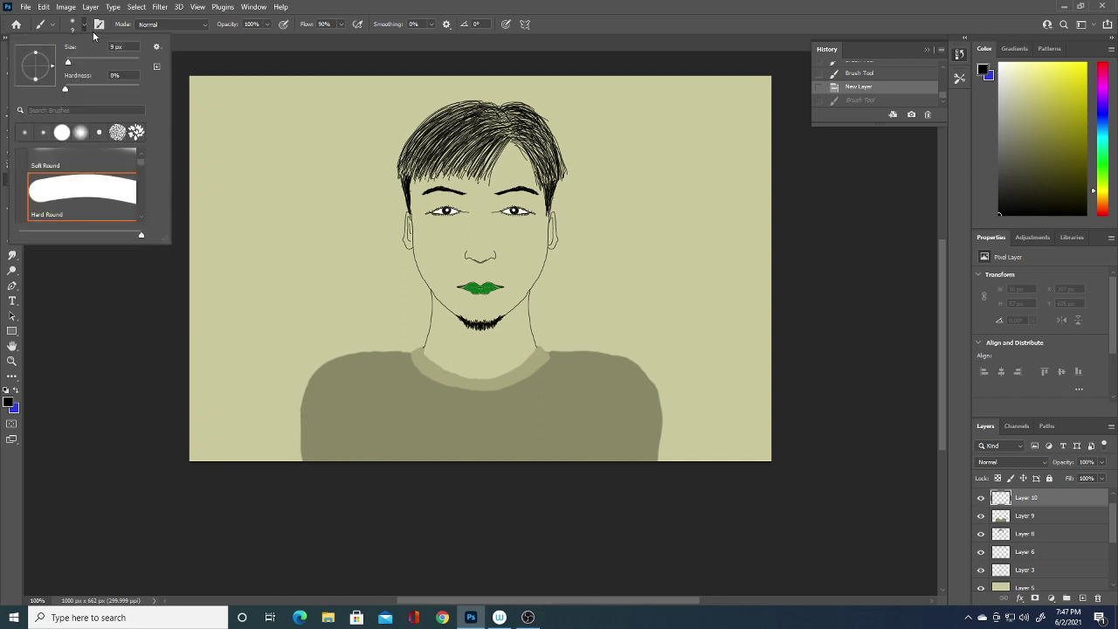
{"action": "left_click_drag", "start_coordinate": [74, 63], "coordinate": [59, 64]}
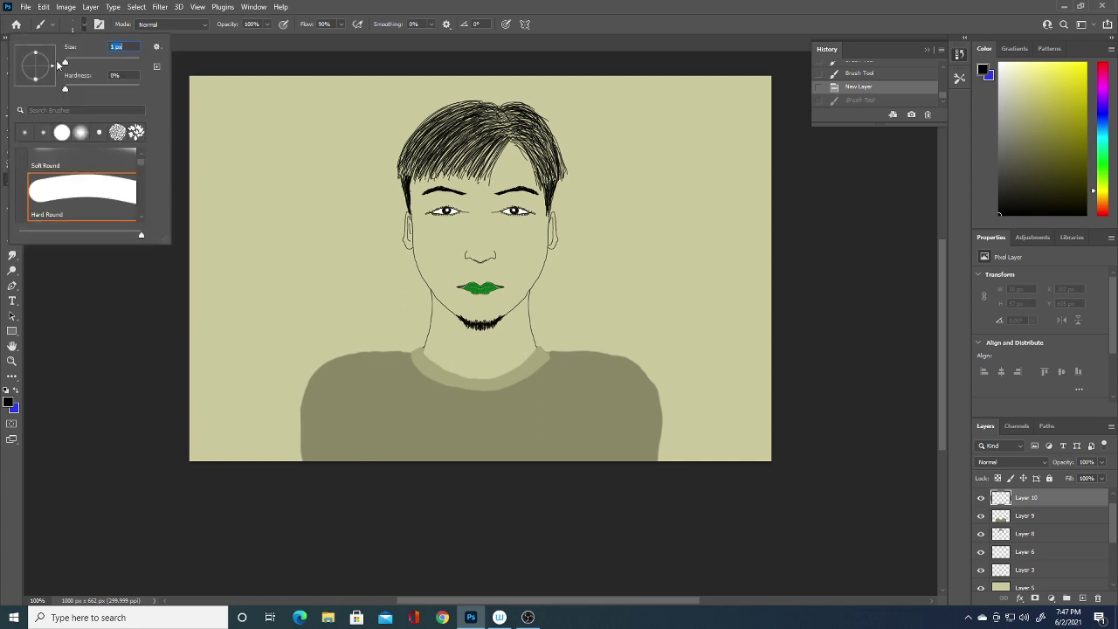
{"action": "left_click", "coordinate": [381, 436]}
{"action": "left_click_drag", "start_coordinate": [380, 430], "coordinate": [380, 468]}
{"action": "left_click_drag", "start_coordinate": [572, 427], "coordinate": [569, 471]}
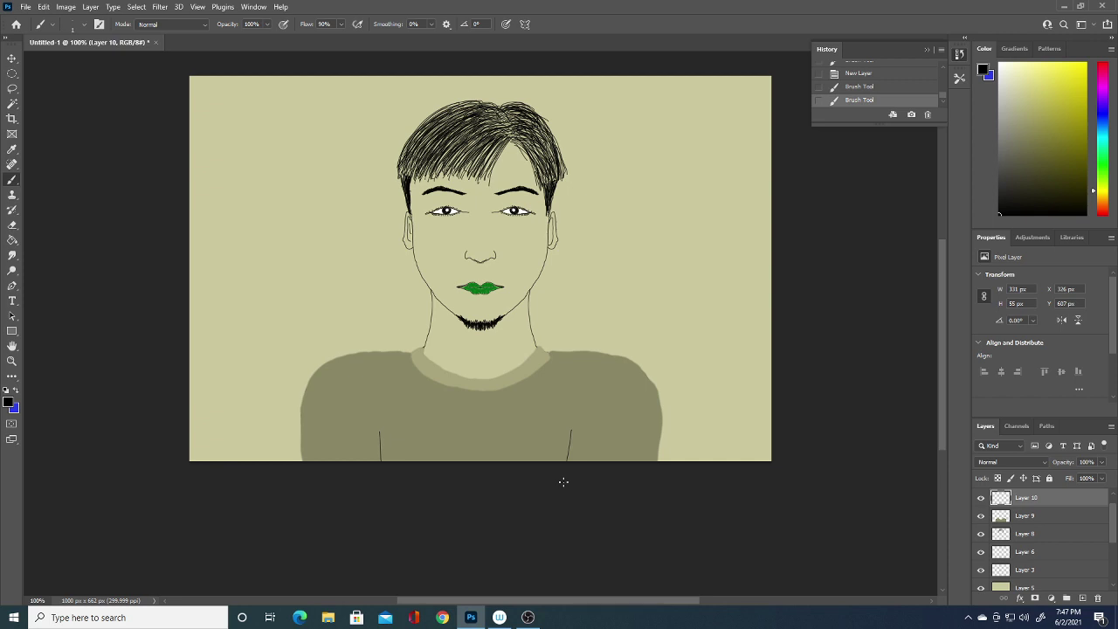
- Set the foreground to a darker shade of the shirt colour and return to the Brush
{"action": "left_click", "coordinate": [10, 403]}
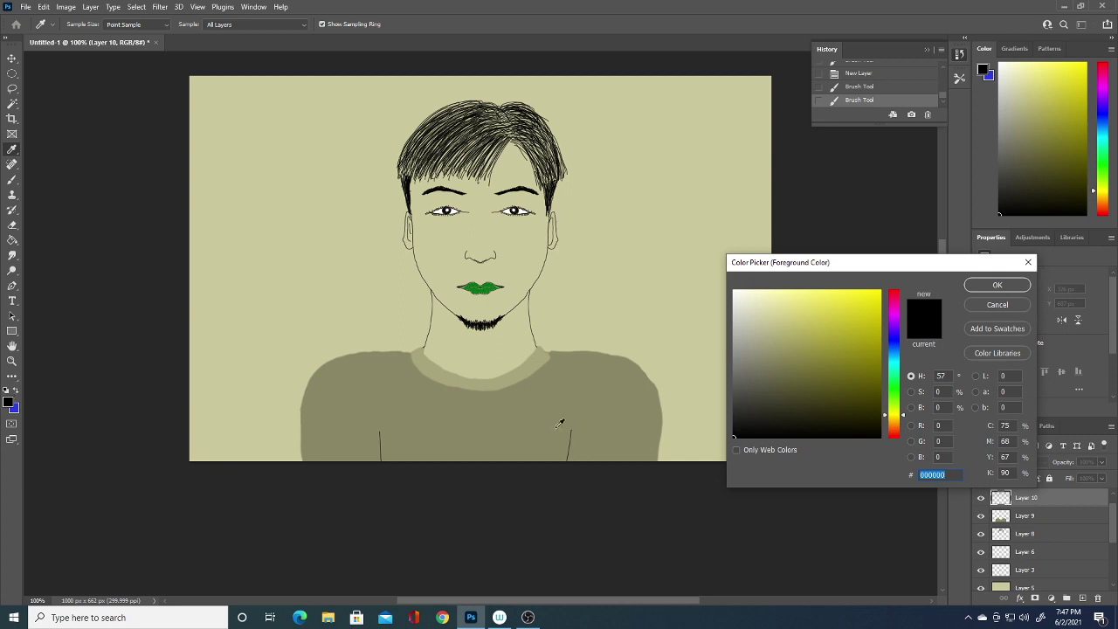
{"action": "left_click", "coordinate": [564, 424]}
{"action": "left_click", "coordinate": [770, 383]}
{"action": "key", "text": "Return"}
{"action": "key", "text": "b"}
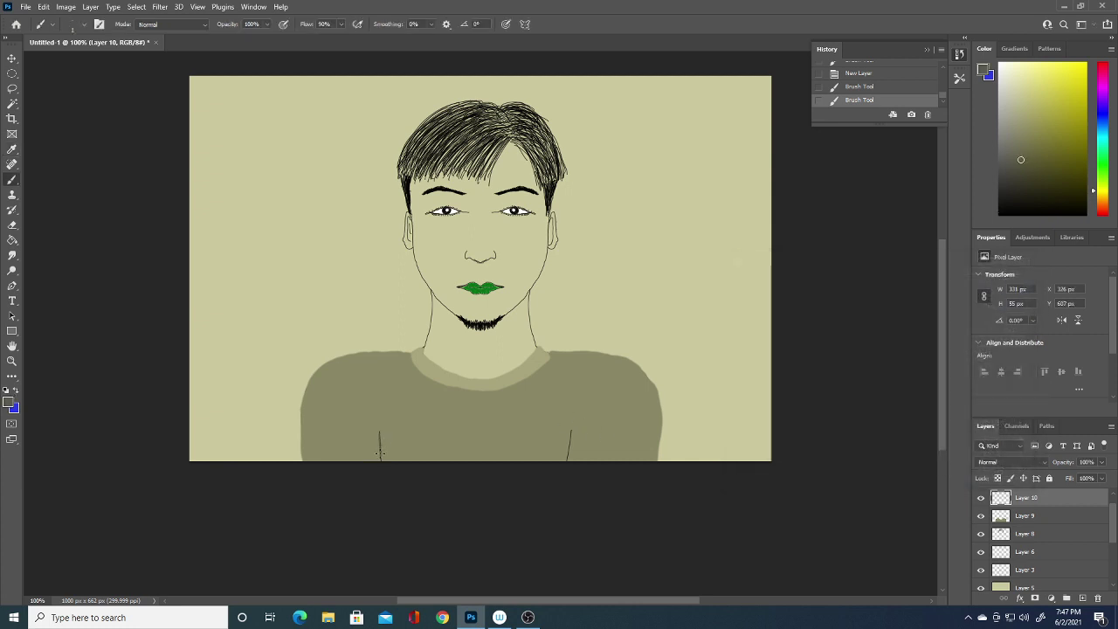
- Add short shading strokes beside both fold lines, undoing the arm-edge strokes
{"action": "left_click_drag", "start_coordinate": [379, 435], "coordinate": [380, 459]}
{"action": "left_click_drag", "start_coordinate": [569, 431], "coordinate": [567, 460]}
{"action": "left_click_drag", "start_coordinate": [303, 454], "coordinate": [302, 438]}
{"action": "key", "text": "ctrl+z"}
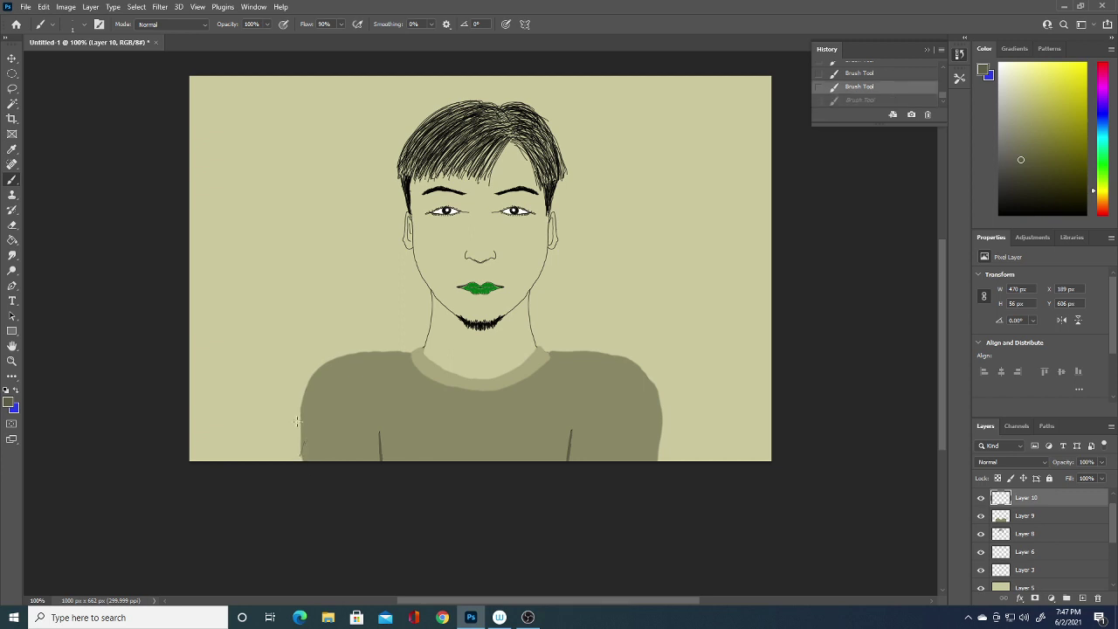
{"action": "key", "text": "ctrl+z"}
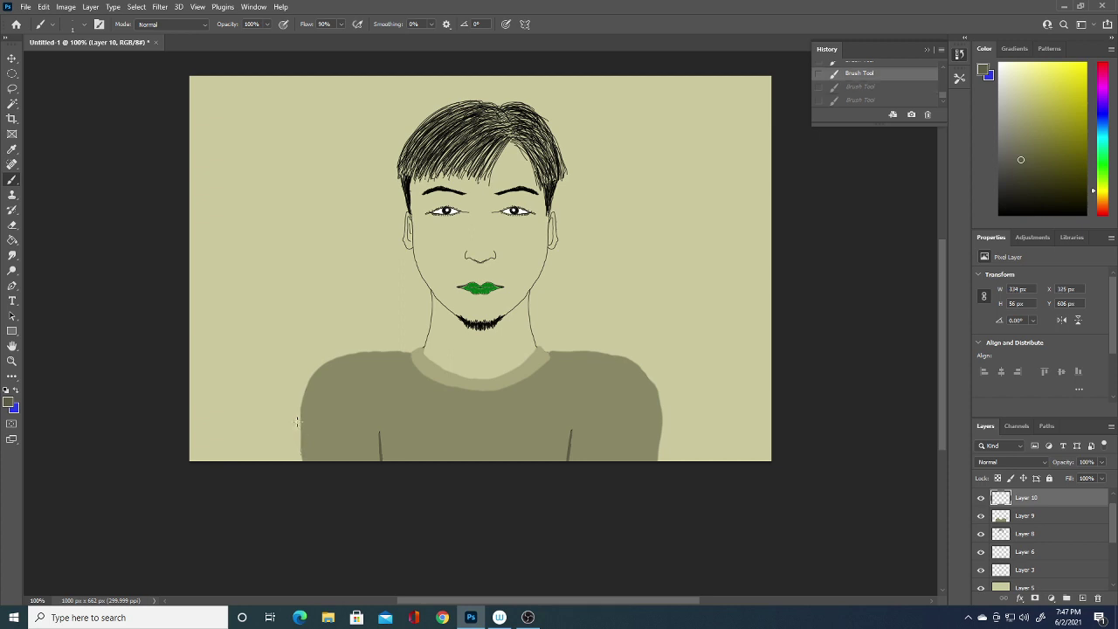
{"action": "left_click", "coordinate": [85, 26]}
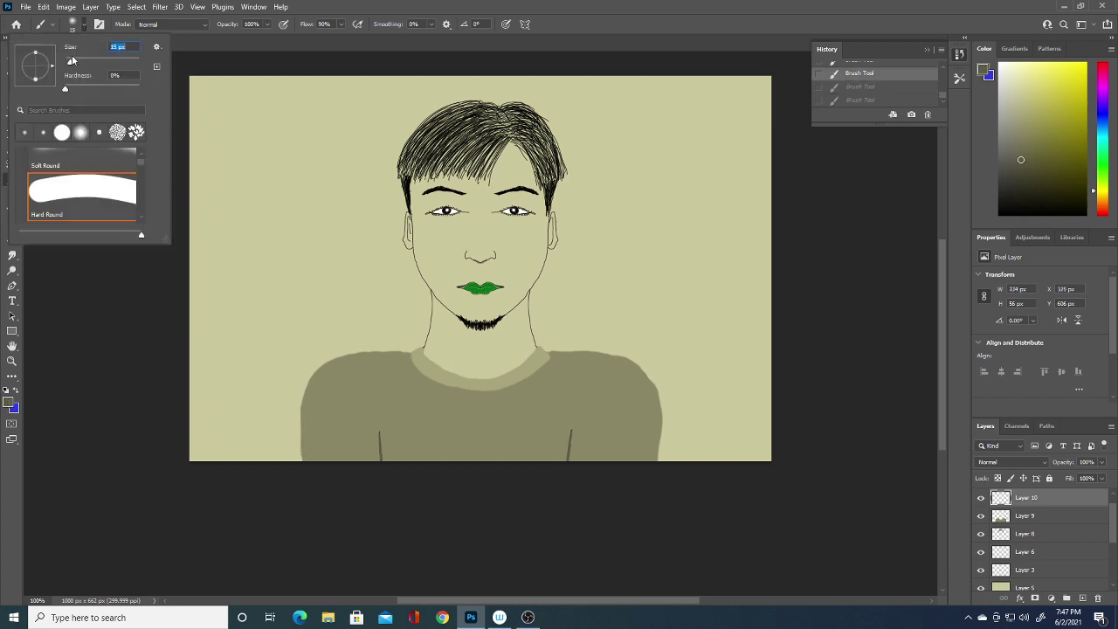
- Add Layer 11, try a dark stroke along the shirt's left edge, undo it, and hide the layer
{"action": "left_click", "coordinate": [1081, 598]}
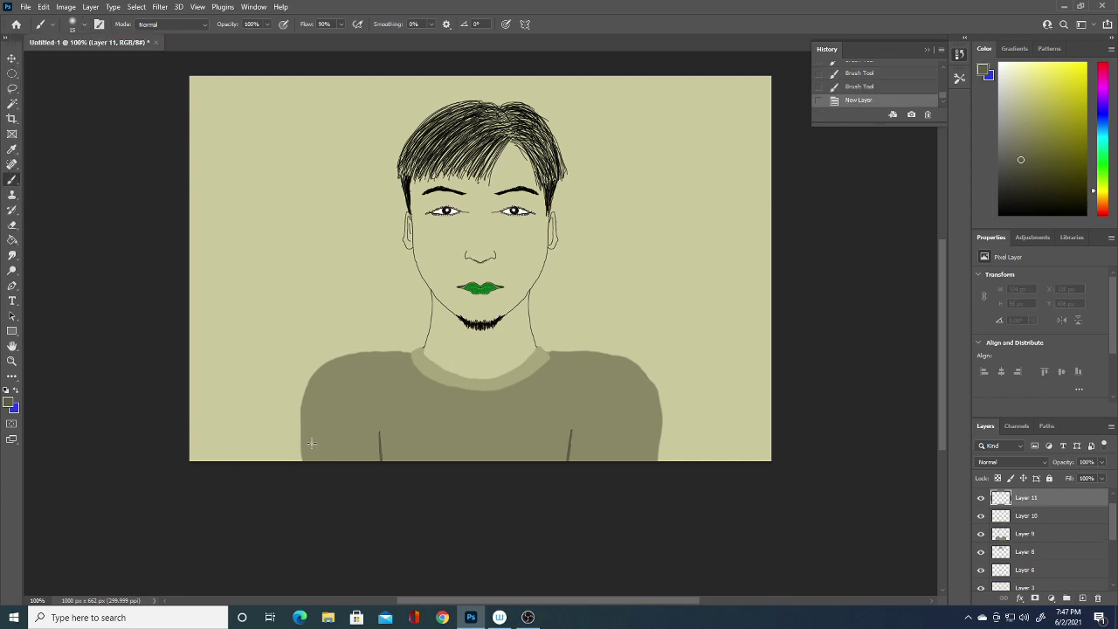
{"action": "mouse_move", "coordinate": [308, 451]}
{"action": "left_mouse_down"}
{"action": "mouse_move", "coordinate": [311, 392]}
{"action": "mouse_move", "coordinate": [325, 370]}
{"action": "mouse_move", "coordinate": [411, 343]}
{"action": "left_mouse_up"}
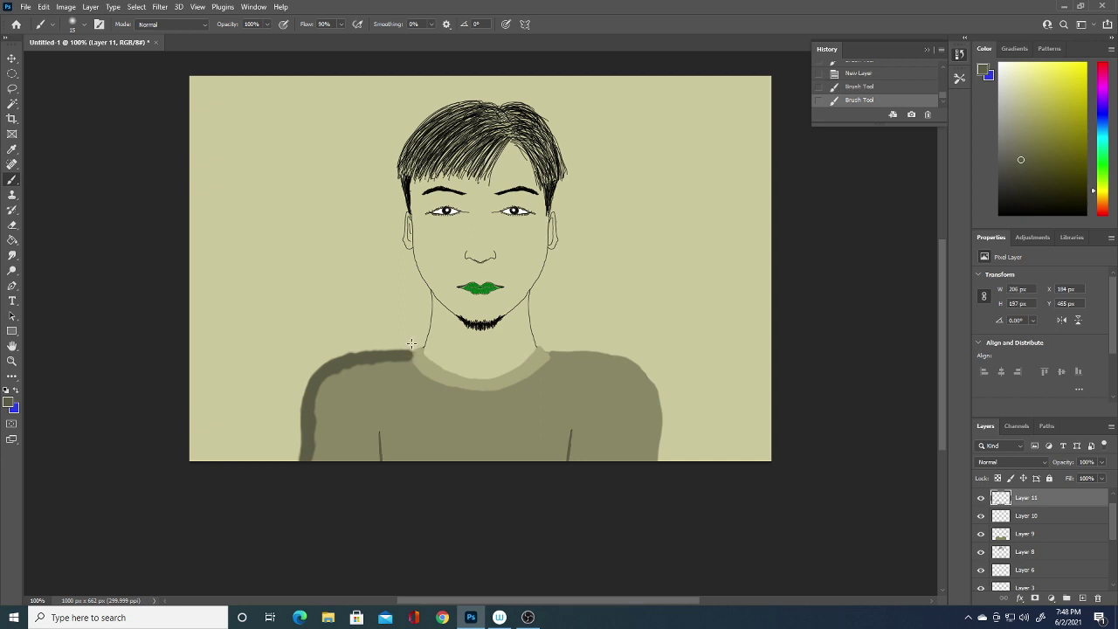
{"action": "key", "text": "ctrl+z"}
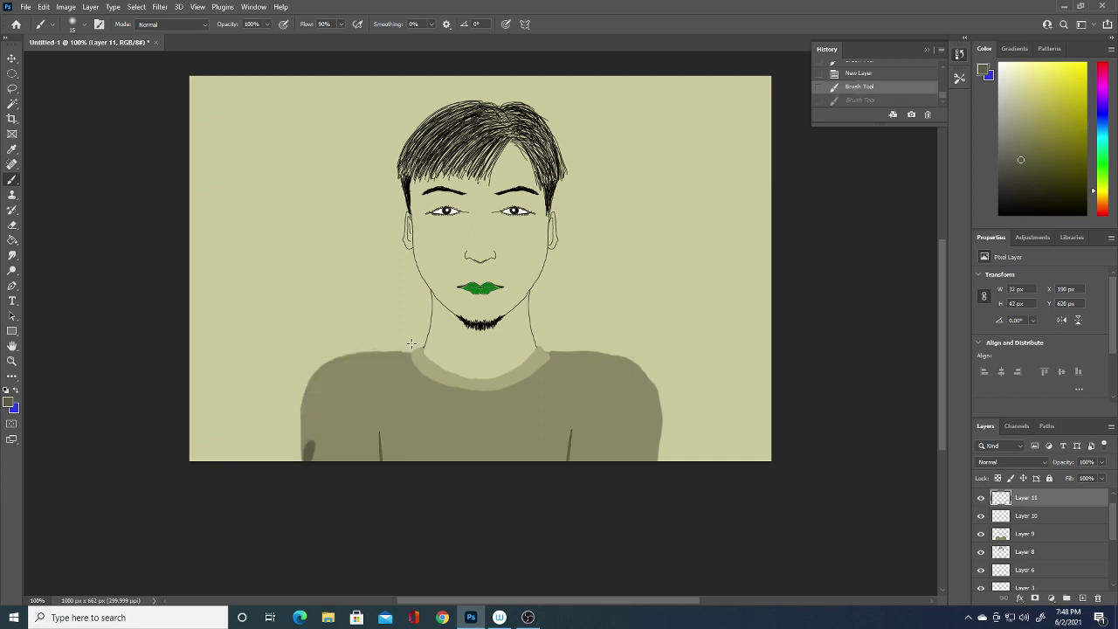
{"action": "left_click", "coordinate": [981, 498]}
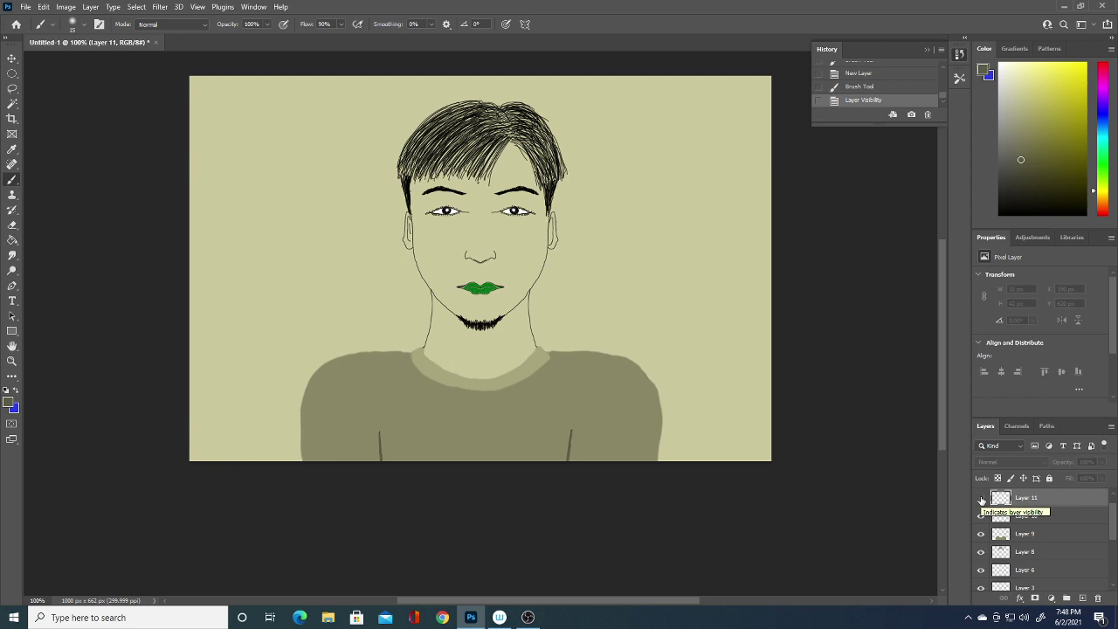
{"action": "left_click", "coordinate": [1044, 569]}
{"action": "left_click", "coordinate": [981, 569]}
{"action": "left_click", "coordinate": [980, 569]}
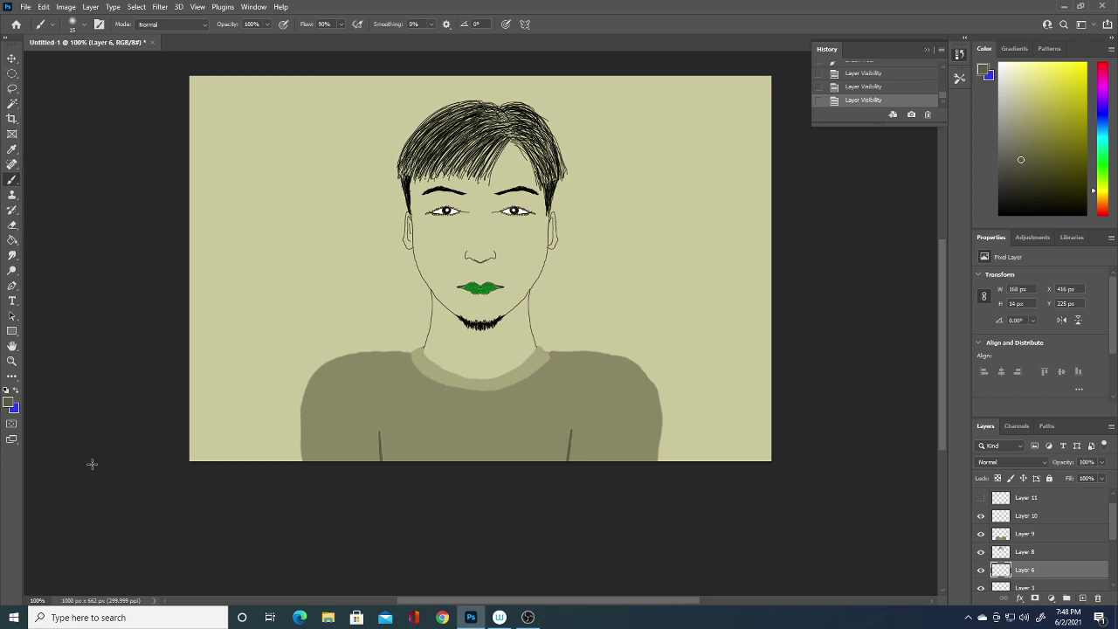
{"action": "left_click", "coordinate": [981, 534]}
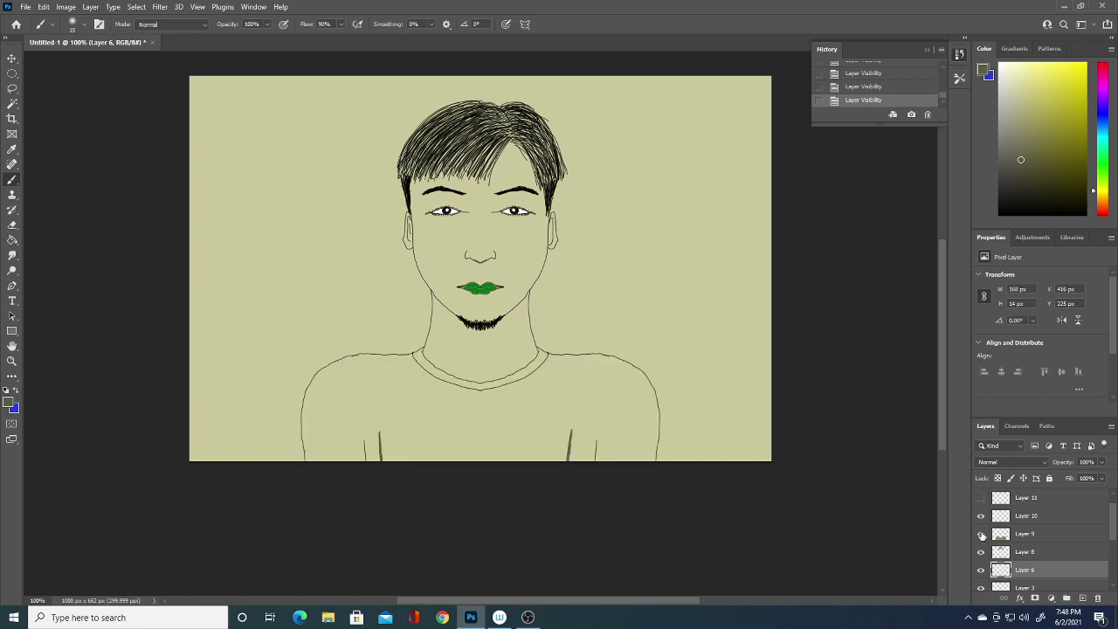
{"action": "left_click", "coordinate": [981, 534]}
{"action": "left_click", "coordinate": [981, 515]}
{"action": "left_click", "coordinate": [981, 515]}
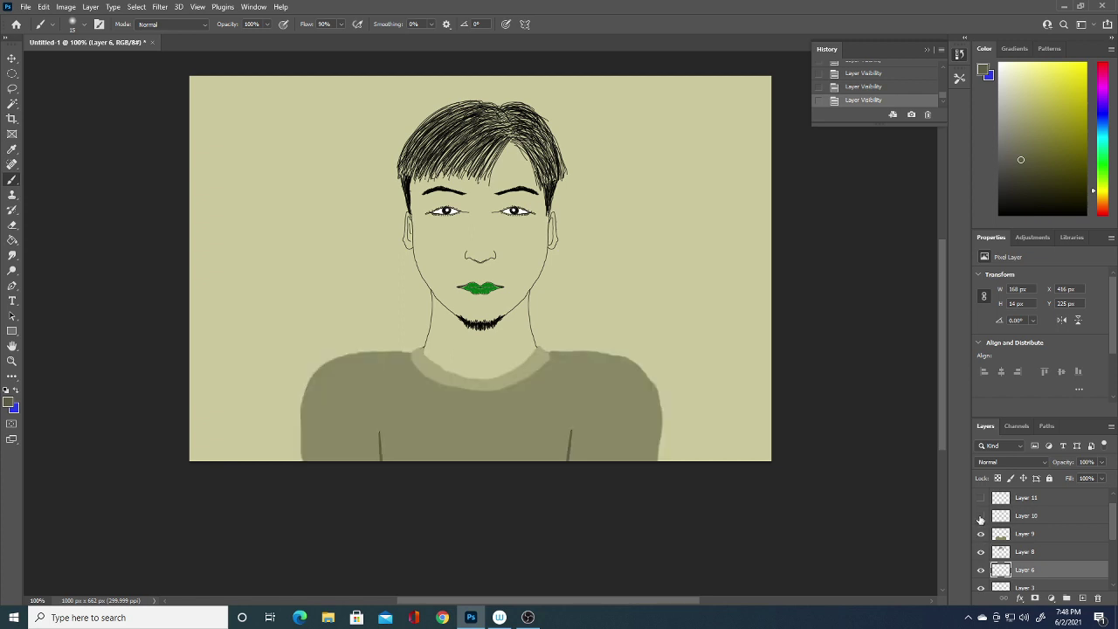
{"action": "left_click", "coordinate": [980, 515]}
{"action": "left_click", "coordinate": [981, 515]}
{"action": "left_click", "coordinate": [981, 588]}
{"action": "left_click", "coordinate": [981, 588]}
{"action": "scroll", "coordinate": [981, 572], "scroll_direction": "down", "scroll_amount": 1}
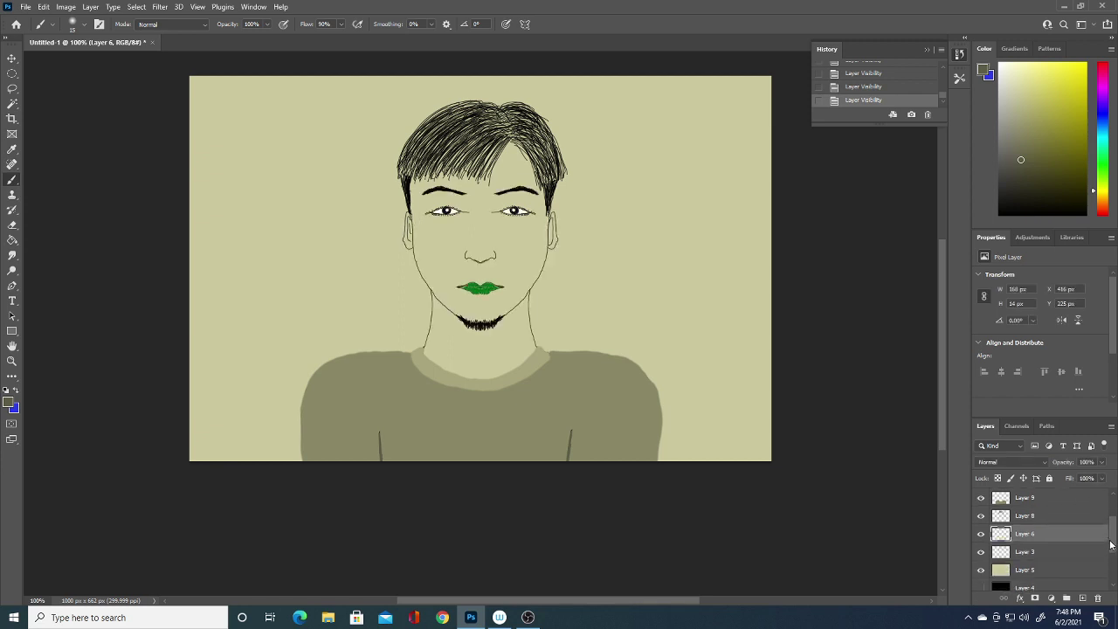
{"action": "scroll", "coordinate": [981, 559], "scroll_direction": "down", "scroll_amount": 2}
{"action": "left_click", "coordinate": [981, 549]}
{"action": "left_click", "coordinate": [981, 549]}
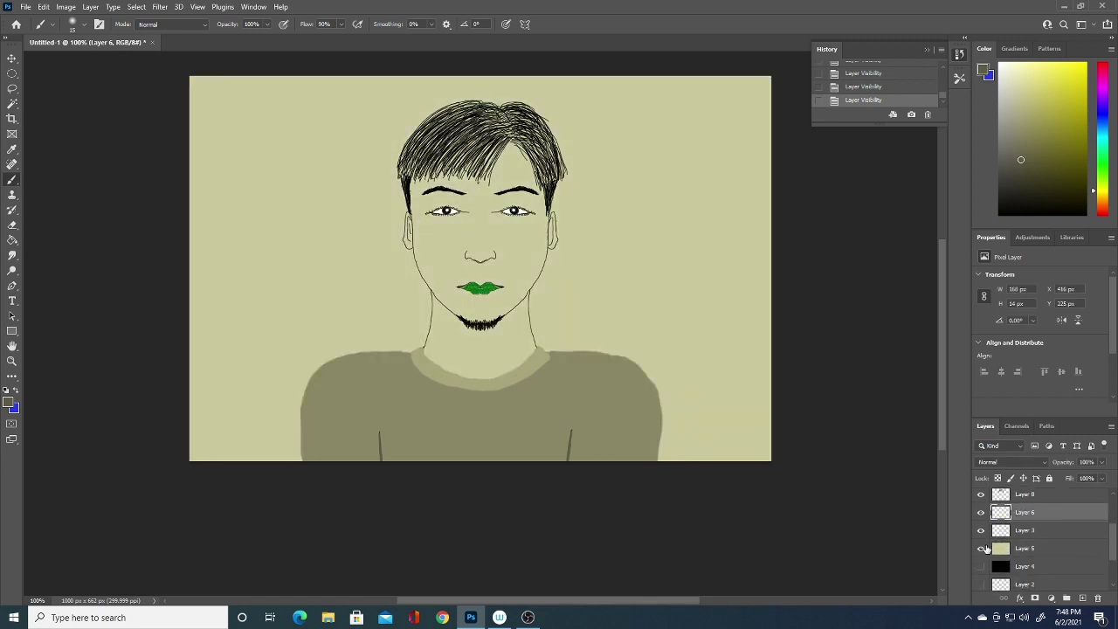
{"action": "left_click", "coordinate": [1043, 548]}
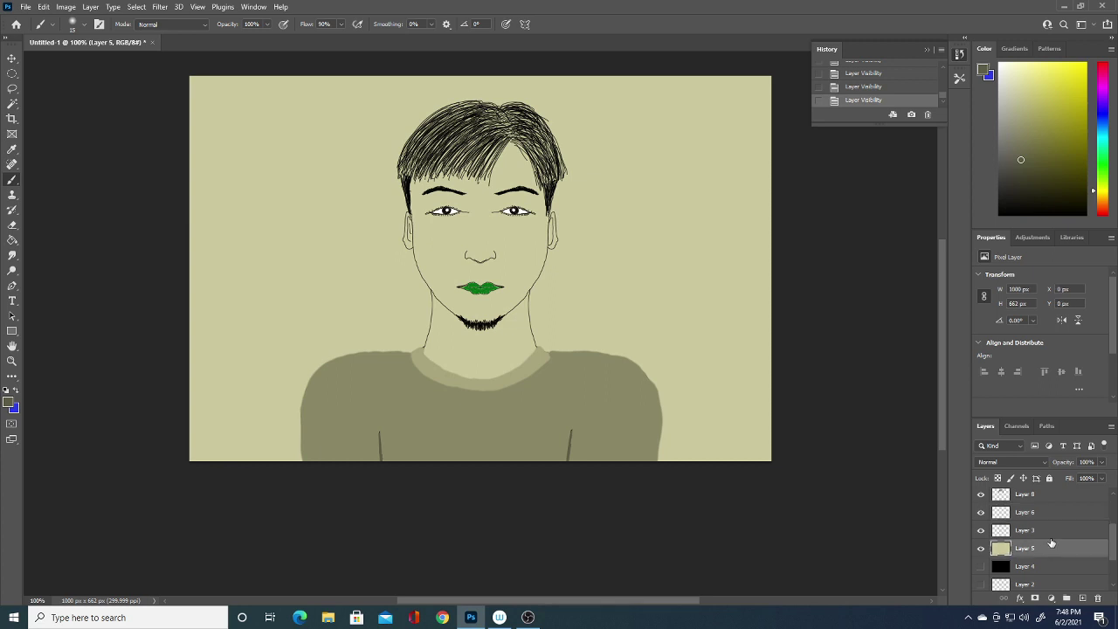
{"action": "left_click", "coordinate": [11, 243]}
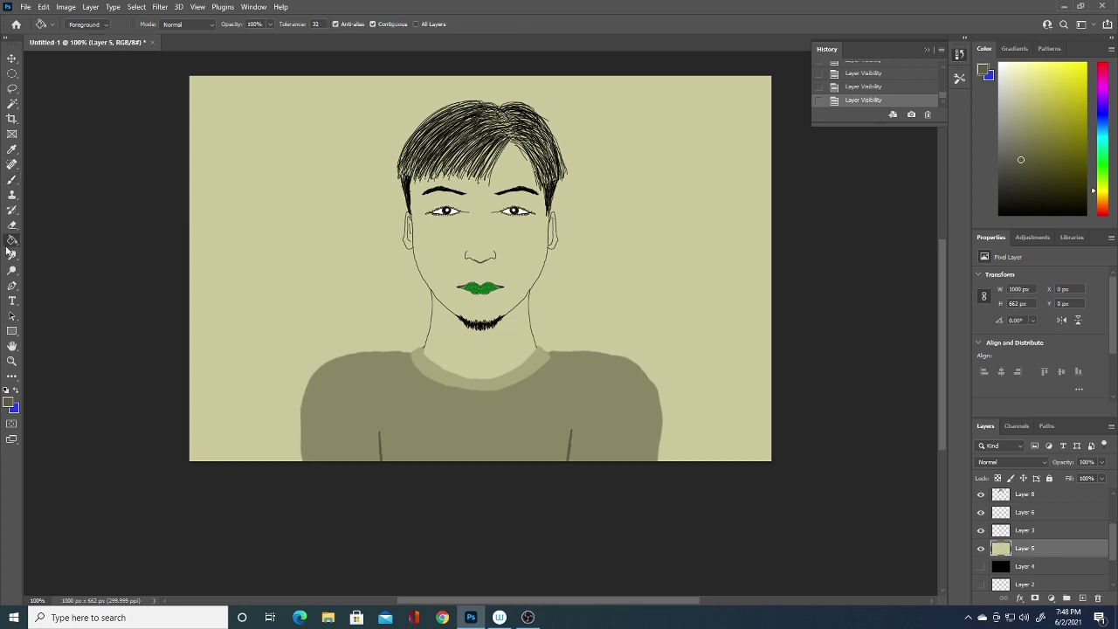
- Try a dark olive bucket fill and white erased strokes on the left, undoing them all
{"action": "left_click", "coordinate": [235, 273]}
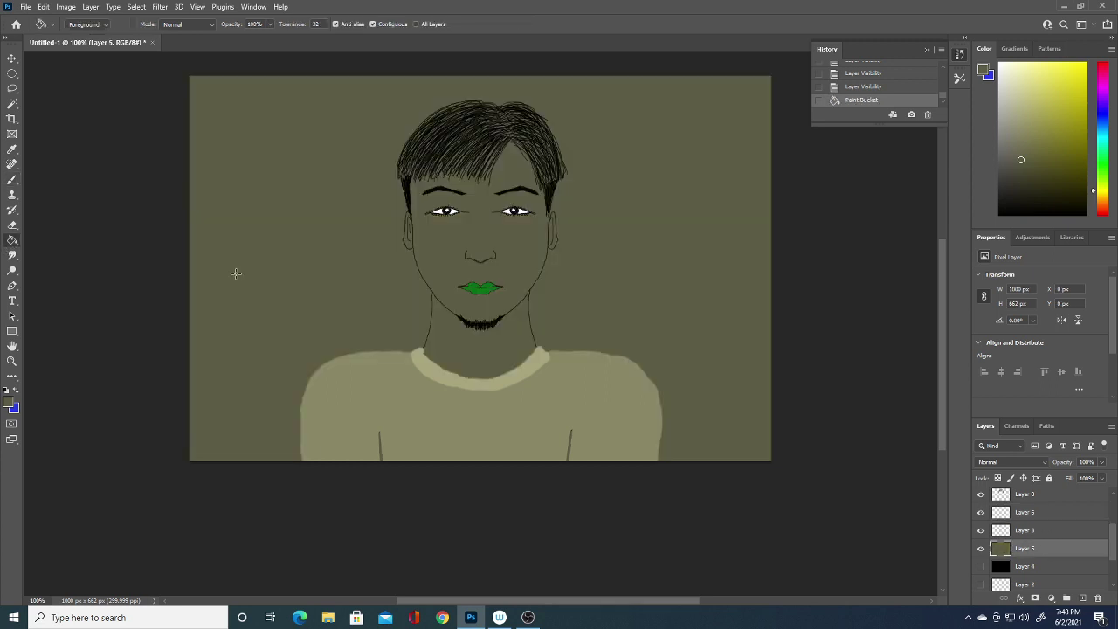
{"action": "key", "text": "ctrl+z"}
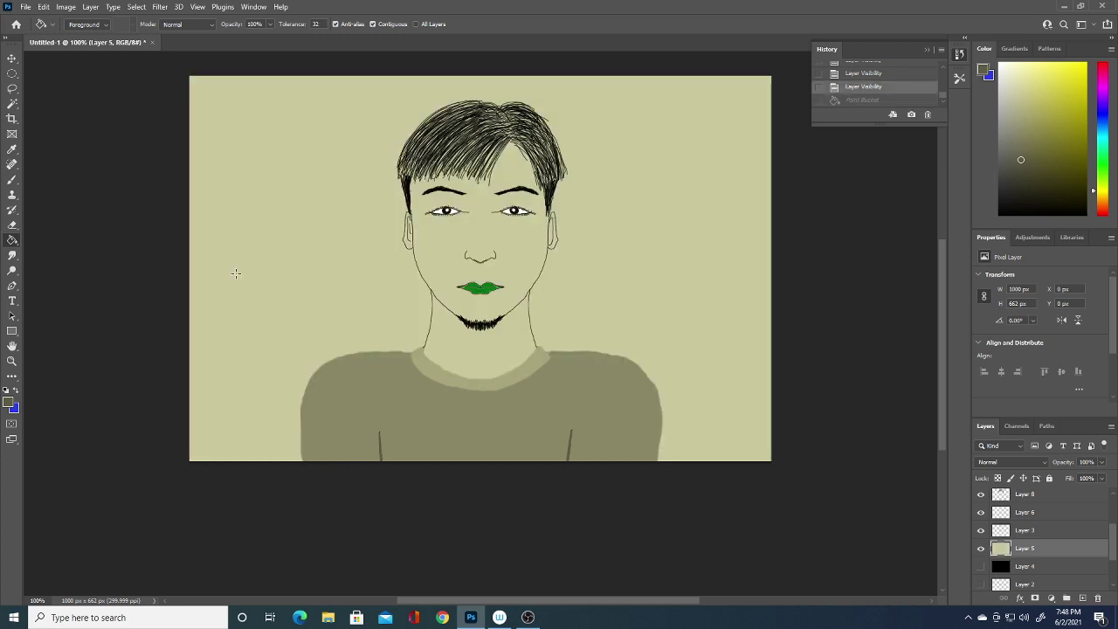
{"action": "mouse_move", "coordinate": [235, 273]}
{"action": "left_mouse_down"}
{"action": "mouse_move", "coordinate": [224, 249]}
{"action": "mouse_move", "coordinate": [242, 237]}
{"action": "mouse_move", "coordinate": [236, 149]}
{"action": "mouse_move", "coordinate": [214, 87]}
{"action": "mouse_move", "coordinate": [274, 154]}
{"action": "mouse_move", "coordinate": [278, 178]}
{"action": "mouse_move", "coordinate": [386, 67]}
{"action": "mouse_move", "coordinate": [503, 62]}
{"action": "mouse_move", "coordinate": [630, 153]}
{"action": "mouse_move", "coordinate": [724, 337]}
{"action": "mouse_move", "coordinate": [826, 247]}
{"action": "mouse_move", "coordinate": [760, 83]}
{"action": "mouse_move", "coordinate": [681, 127]}
{"action": "mouse_move", "coordinate": [769, 258]}
{"action": "mouse_move", "coordinate": [738, 118]}
{"action": "mouse_move", "coordinate": [604, 114]}
{"action": "mouse_move", "coordinate": [665, 335]}
{"action": "mouse_move", "coordinate": [749, 479]}
{"action": "left_mouse_up"}
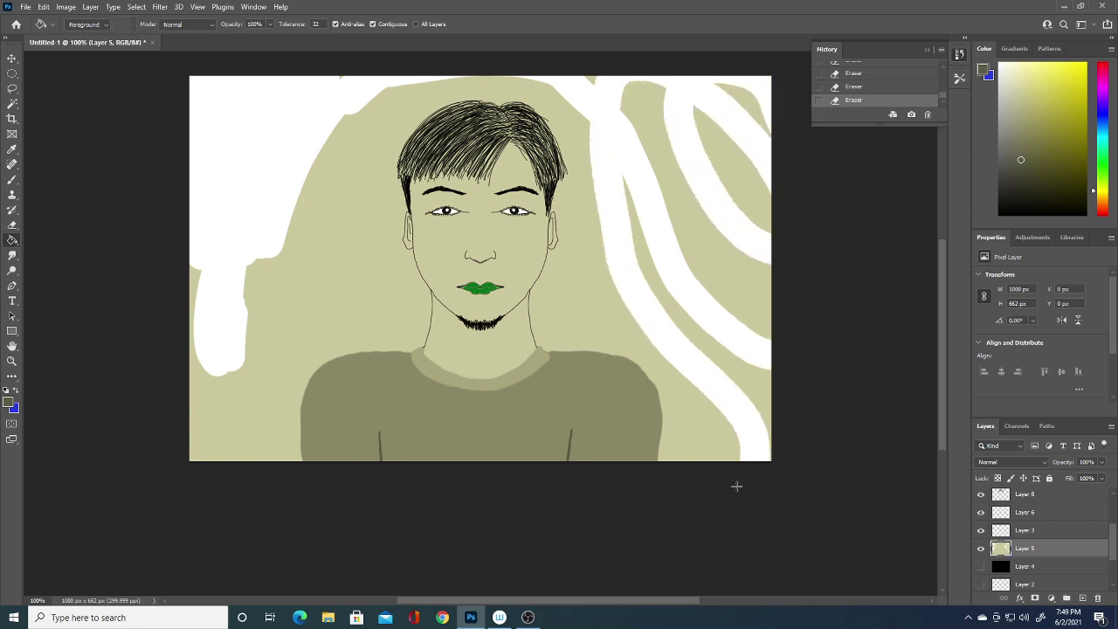
{"action": "key", "text": "ctrl+z"}
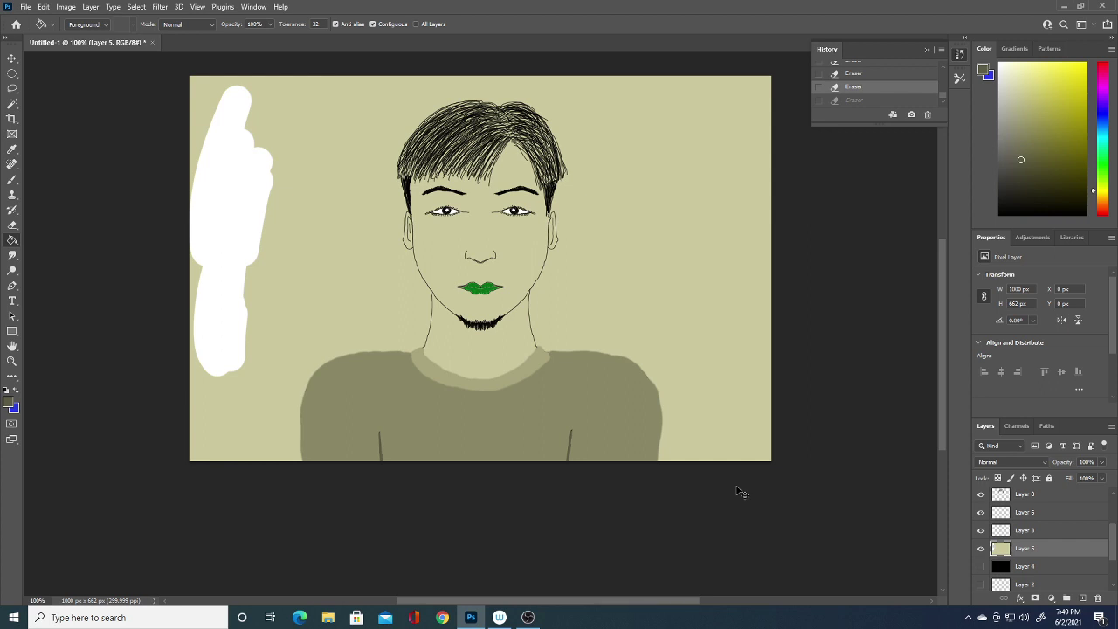
{"action": "key", "text": "ctrl+z"}
{"action": "key", "text": "ctrl+z"}
{"action": "key", "text": "ctrl+z"}
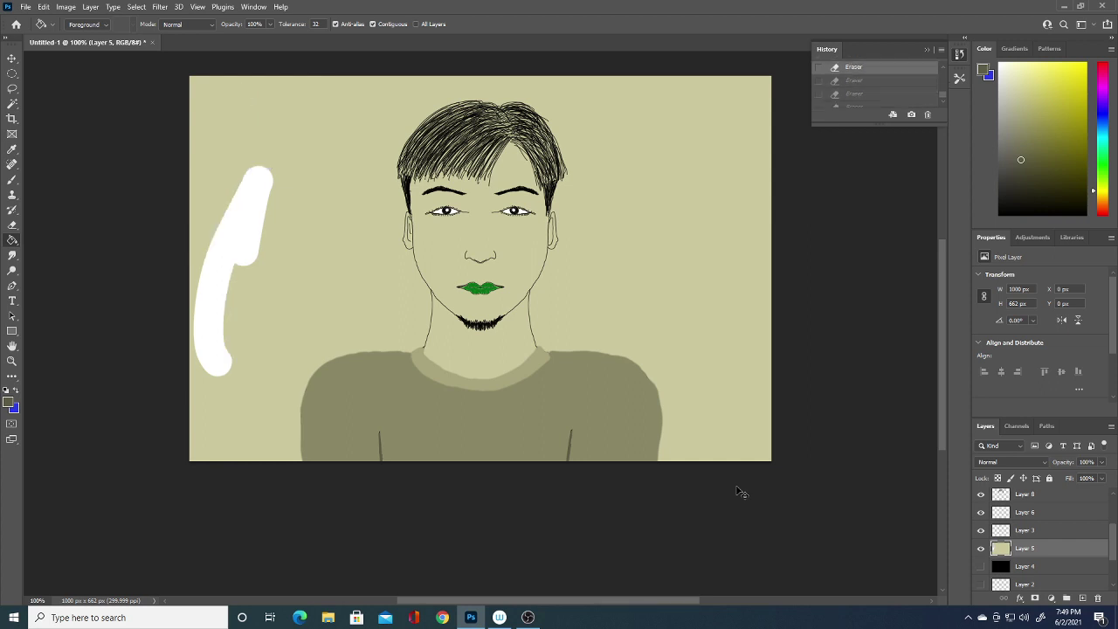
{"action": "key", "text": "ctrl+z"}
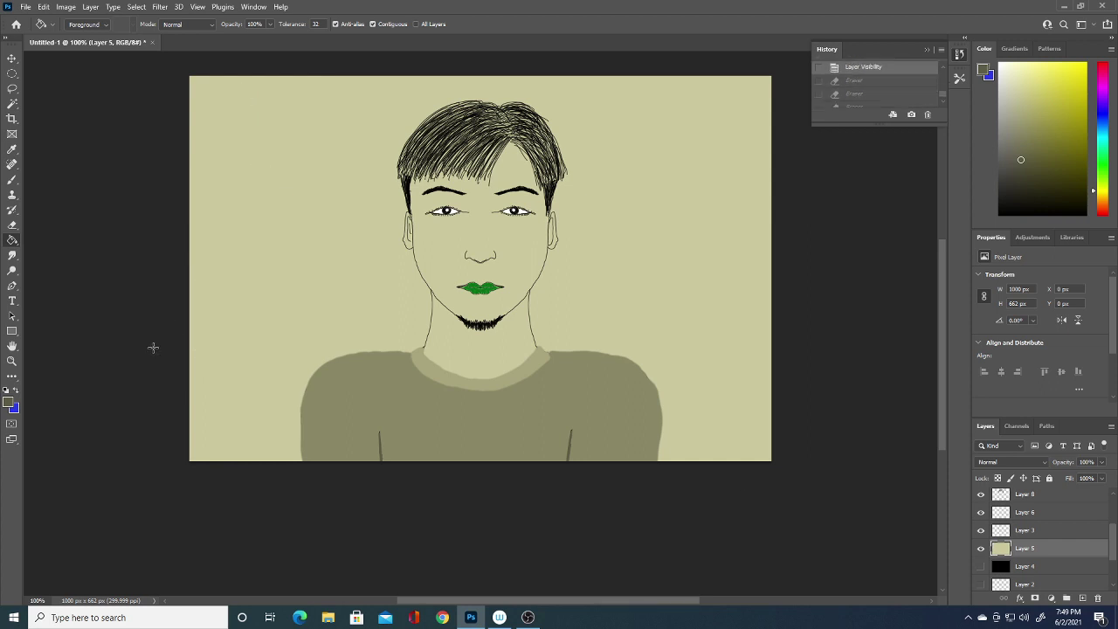
- Erase a long wavy white stripe down the left side of Layer 5, discarding a hook-shaped attempt
{"action": "mouse_move", "coordinate": [186, 220]}
{"action": "left_mouse_down"}
{"action": "mouse_move", "coordinate": [251, 258]}
{"action": "mouse_move", "coordinate": [218, 359]}
{"action": "mouse_move", "coordinate": [210, 432]}
{"action": "mouse_move", "coordinate": [239, 439]}
{"action": "mouse_move", "coordinate": [401, 182]}
{"action": "mouse_move", "coordinate": [485, 103]}
{"action": "mouse_move", "coordinate": [591, 58]}
{"action": "left_mouse_up"}
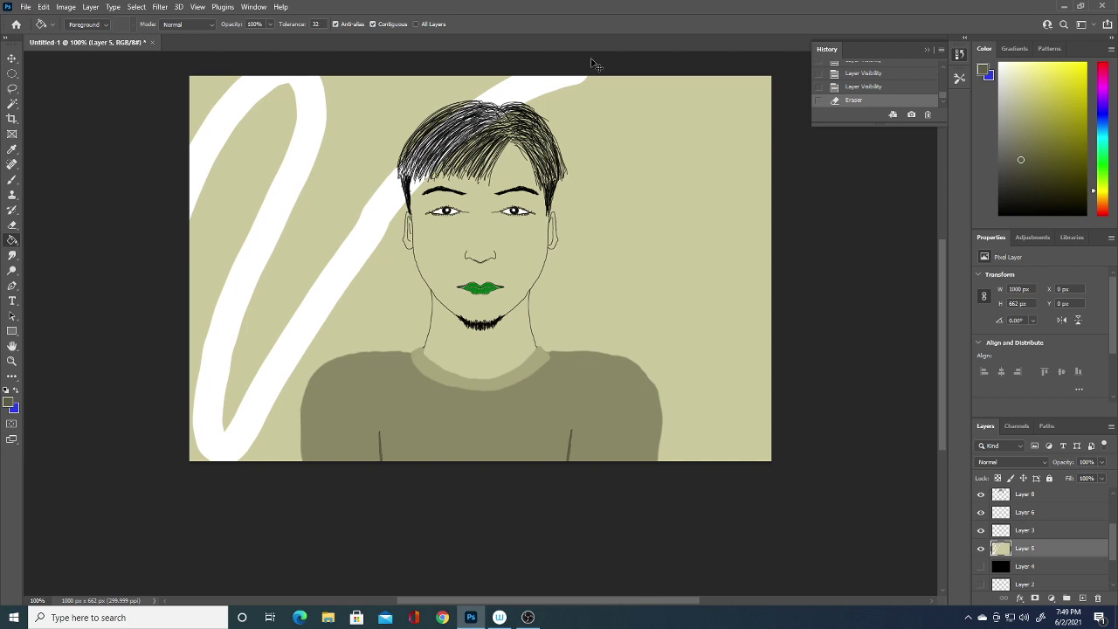
{"action": "key", "text": "ctrl+z"}
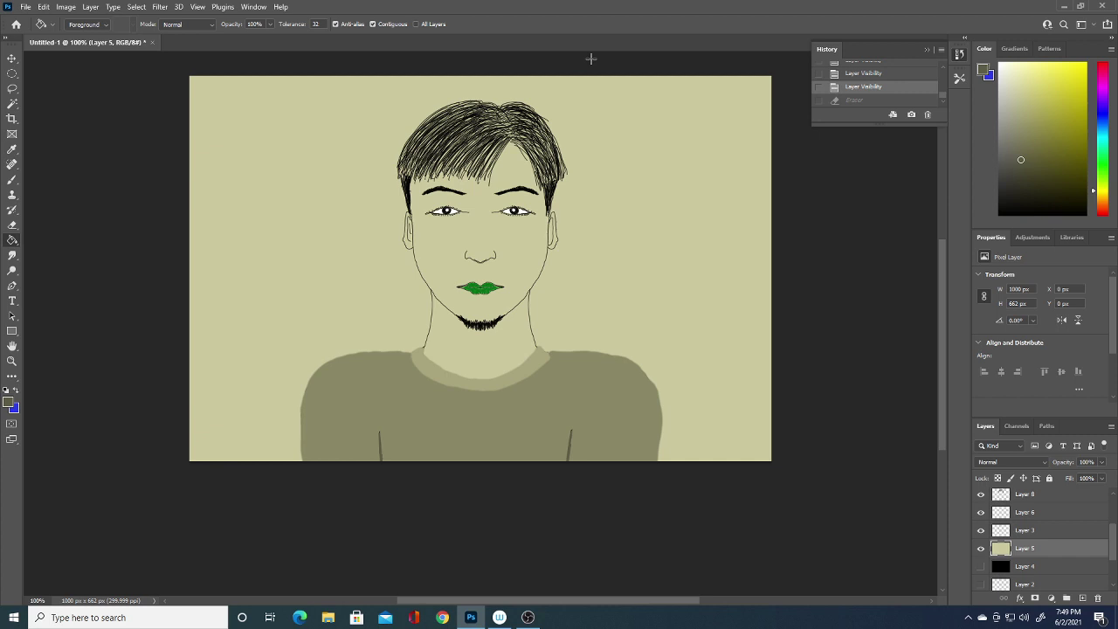
{"action": "mouse_move", "coordinate": [268, 60]}
{"action": "left_mouse_down"}
{"action": "mouse_move", "coordinate": [310, 201]}
{"action": "mouse_move", "coordinate": [246, 460]}
{"action": "mouse_move", "coordinate": [251, 500]}
{"action": "left_mouse_up"}
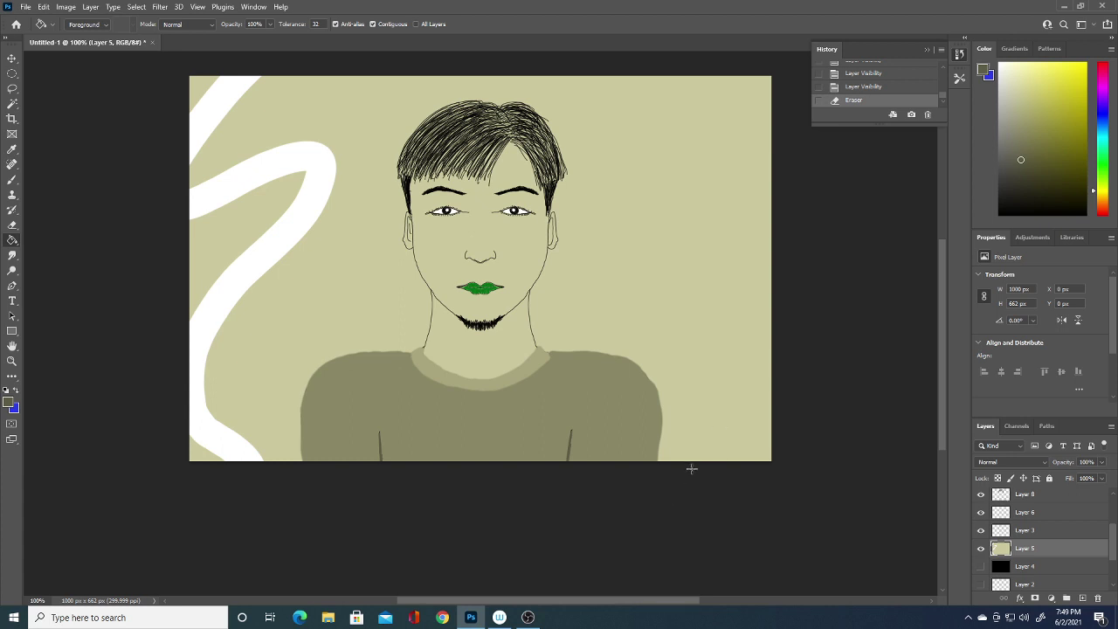
- Erase a long lower-right stripe, a white patch beside the shirt, and a curved right-side stripe
{"action": "mouse_move", "coordinate": [692, 469]}
{"action": "left_mouse_down"}
{"action": "mouse_move", "coordinate": [797, 295]}
{"action": "mouse_move", "coordinate": [628, 44]}
{"action": "mouse_move", "coordinate": [340, 320]}
{"action": "mouse_move", "coordinate": [250, 369]}
{"action": "mouse_move", "coordinate": [268, 400]}
{"action": "mouse_move", "coordinate": [317, 411]}
{"action": "left_mouse_up"}
{"action": "left_click_drag", "start_coordinate": [648, 429], "coordinate": [657, 429]}
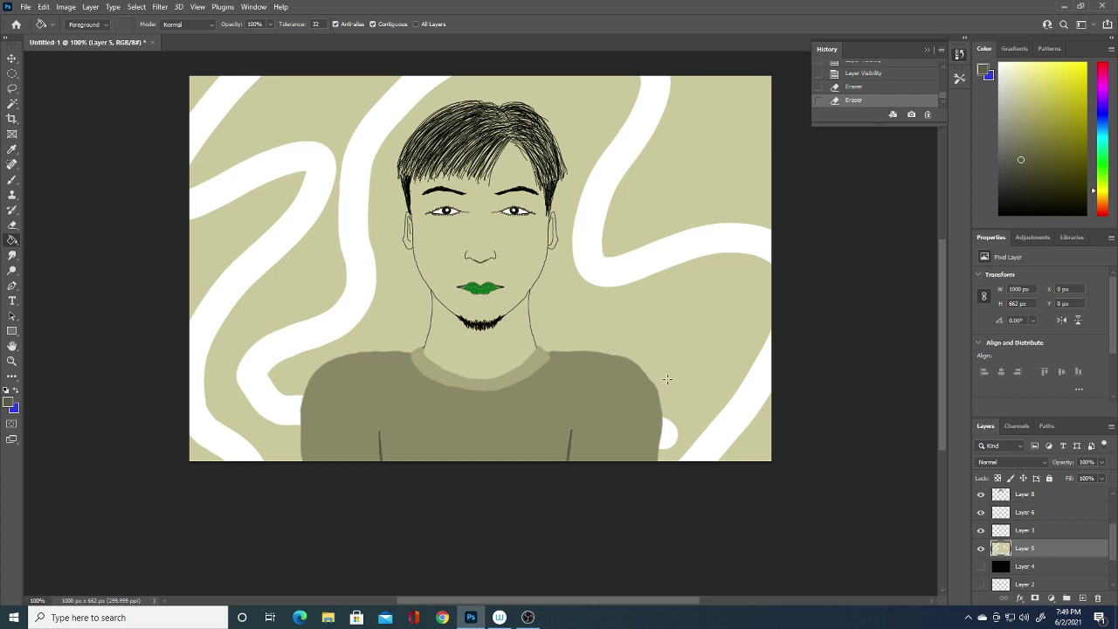
{"action": "left_click_drag", "start_coordinate": [663, 433], "coordinate": [666, 463]}
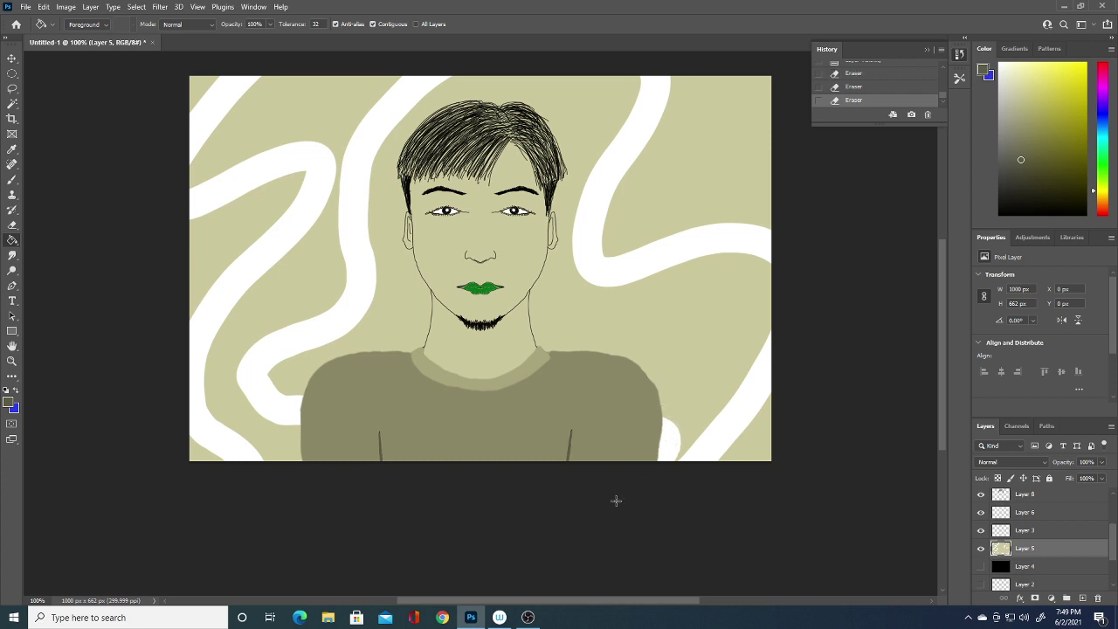
{"action": "mouse_move", "coordinate": [566, 323]}
{"action": "left_mouse_down"}
{"action": "mouse_move", "coordinate": [738, 321]}
{"action": "mouse_move", "coordinate": [631, 337]}
{"action": "mouse_move", "coordinate": [644, 305]}
{"action": "mouse_move", "coordinate": [728, 312]}
{"action": "mouse_move", "coordinate": [664, 320]}
{"action": "left_mouse_up"}
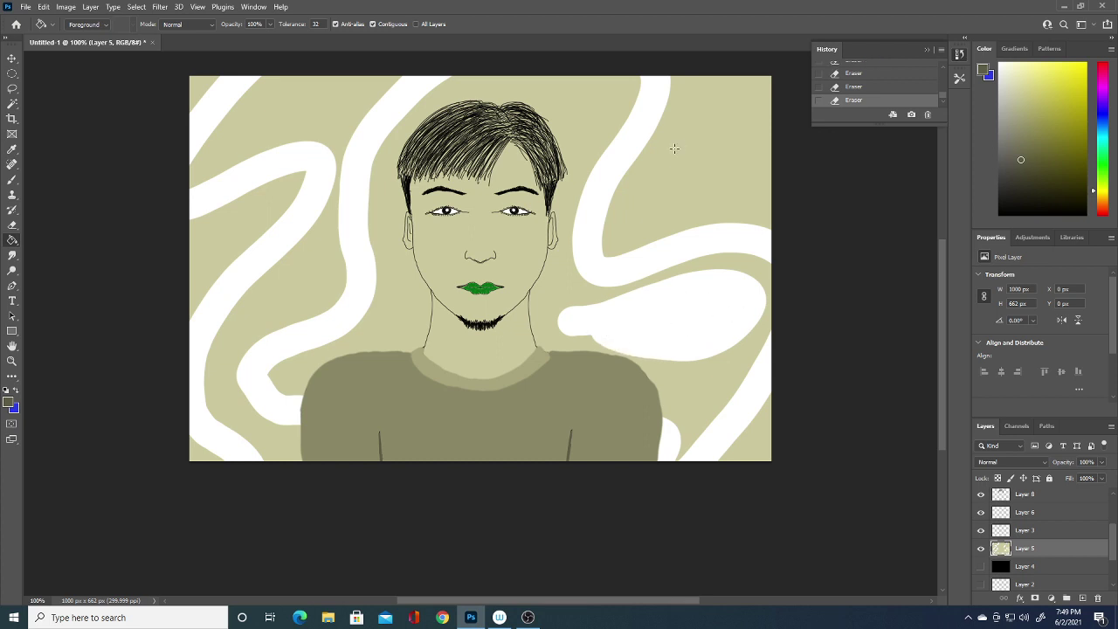
{"action": "left_click_drag", "start_coordinate": [587, 326], "coordinate": [632, 326]}
- Erase white stripes sweeping toward the top-right corner and right edge, undoing an oversized white area
{"action": "left_click_drag", "start_coordinate": [649, 199], "coordinate": [785, 70]}
{"action": "mouse_move", "coordinate": [659, 194]}
{"action": "left_mouse_down"}
{"action": "mouse_move", "coordinate": [745, 180]}
{"action": "mouse_move", "coordinate": [731, 120]}
{"action": "mouse_move", "coordinate": [717, 153]}
{"action": "mouse_move", "coordinate": [734, 161]}
{"action": "left_mouse_up"}
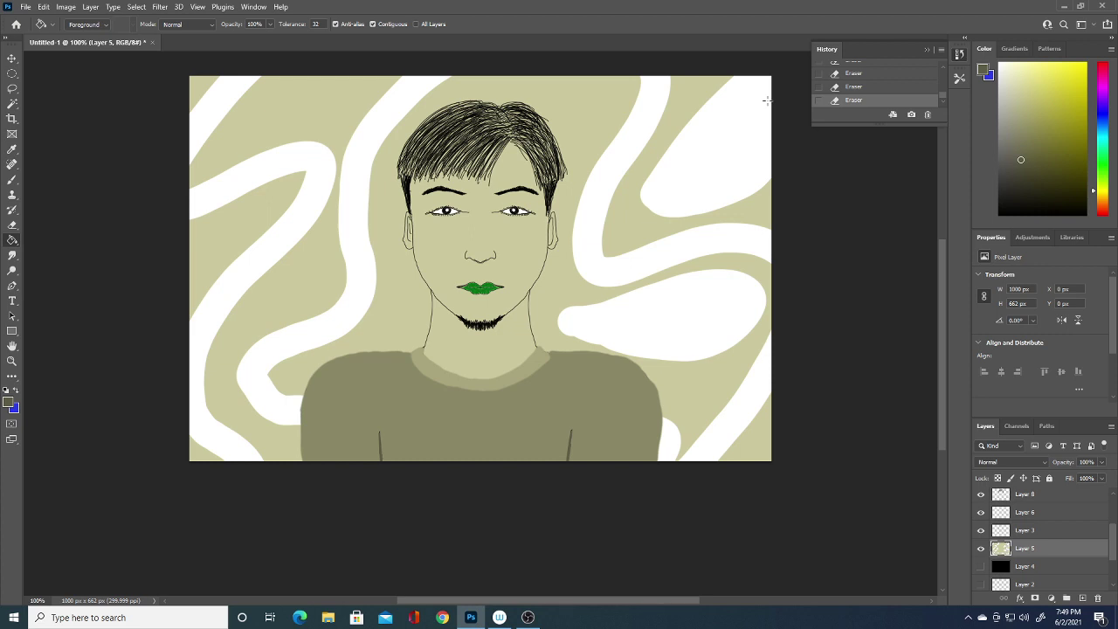
{"action": "key", "text": "ctrl+z"}
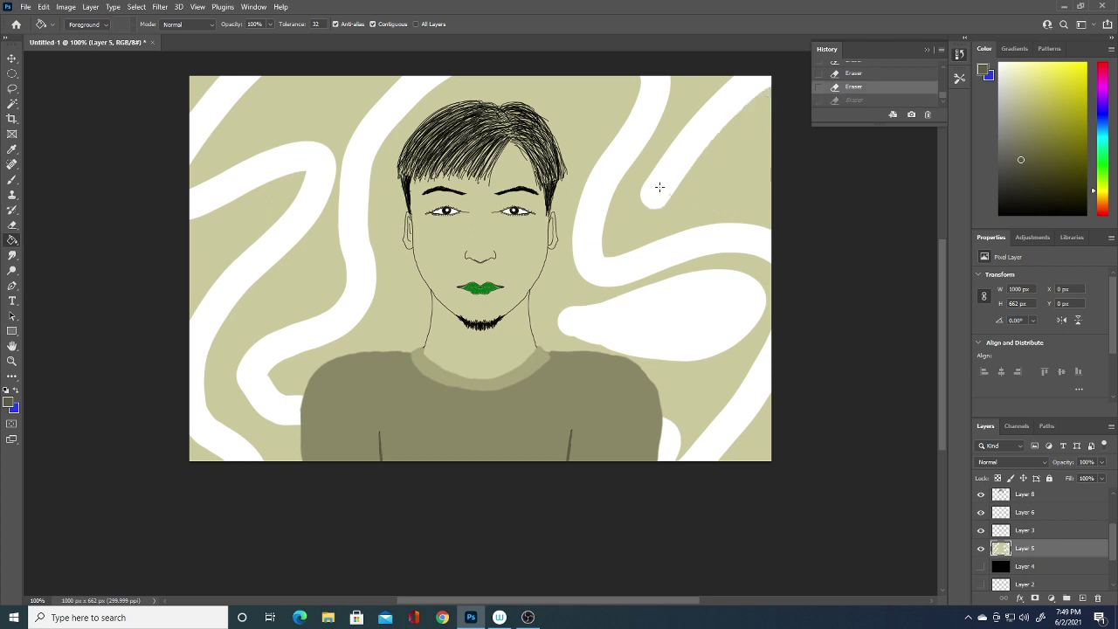
{"action": "mouse_move", "coordinate": [646, 181]}
{"action": "left_mouse_down"}
{"action": "mouse_move", "coordinate": [661, 195]}
{"action": "mouse_move", "coordinate": [749, 174]}
{"action": "mouse_move", "coordinate": [772, 157]}
{"action": "left_mouse_up"}
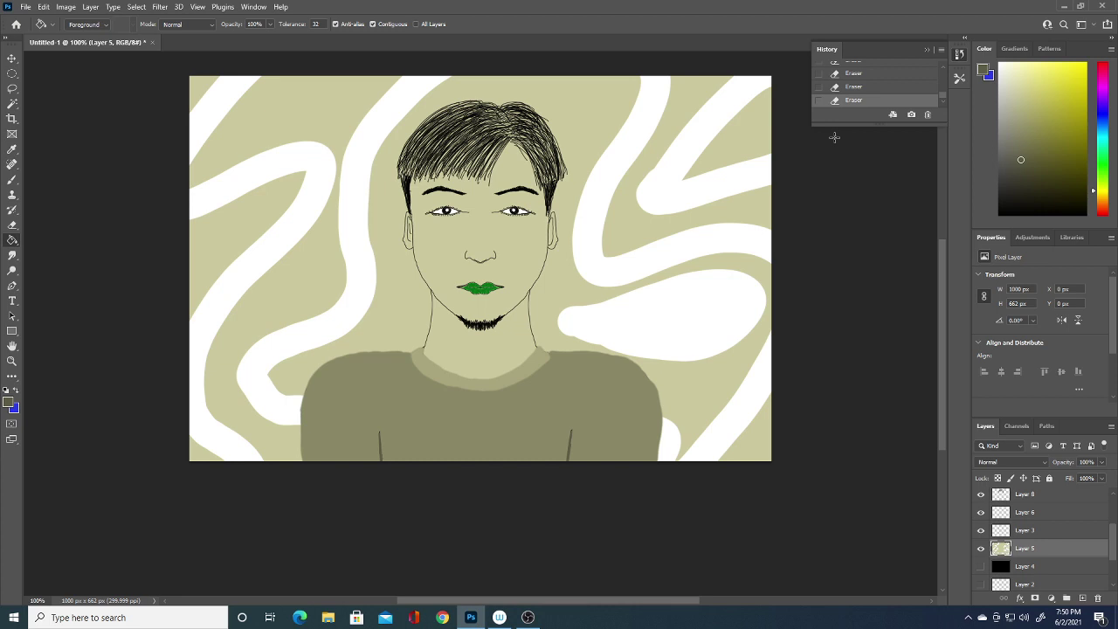
- Add a new empty layer and set the foreground colour to black
{"action": "key", "text": "ctrl+shift+alt+n"}
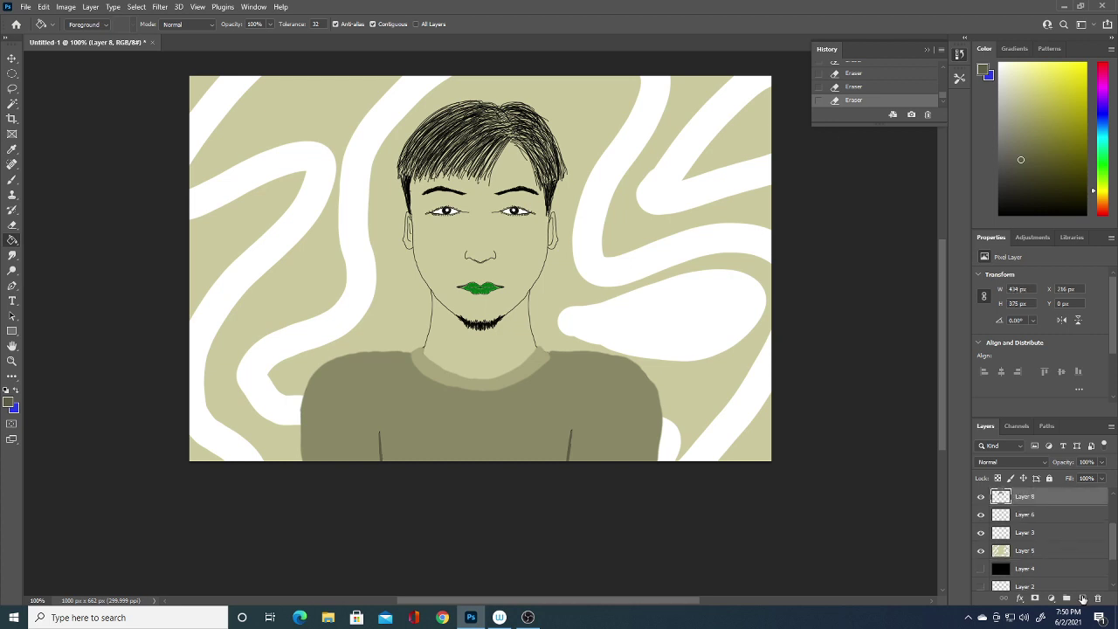
{"action": "left_click", "coordinate": [8, 401]}
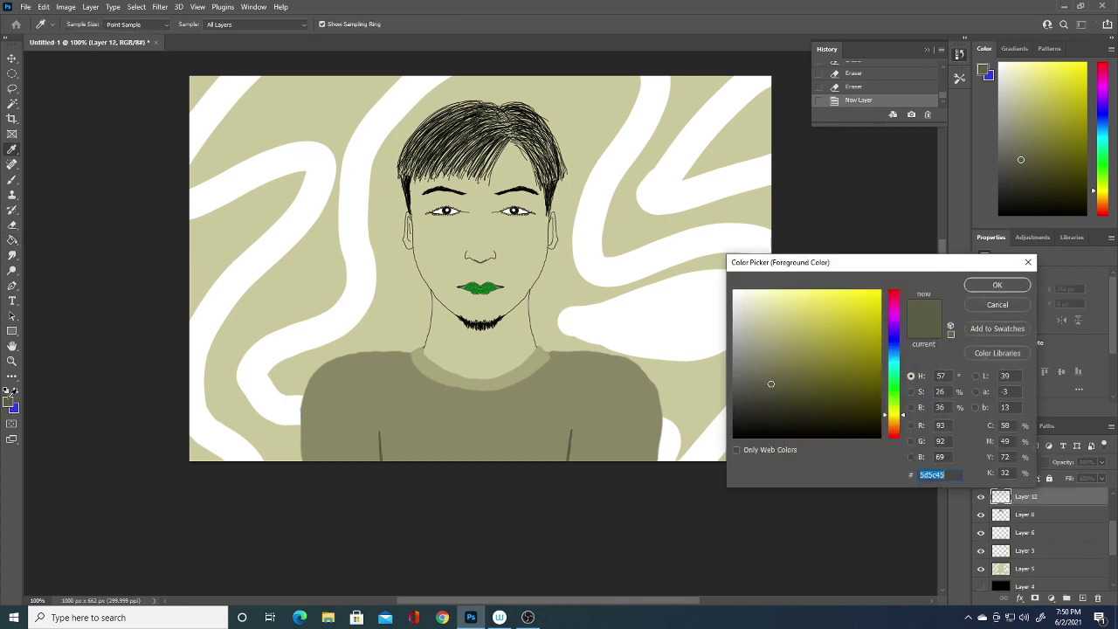
{"action": "left_click", "coordinate": [734, 438]}
{"action": "left_click", "coordinate": [996, 286]}
{"action": "key", "text": "g"}
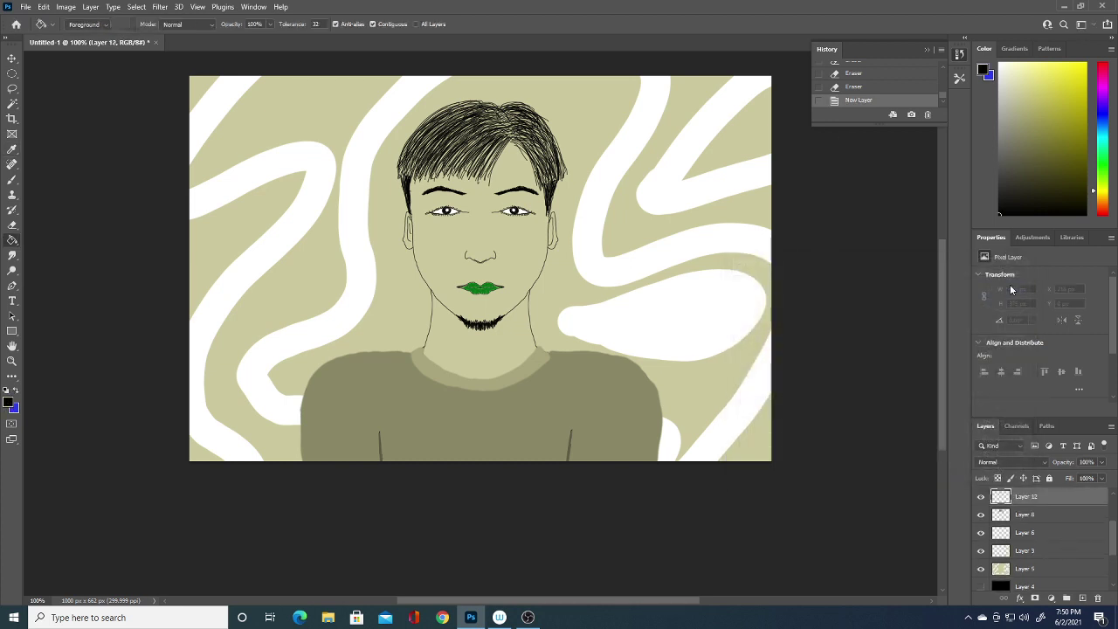
- Select the Brush tool with a 9 px size
{"action": "left_click", "coordinate": [12, 181]}
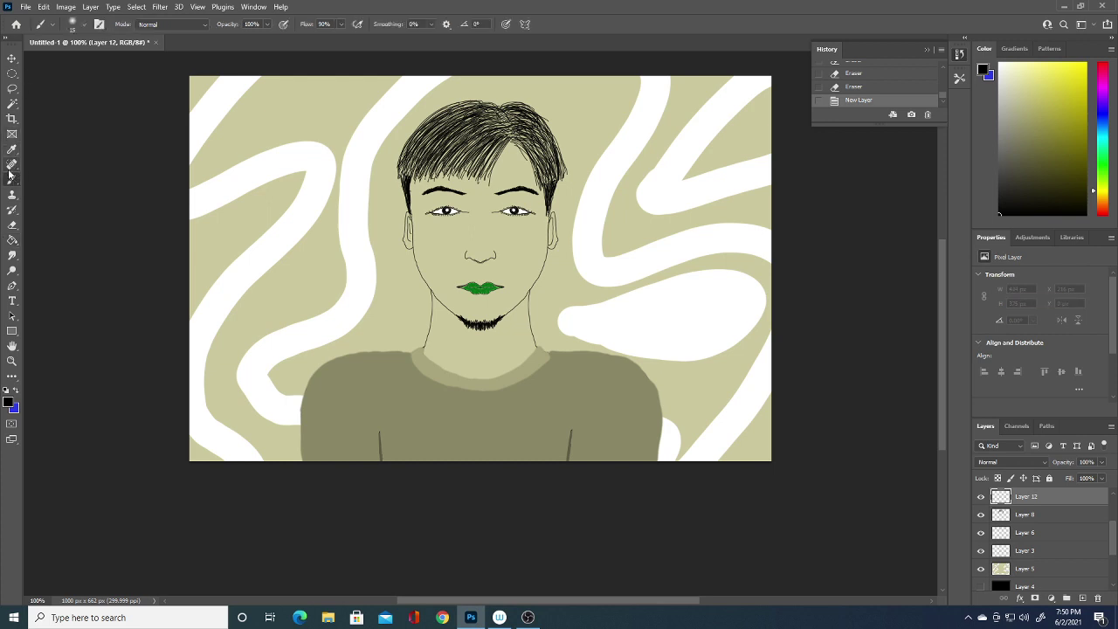
{"action": "left_click", "coordinate": [84, 24]}
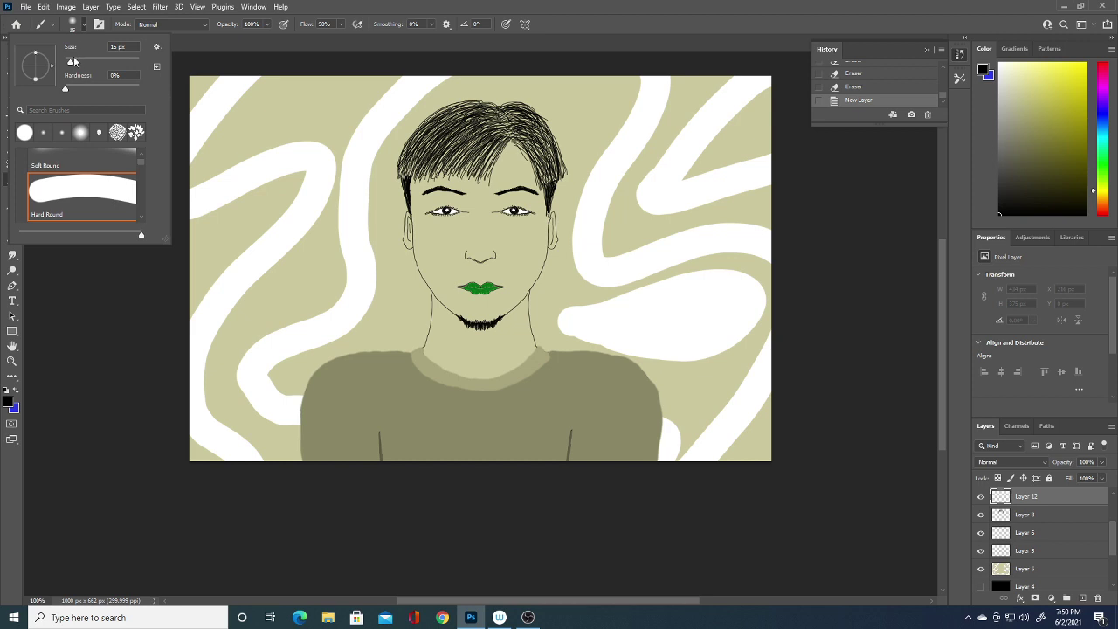
{"action": "left_click_drag", "start_coordinate": [73, 61], "coordinate": [68, 62]}
{"action": "left_click", "coordinate": [681, 395]}
- On a fresh new layer, draw a black signature at the portrait's lower right
{"action": "left_click_drag", "start_coordinate": [638, 364], "coordinate": [662, 407]}
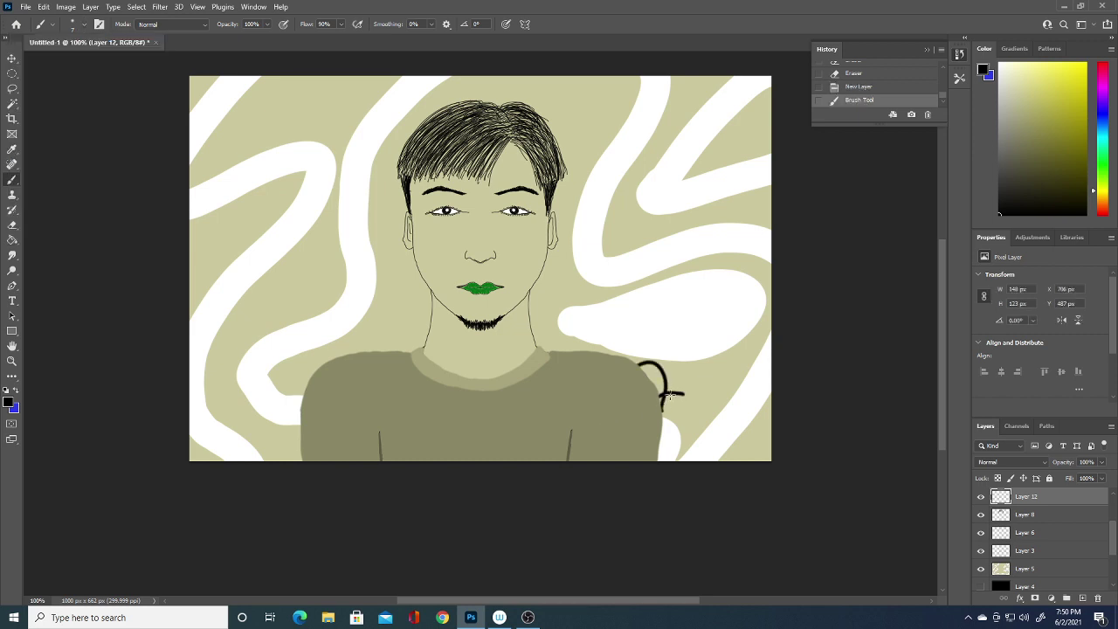
{"action": "key", "text": "ctrl+z"}
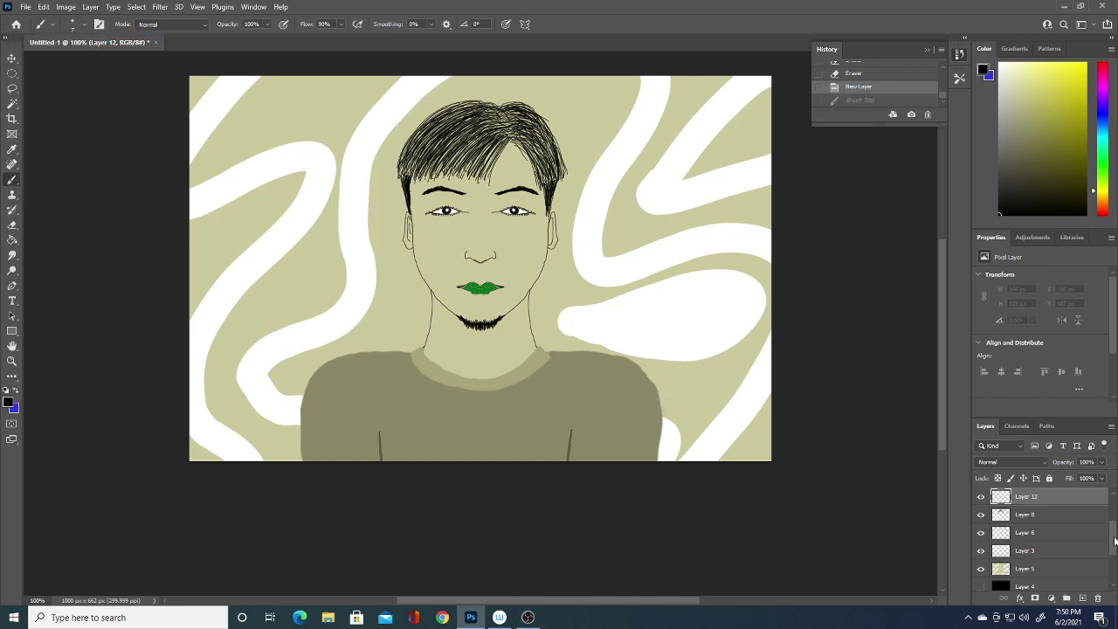
{"action": "left_click_drag", "start_coordinate": [1115, 542], "coordinate": [1114, 503]}
{"action": "left_click", "coordinate": [1083, 596]}
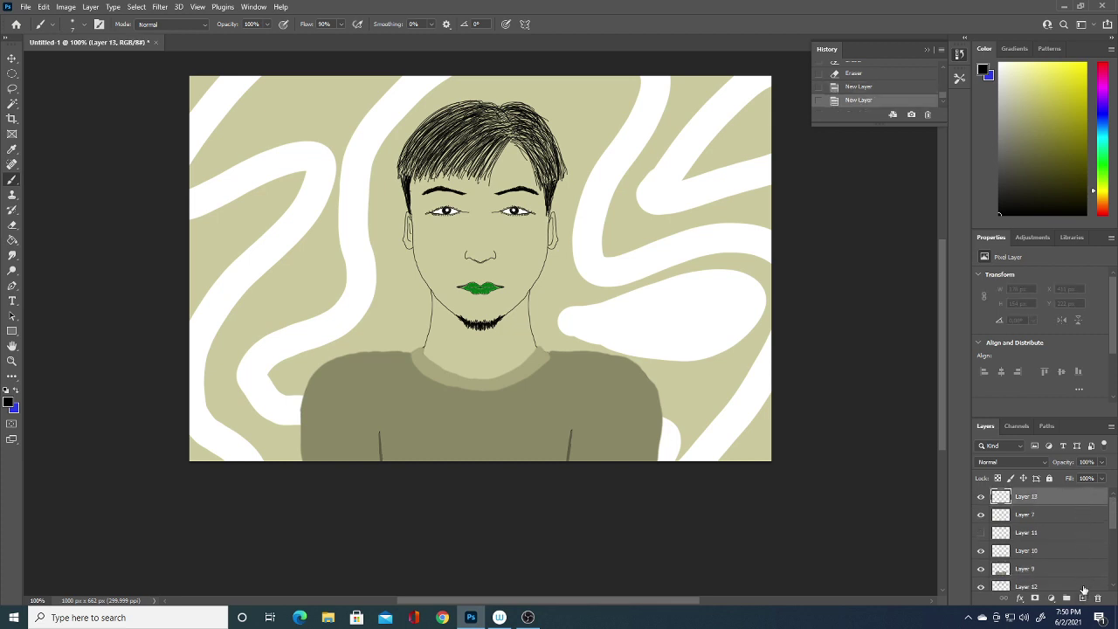
{"action": "mouse_move", "coordinate": [648, 391]}
{"action": "left_mouse_down"}
{"action": "mouse_move", "coordinate": [640, 409]}
{"action": "mouse_move", "coordinate": [690, 342]}
{"action": "left_mouse_up"}
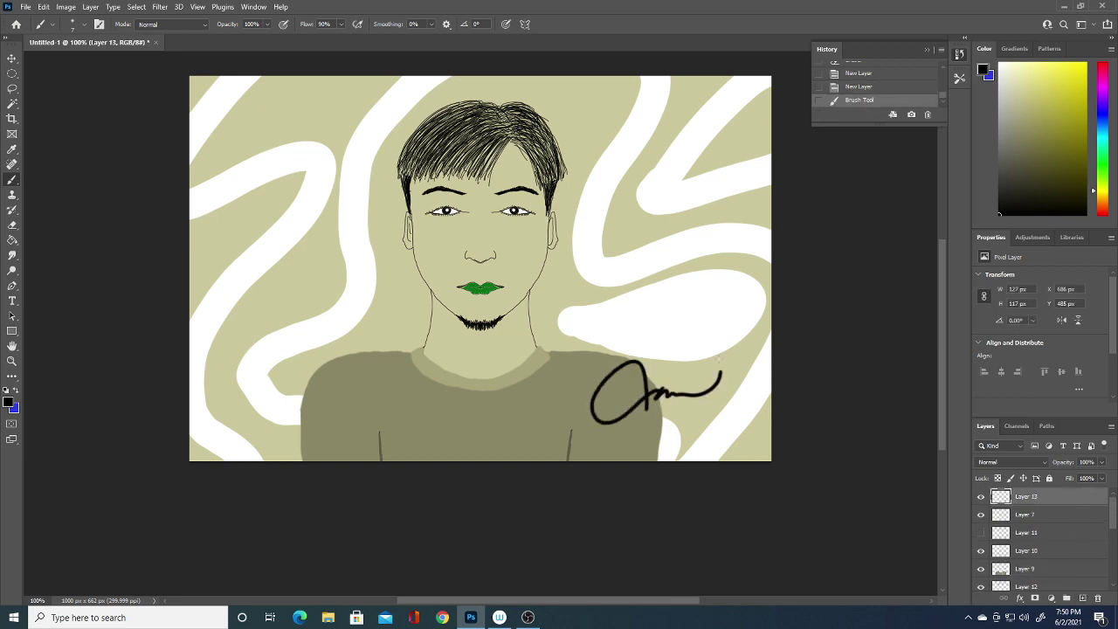